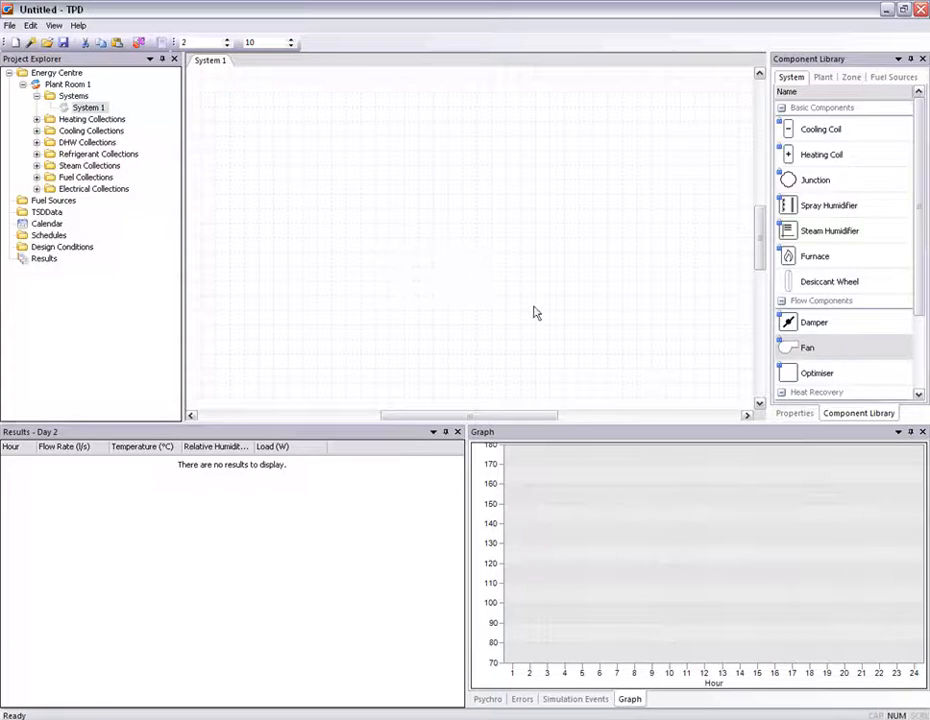
- Place a junction, a heat-recovery exchanger and a zone onto the system canvas
{"action": "left_click_drag", "start_coordinate": [788, 180], "coordinate": [277, 201]}
{"action": "scroll", "coordinate": [843, 369], "scroll_direction": "down", "scroll_amount": 3}
{"action": "left_click_drag", "start_coordinate": [819, 322], "coordinate": [335, 224]}
{"action": "left_click_drag", "start_coordinate": [828, 371], "coordinate": [691, 216]}
- Add a supply fan, a heating coil and a cooling coil in a row between the exchanger and zone
{"action": "scroll", "coordinate": [920, 152], "scroll_direction": "up", "scroll_amount": 3}
{"action": "left_click_drag", "start_coordinate": [808, 347], "coordinate": [500, 205]}
{"action": "left_click_drag", "start_coordinate": [845, 156], "coordinate": [398, 208]}
{"action": "left_click_drag", "start_coordinate": [812, 133], "coordinate": [430, 203]}
{"action": "left_click", "coordinate": [389, 195]}
{"action": "left_click", "coordinate": [427, 196]}
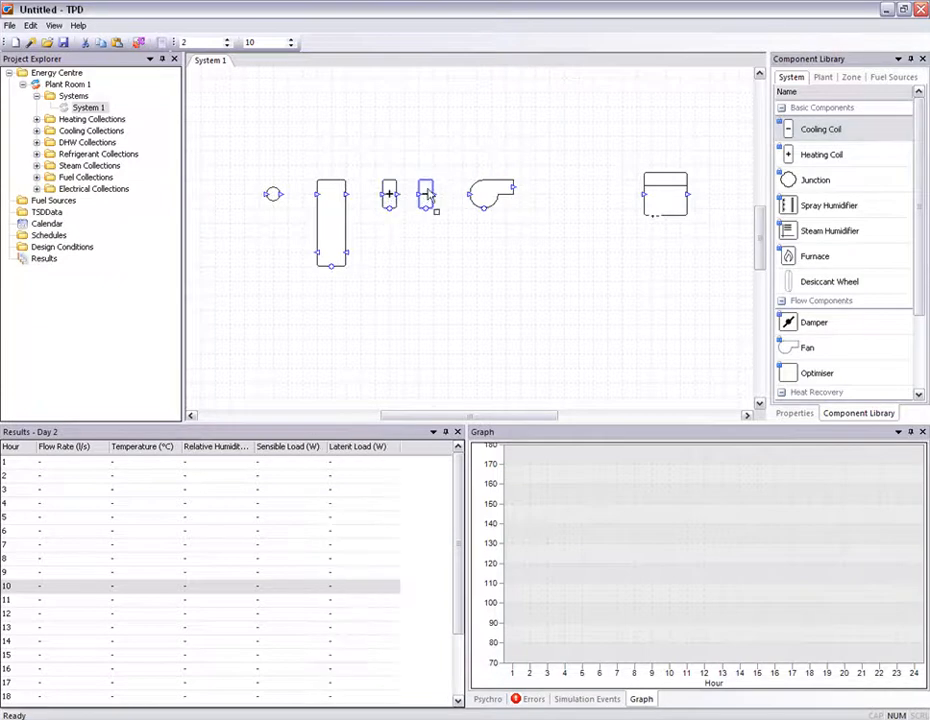
- Connect the supply duct from the junction through exchanger, coils and fan into the zone, moving the zone closer
{"action": "left_click_drag", "start_coordinate": [281, 194], "coordinate": [470, 193]}
{"action": "left_click", "coordinate": [346, 196]}
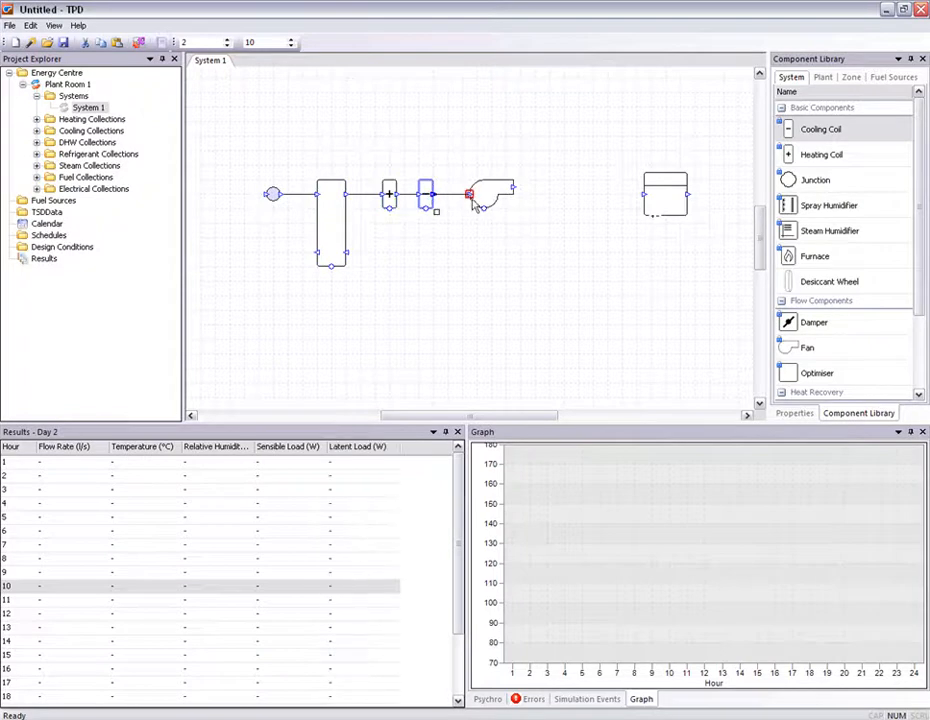
{"action": "left_click_drag", "start_coordinate": [656, 197], "coordinate": [614, 200]}
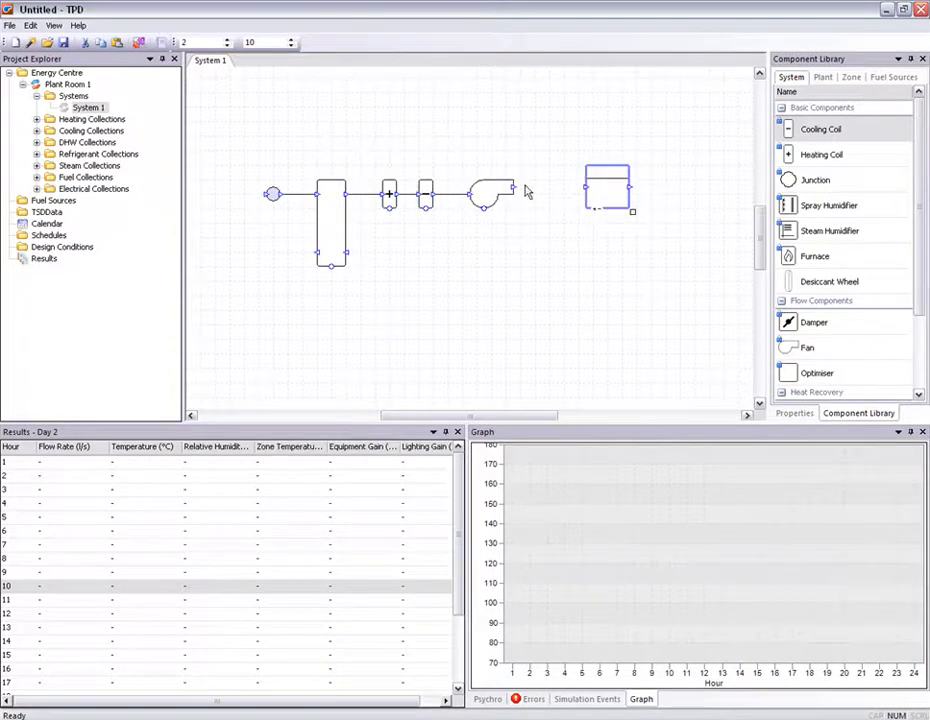
{"action": "left_click_drag", "start_coordinate": [513, 187], "coordinate": [585, 187]}
- Add a return fan and a second junction, and duct the return path from the zone through fan and exchanger
{"action": "left_click_drag", "start_coordinate": [808, 349], "coordinate": [444, 278]}
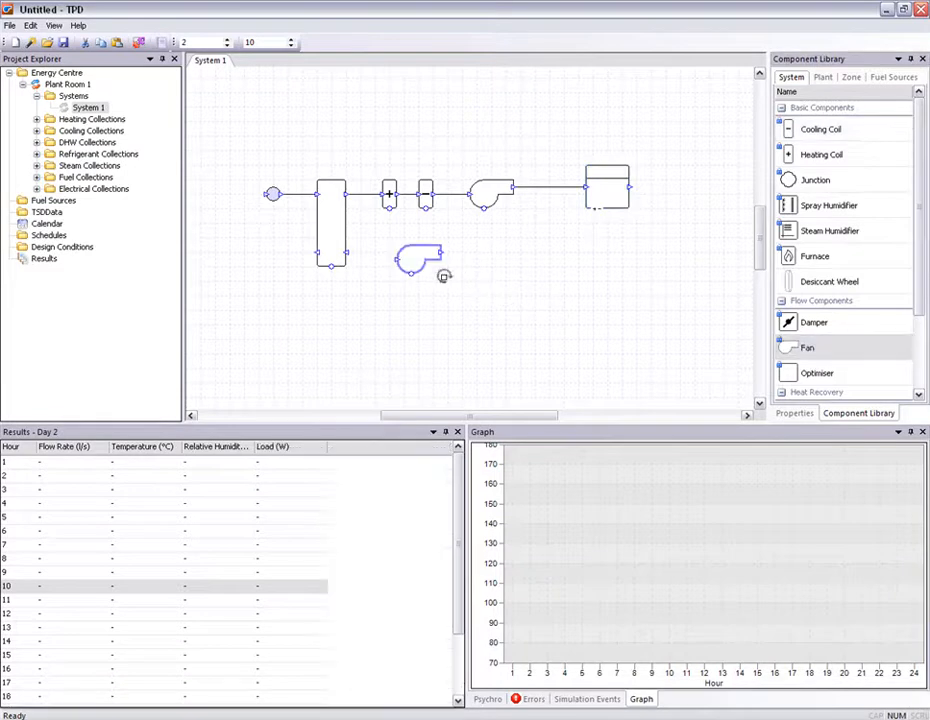
{"action": "left_click_drag", "start_coordinate": [815, 180], "coordinate": [284, 266]}
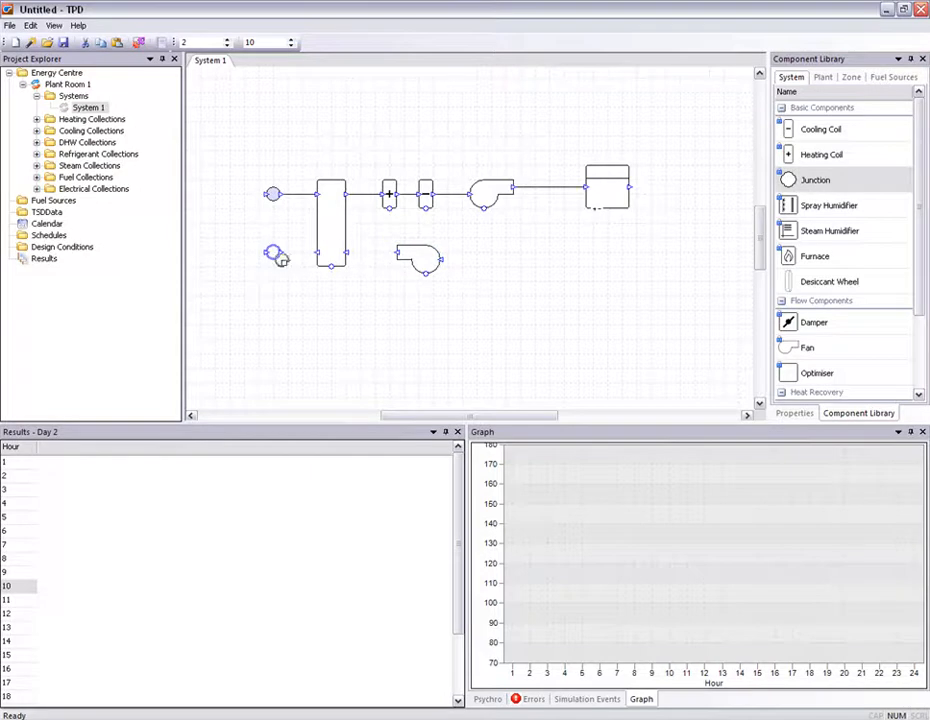
{"action": "left_click", "coordinate": [284, 253]}
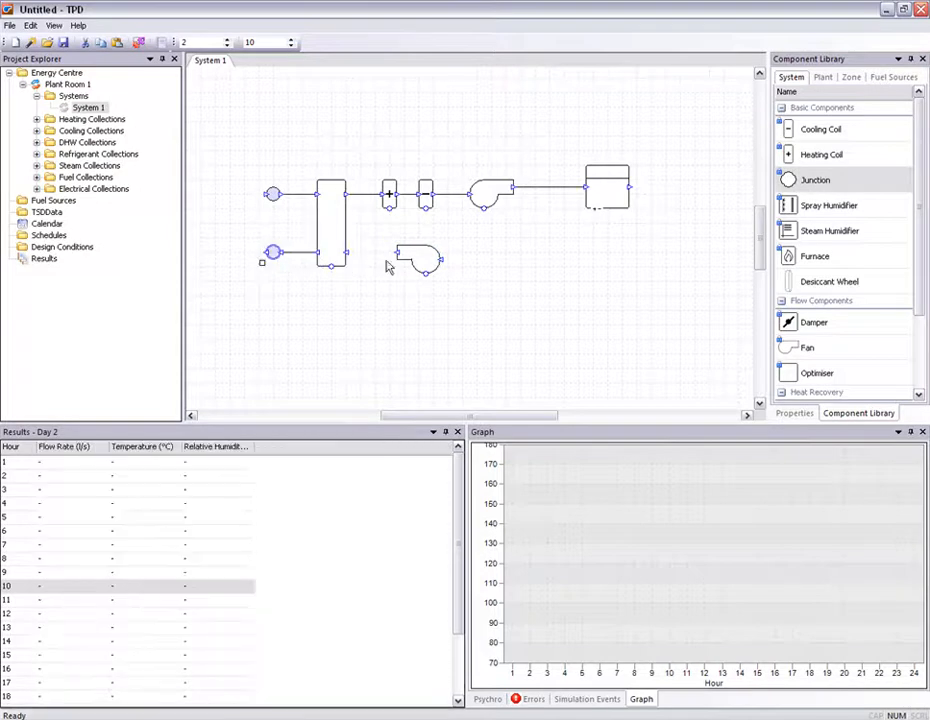
{"action": "left_click", "coordinate": [398, 253]}
{"action": "left_click", "coordinate": [347, 253]}
{"action": "left_click", "coordinate": [629, 187]}
{"action": "left_click", "coordinate": [441, 259]}
{"action": "left_click_drag", "start_coordinate": [471, 247], "coordinate": [665, 259]}
{"action": "left_click_drag", "start_coordinate": [640, 211], "coordinate": [667, 189]}
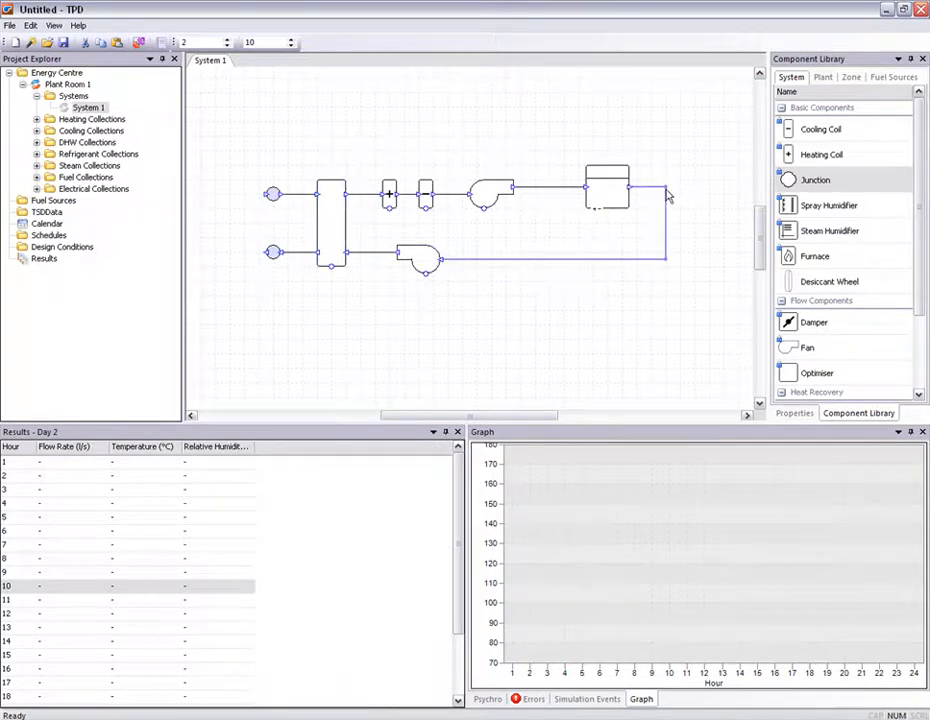
- Move the return fan to sit directly below the supply fan
{"action": "left_click", "coordinate": [418, 137]}
{"action": "left_click", "coordinate": [488, 202]}
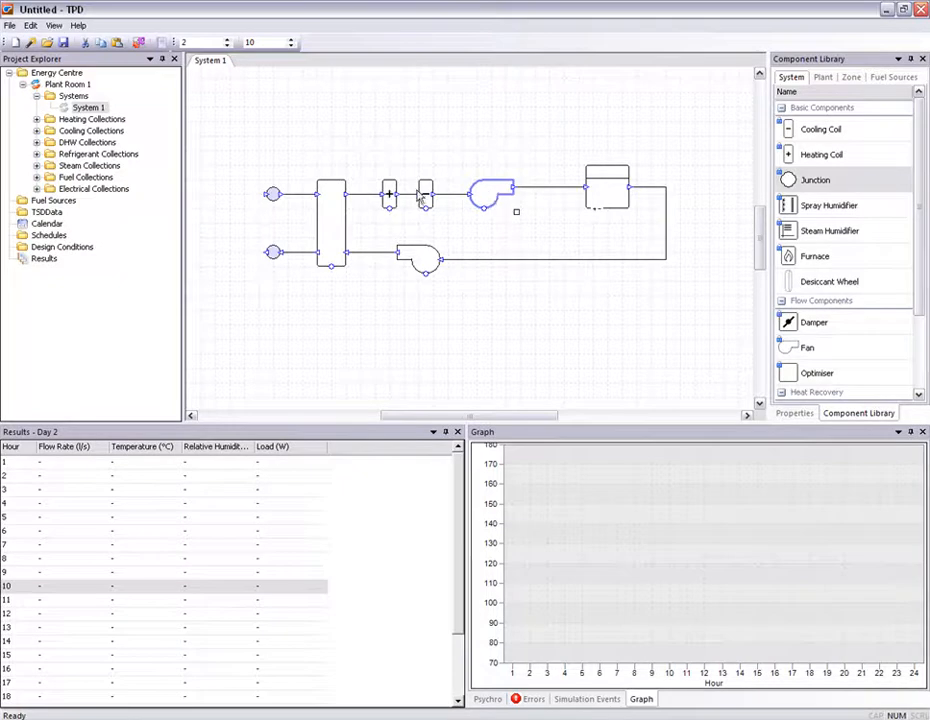
{"action": "left_click", "coordinate": [388, 197]}
{"action": "left_click_drag", "start_coordinate": [412, 263], "coordinate": [487, 261]}
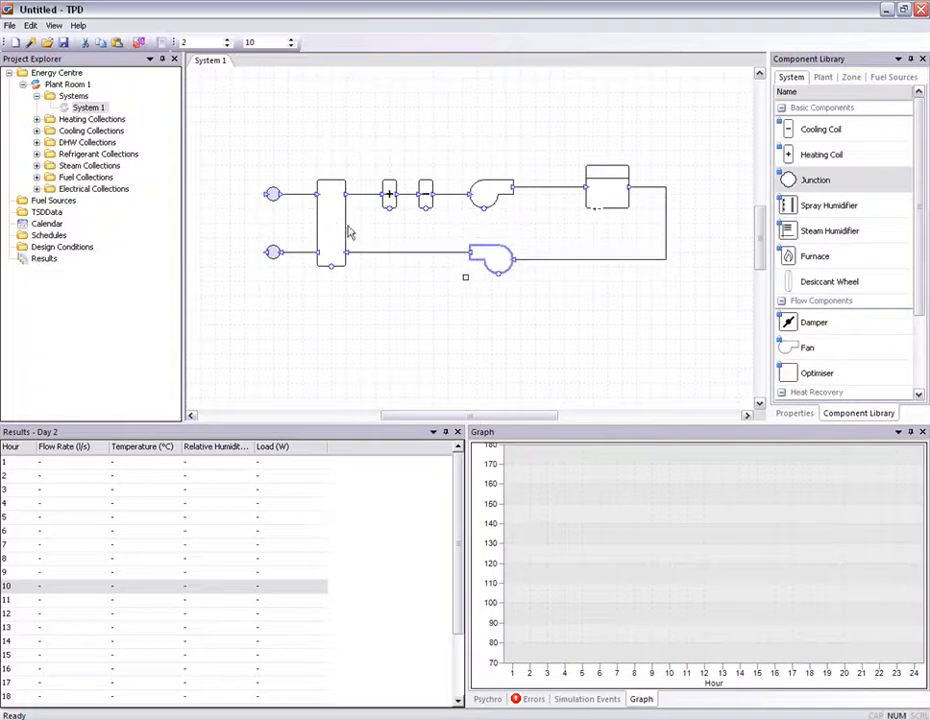
- Add a FanCoilUnit zone component inside the zone
{"action": "left_click", "coordinate": [333, 226]}
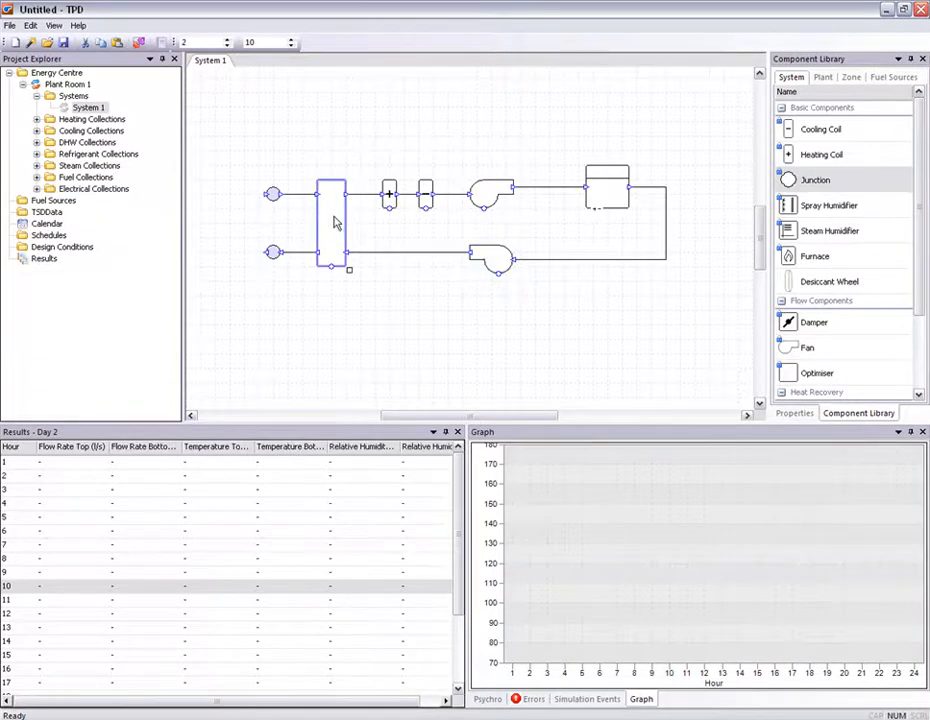
{"action": "left_click", "coordinate": [850, 79]}
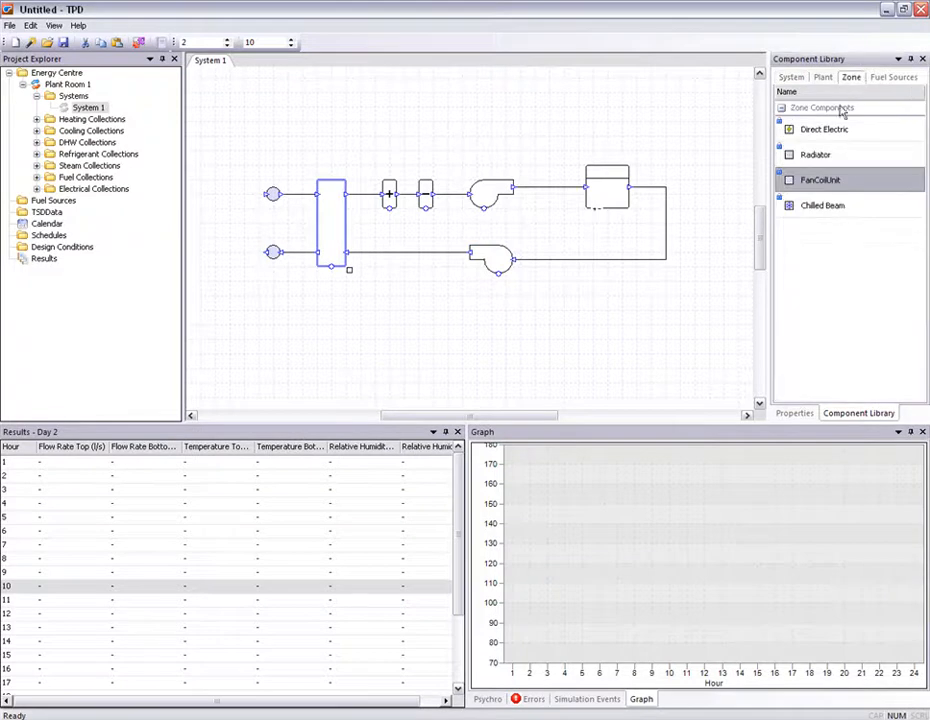
{"action": "left_click_drag", "start_coordinate": [826, 183], "coordinate": [611, 200]}
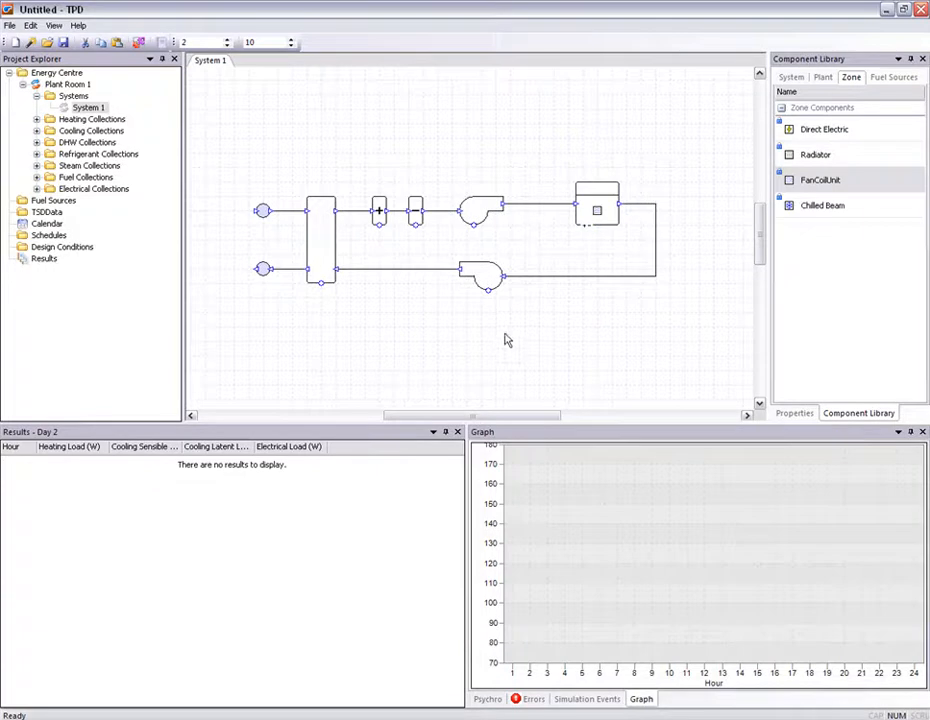
- Set the exchanger's sensible efficiency to 0.7
{"action": "double_click", "coordinate": [323, 244]}
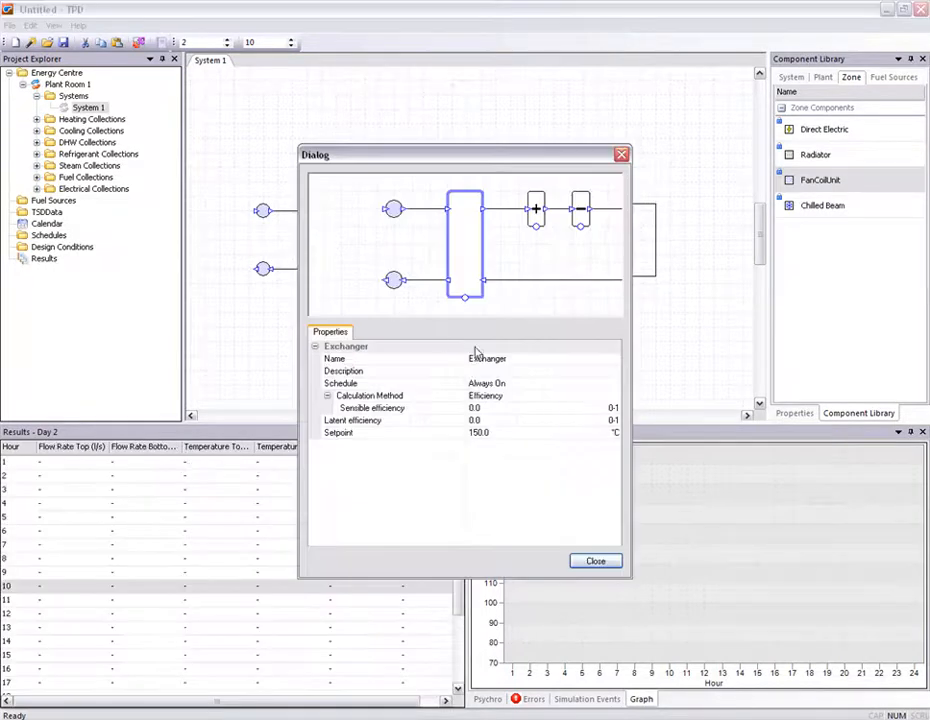
{"action": "left_click", "coordinate": [489, 408]}
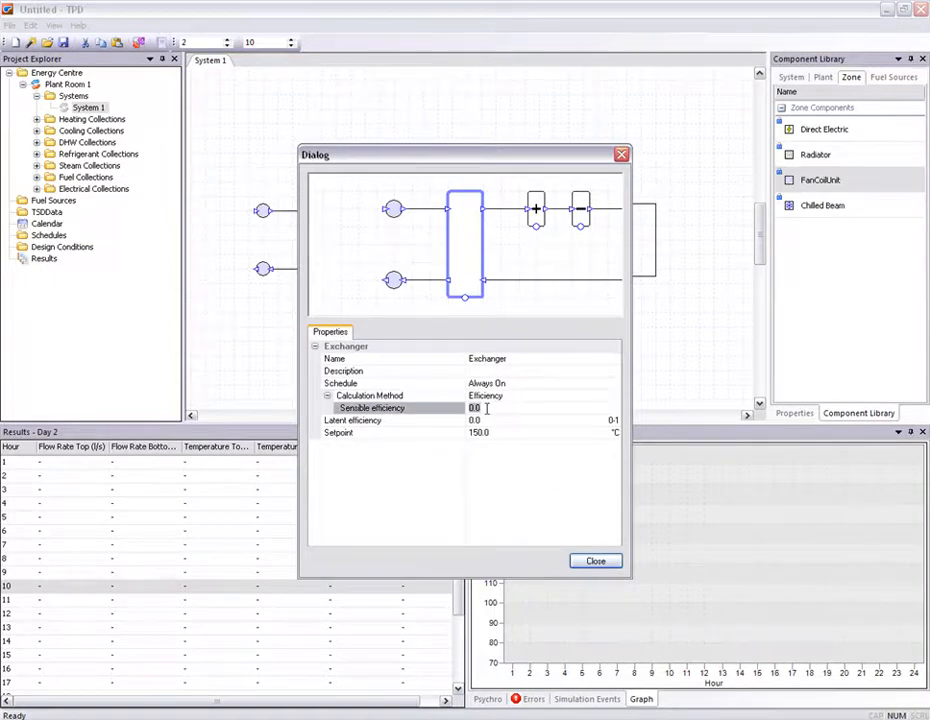
{"action": "type", "text": "0.7"}
{"action": "left_click", "coordinate": [444, 505]}
{"action": "left_click", "coordinate": [594, 561]}
- Add controllers to the heating and cooling coils, linking their sensors to the supply duct after the fan
{"action": "left_click", "coordinate": [410, 170]}
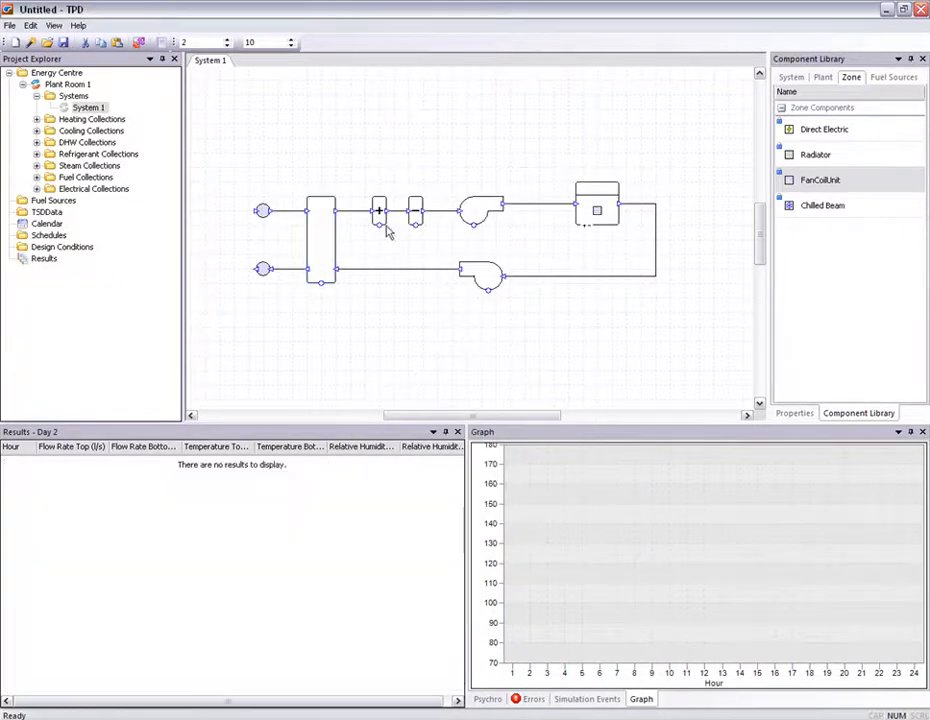
{"action": "left_click", "coordinate": [379, 208]}
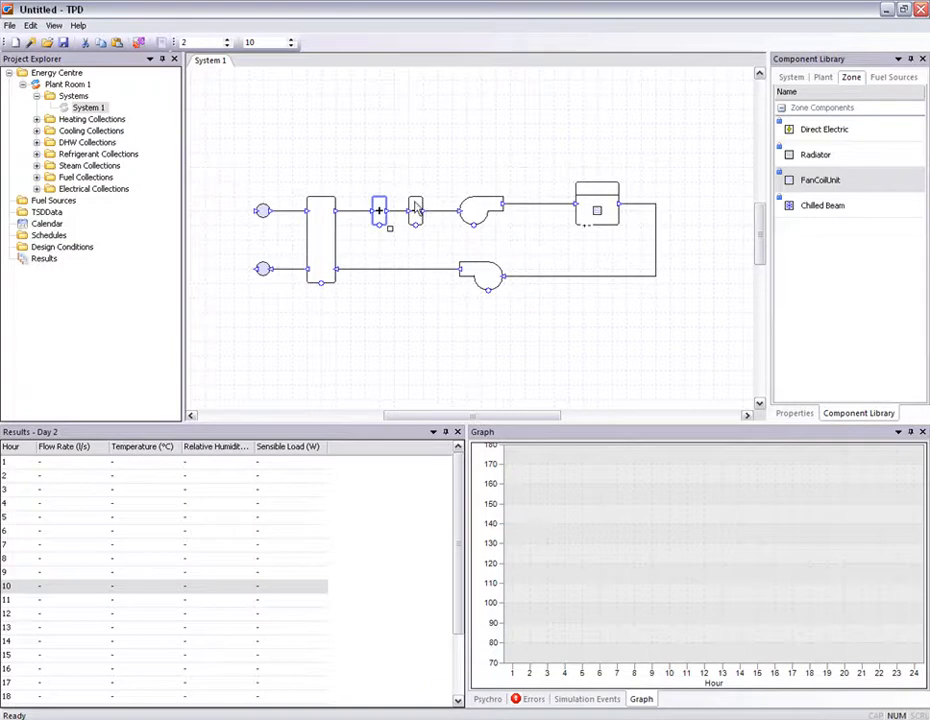
{"action": "left_click", "coordinate": [429, 290]}
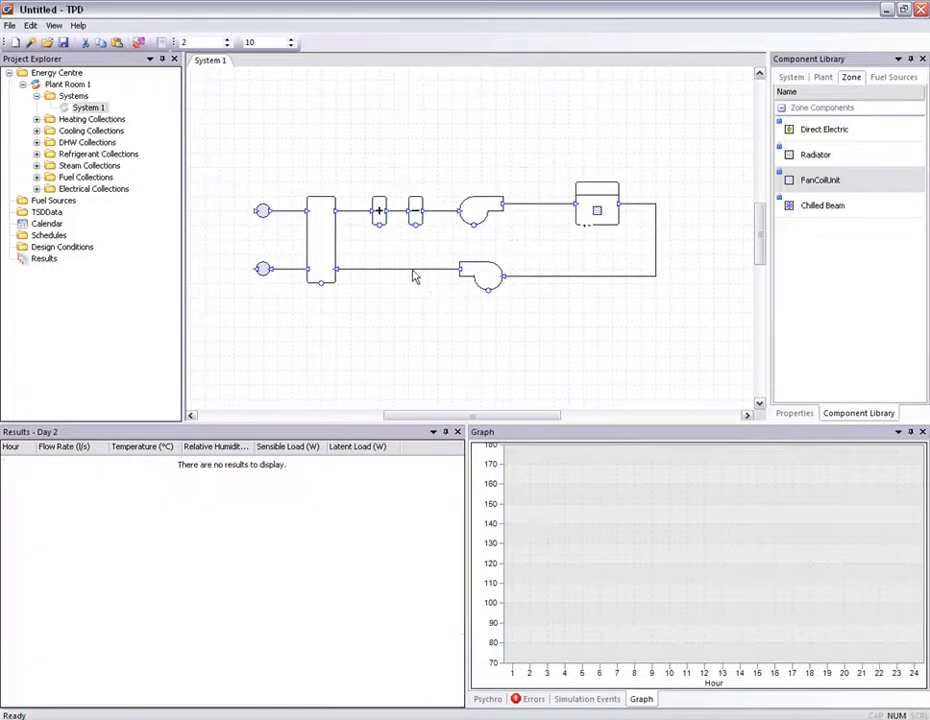
{"action": "left_click_drag", "start_coordinate": [381, 228], "coordinate": [560, 210]}
{"action": "left_click_drag", "start_coordinate": [415, 228], "coordinate": [536, 203]}
{"action": "left_click_drag", "start_coordinate": [484, 237], "coordinate": [519, 259]}
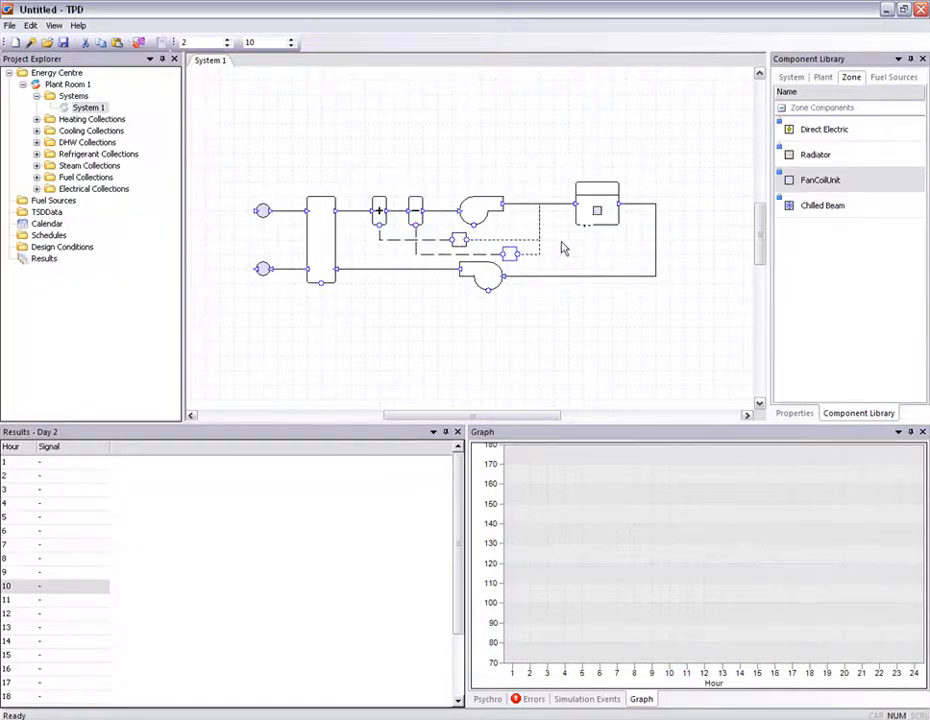
{"action": "left_click", "coordinate": [535, 328]}
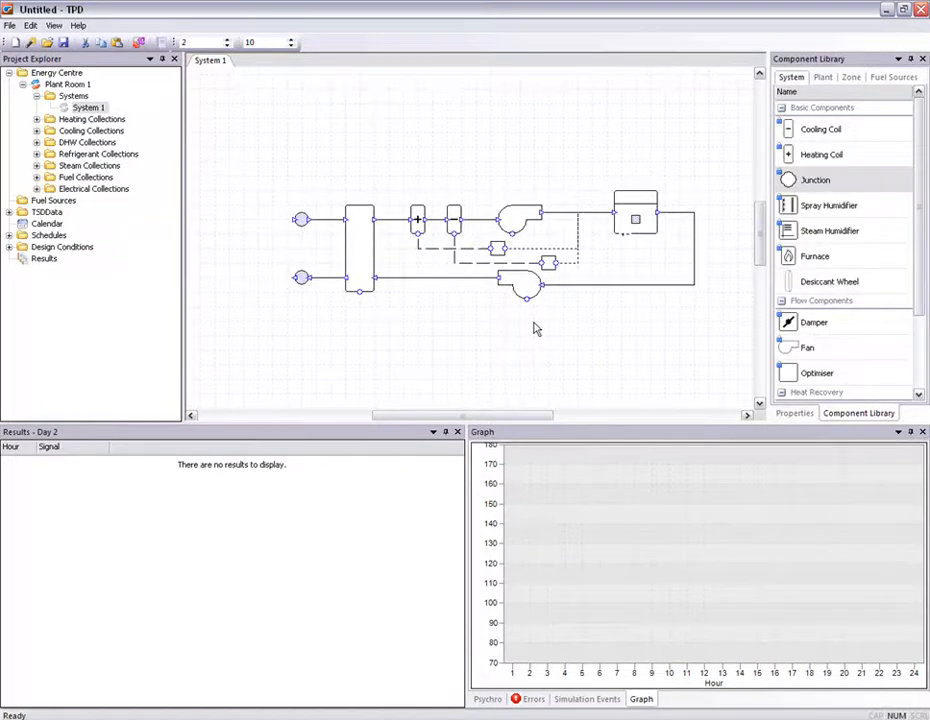
- Review the heating coil properties and the heating controller's setpoint settings
{"action": "double_click", "coordinate": [417, 218]}
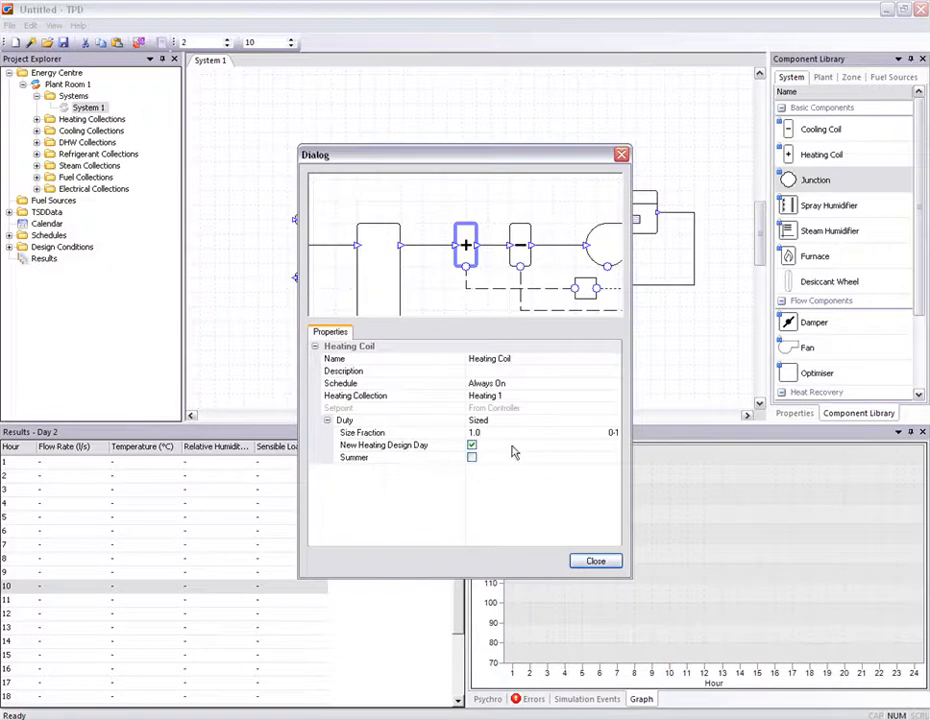
{"action": "left_click", "coordinate": [594, 561]}
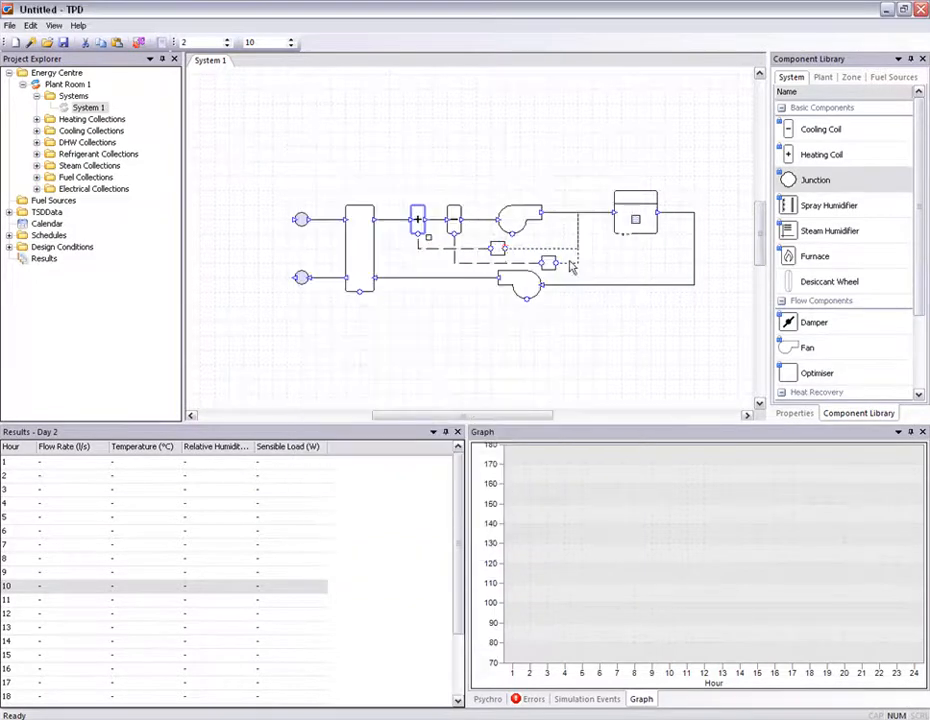
{"action": "left_click", "coordinate": [498, 249]}
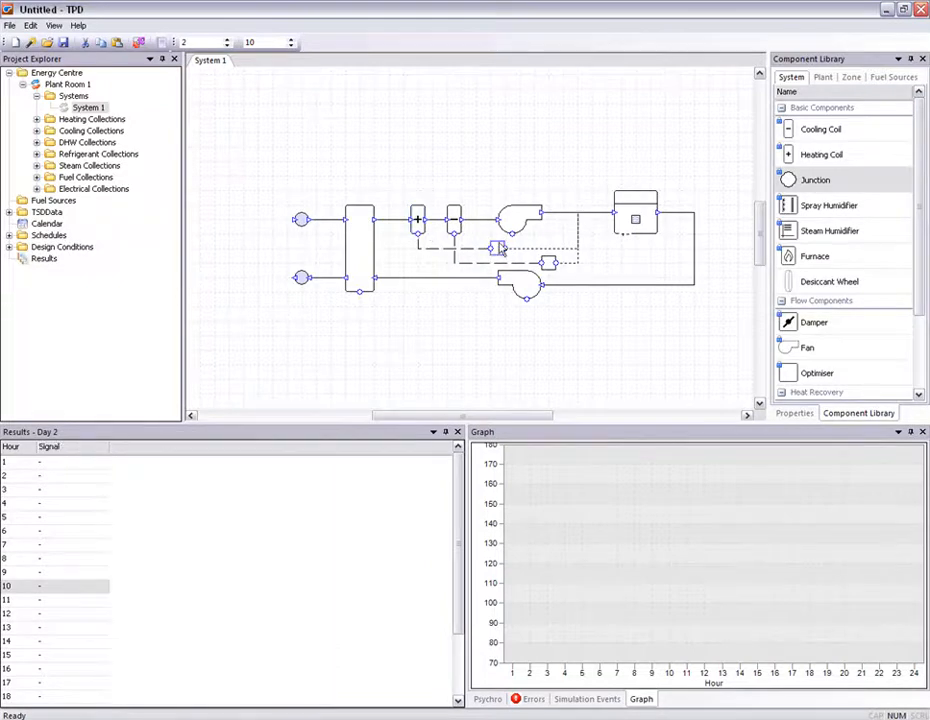
{"action": "double_click", "coordinate": [498, 245]}
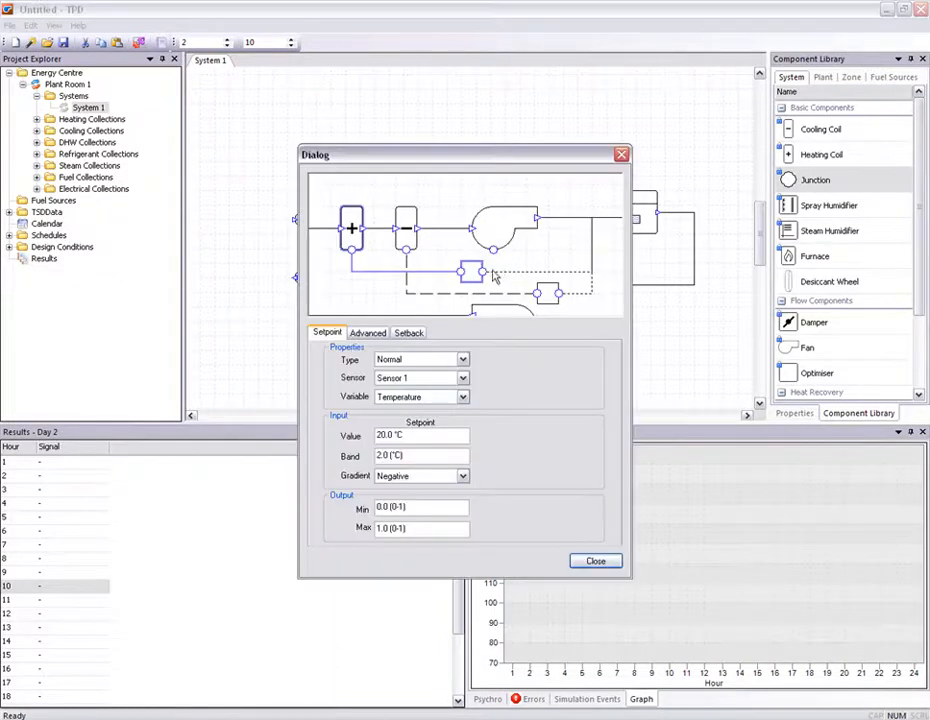
{"action": "left_click", "coordinate": [590, 562]}
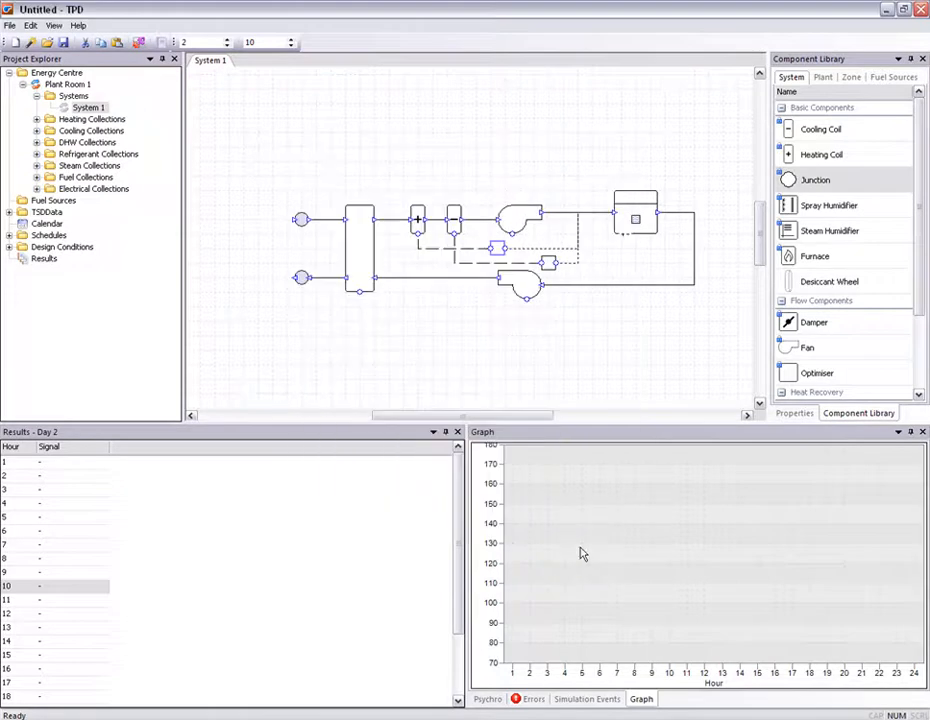
- Review the cooling controller's setpoint settings and the cooling coil properties
{"action": "double_click", "coordinate": [548, 264]}
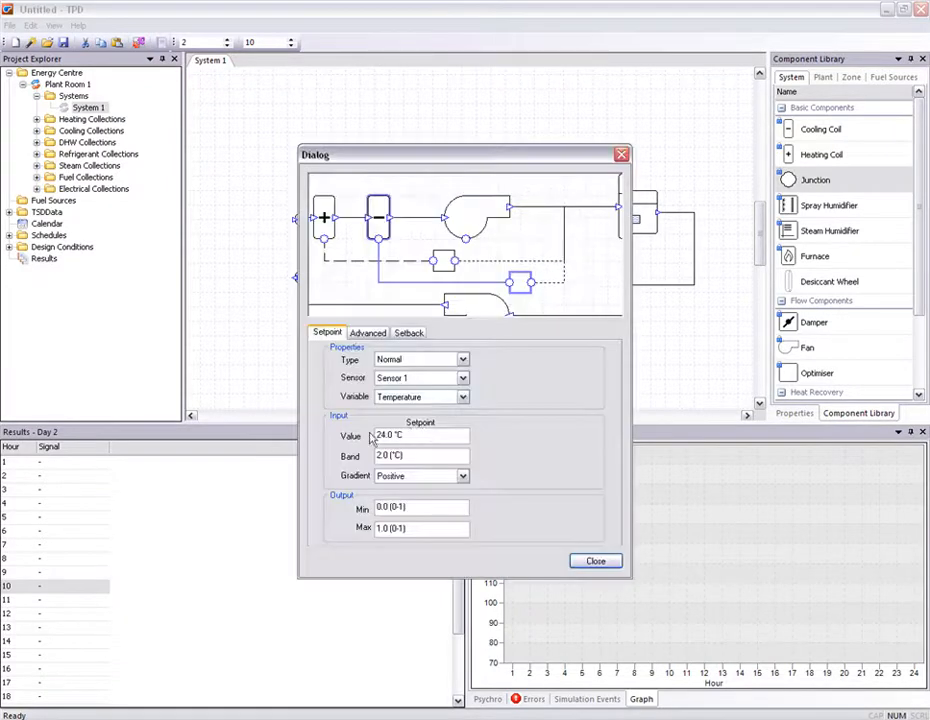
{"action": "left_click", "coordinate": [592, 561]}
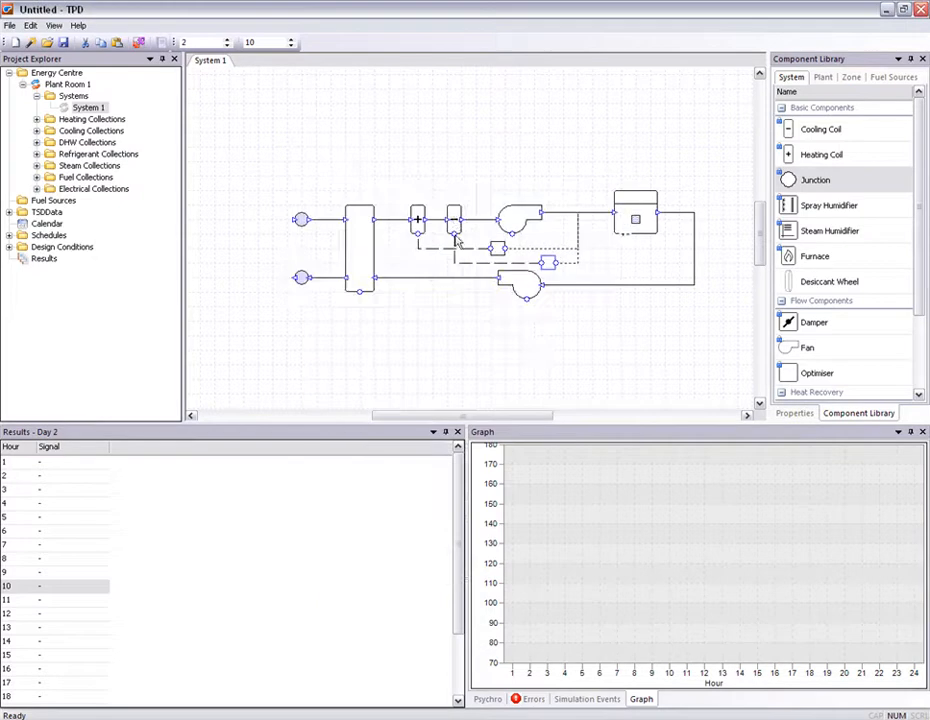
{"action": "double_click", "coordinate": [455, 221]}
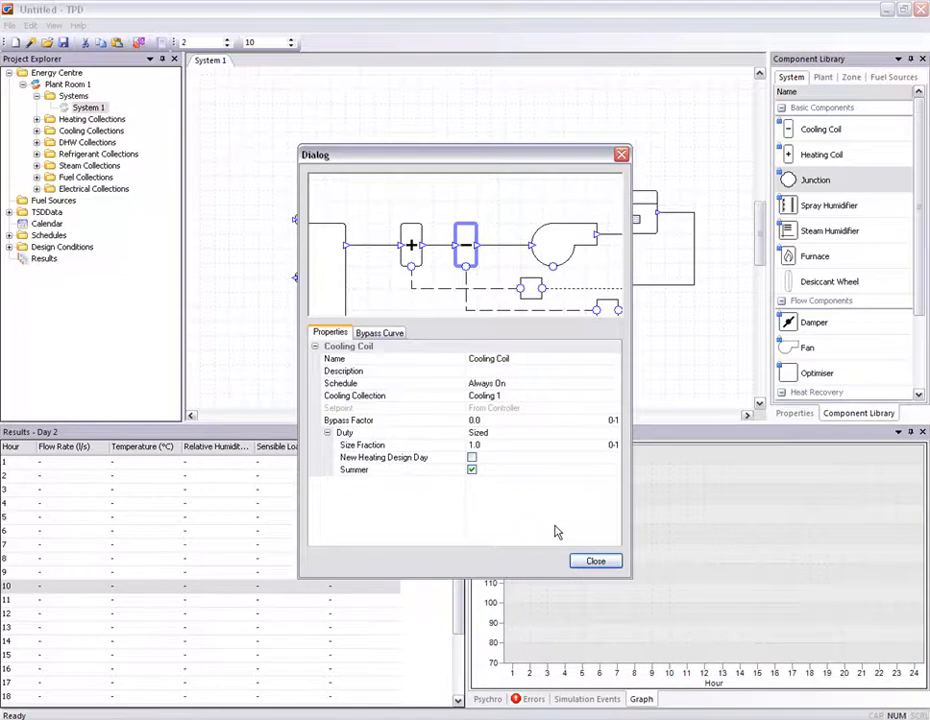
{"action": "left_click", "coordinate": [590, 562]}
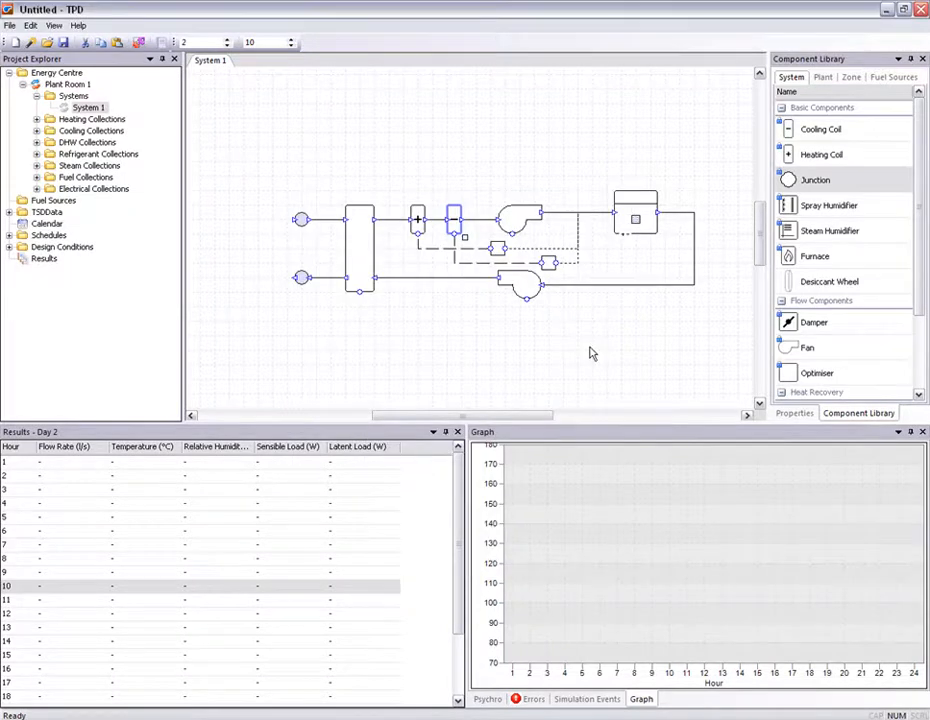
{"action": "left_click", "coordinate": [590, 352]}
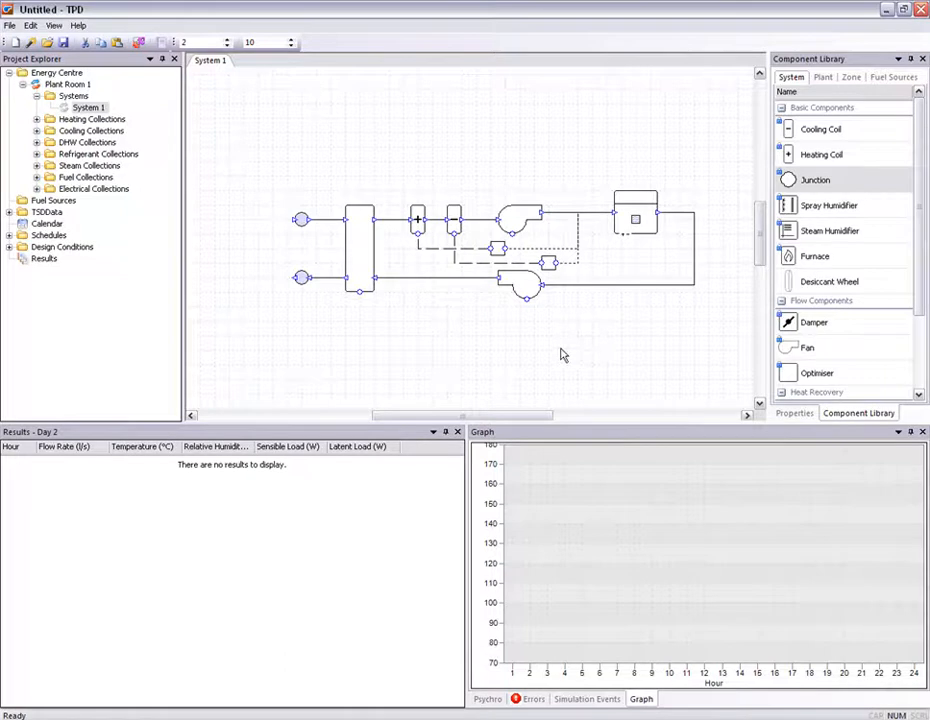
- Open the errors list for the system
{"action": "left_click", "coordinate": [533, 699]}
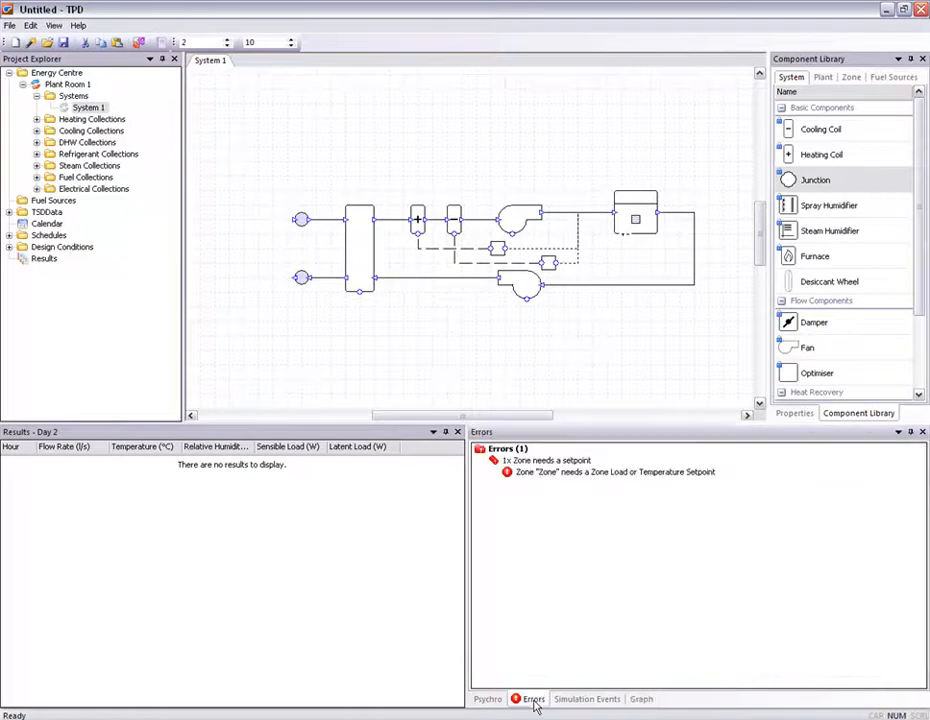
{"action": "left_click", "coordinate": [620, 542]}
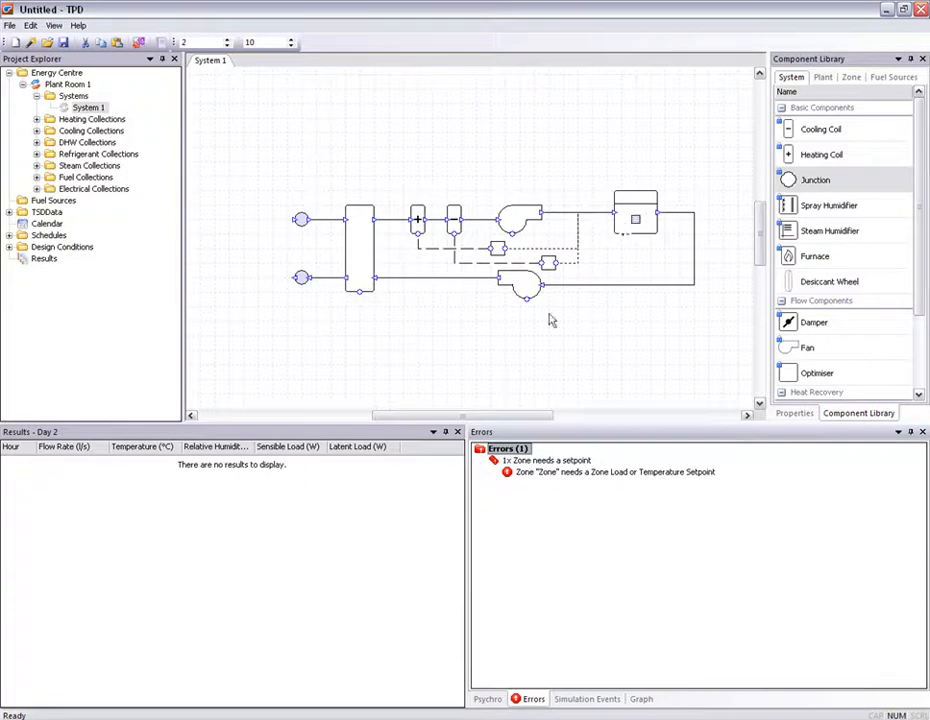
- Assign Classroom zones1 from the Systems Example.tsd data to the zone
{"action": "left_click", "coordinate": [9, 212]}
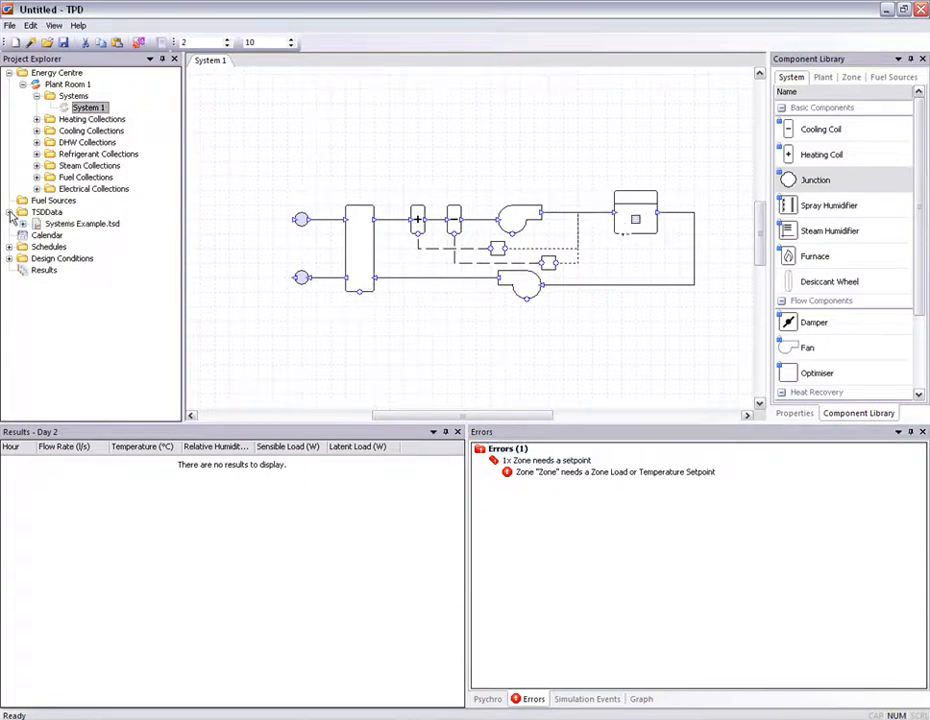
{"action": "left_click", "coordinate": [23, 224]}
{"action": "left_click", "coordinate": [37, 236]}
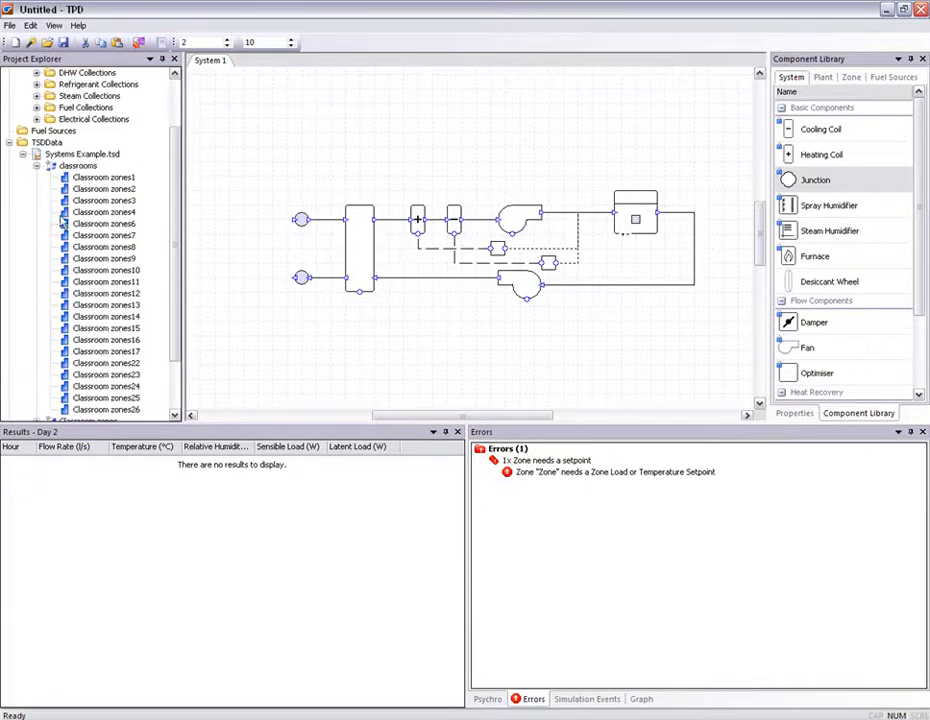
{"action": "left_click_drag", "start_coordinate": [90, 180], "coordinate": [638, 217]}
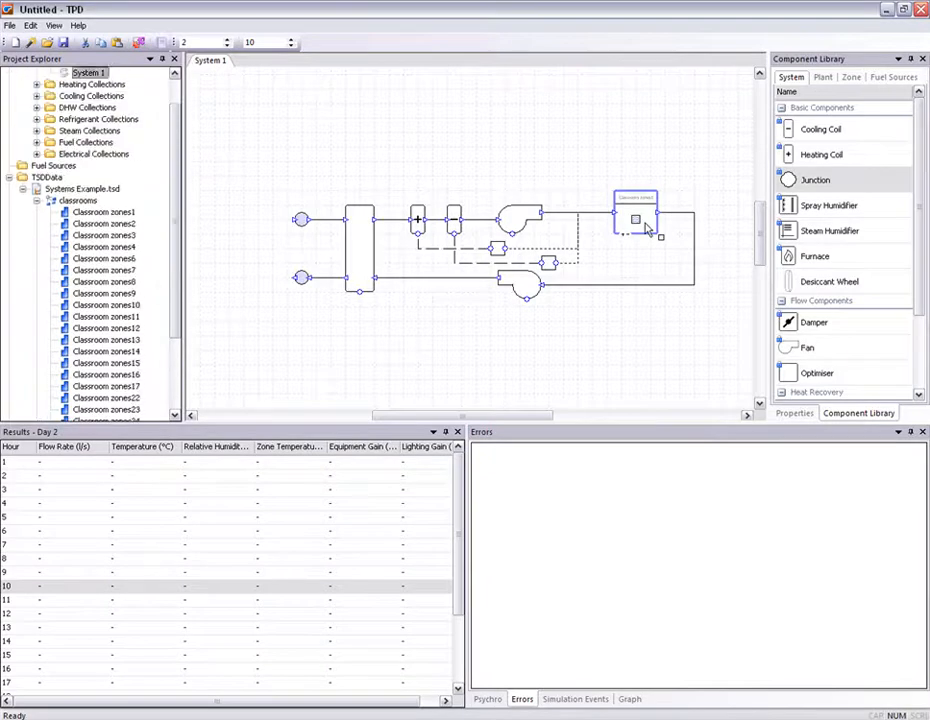
{"action": "scroll", "coordinate": [648, 229], "scroll_direction": "up", "scroll_amount": 3}
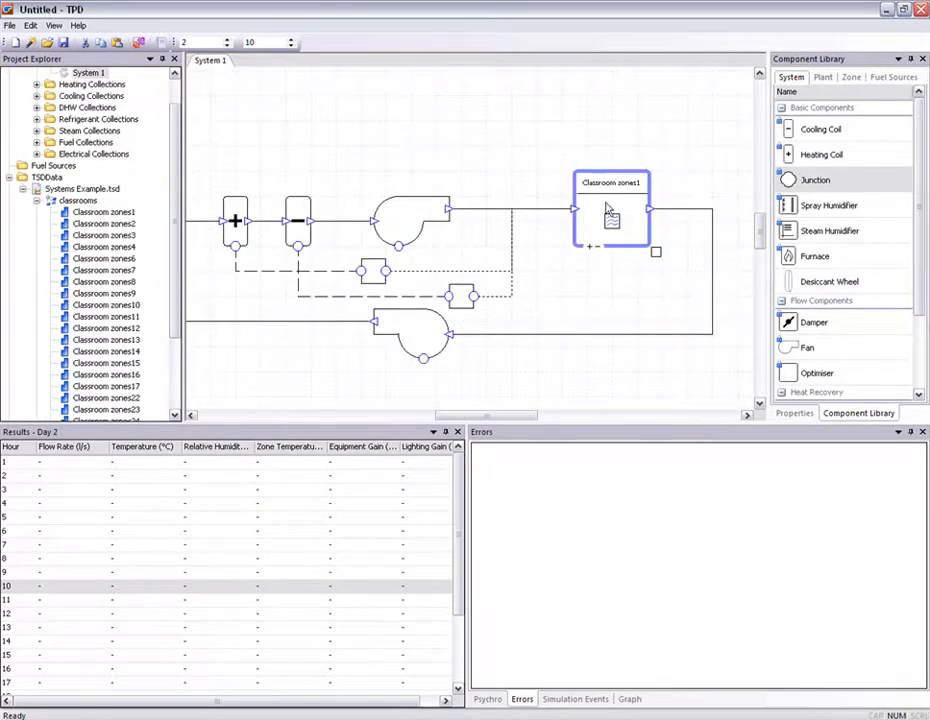
- Run a simulation of System 1 from day 1 to day 365 with external conditions from TSD
{"action": "scroll", "coordinate": [622, 203], "scroll_direction": "down", "scroll_amount": 3}
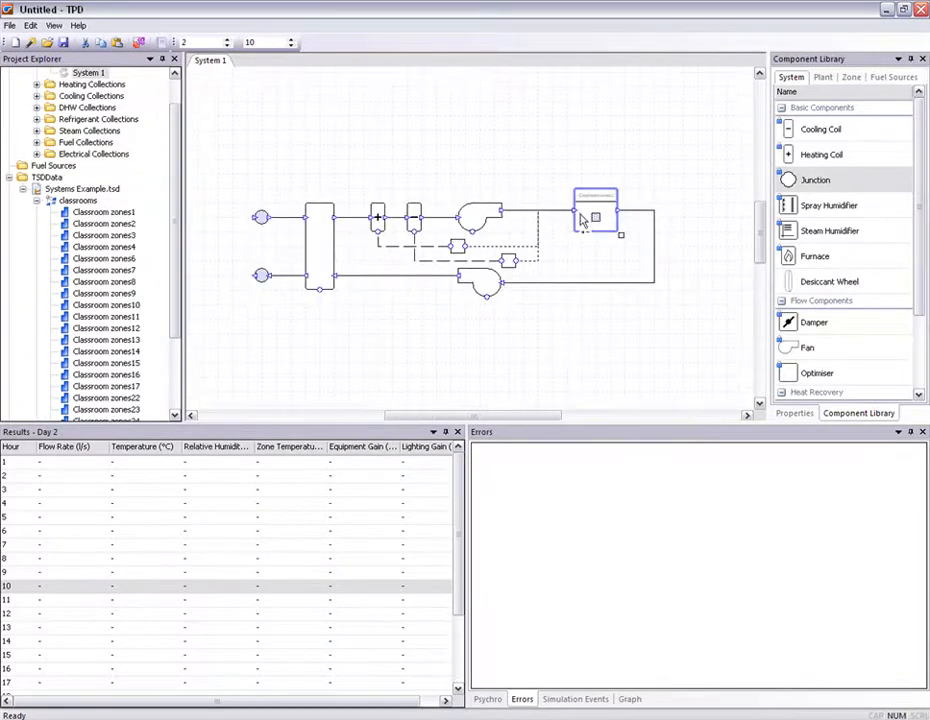
{"action": "left_click_drag", "start_coordinate": [582, 220], "coordinate": [607, 229]}
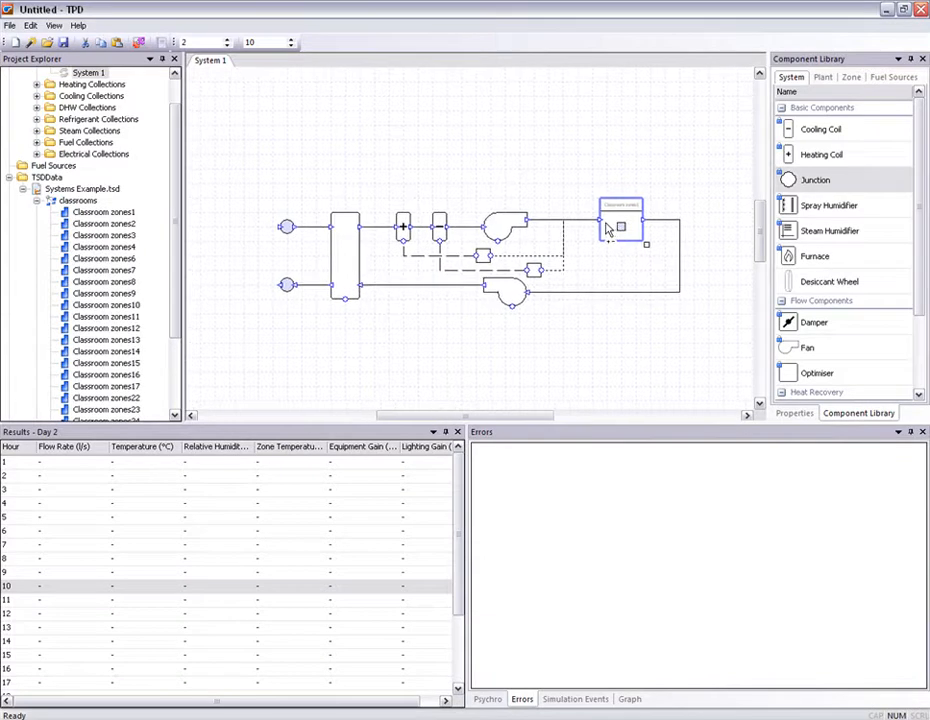
{"action": "left_click", "coordinate": [607, 229]}
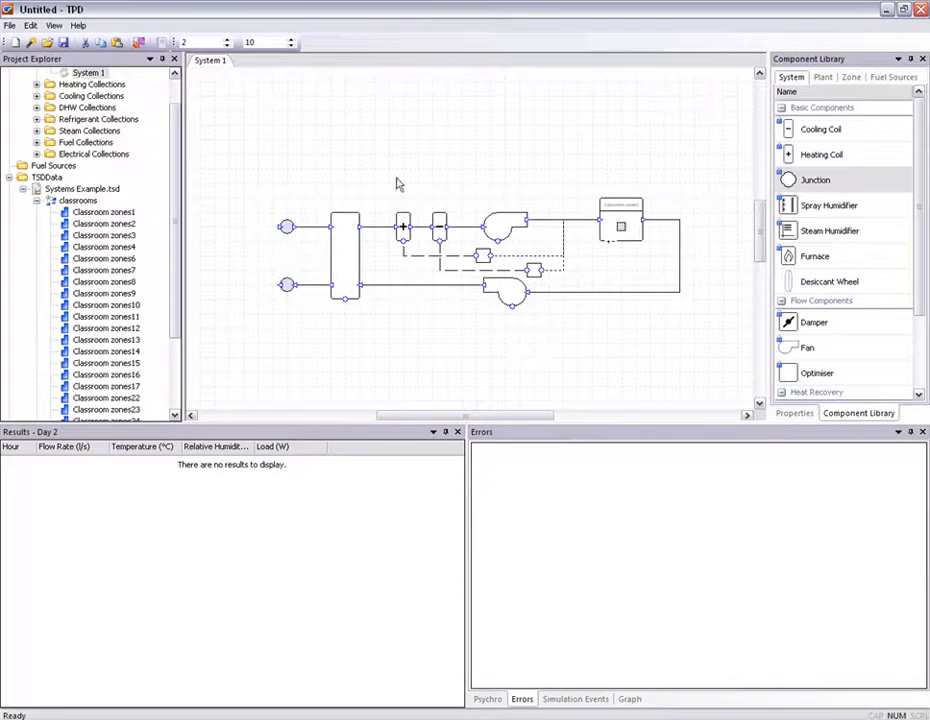
{"action": "scroll", "coordinate": [162, 91], "scroll_direction": "up", "scroll_amount": 1}
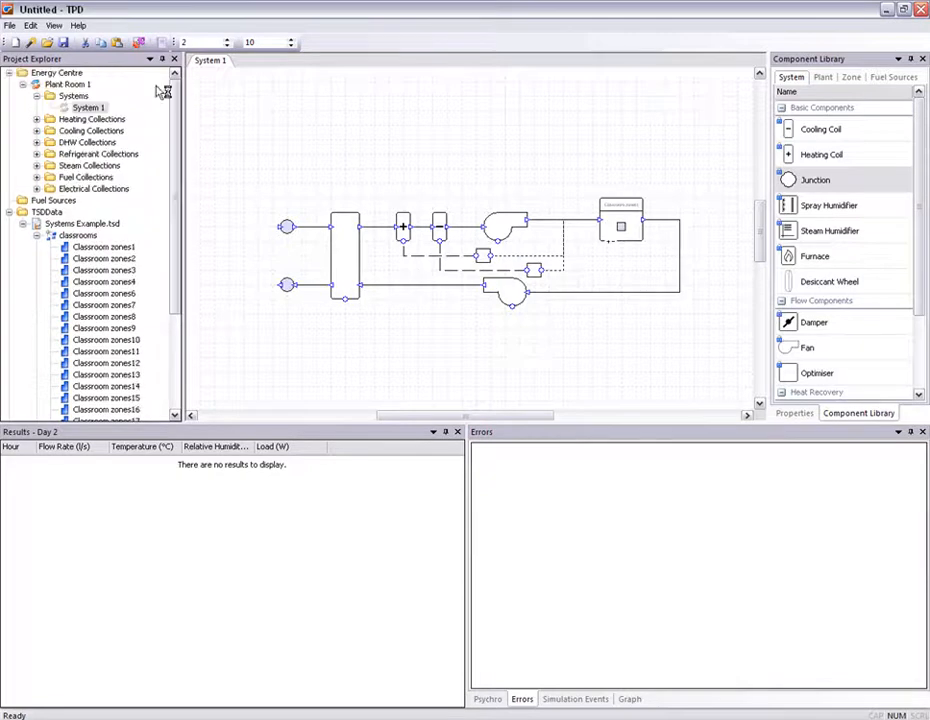
{"action": "right_click", "coordinate": [92, 107]}
{"action": "left_click", "coordinate": [120, 171]}
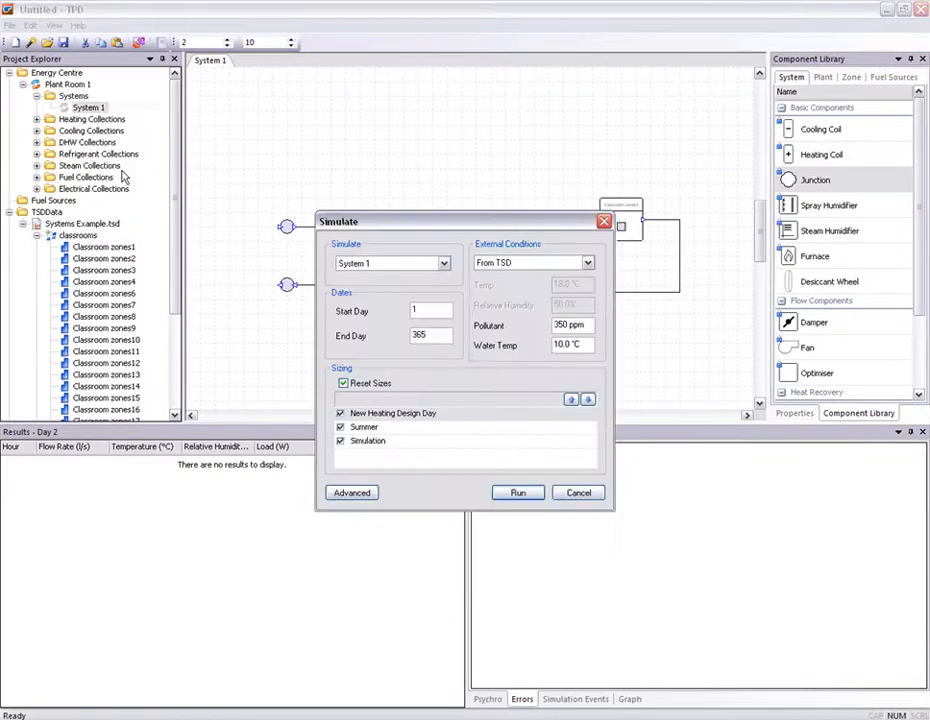
{"action": "left_click", "coordinate": [519, 494]}
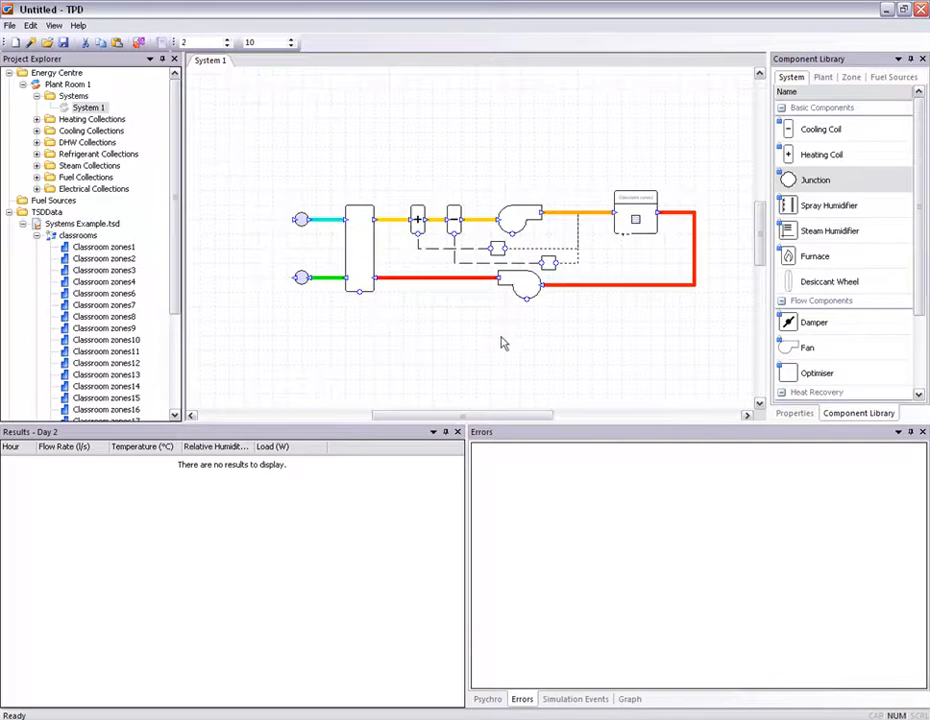
- Inspect the hourly simulation results for the outdoor air duct, the heat exchanger and the heating coil
{"action": "scroll", "coordinate": [505, 293], "scroll_direction": "up", "scroll_amount": 3}
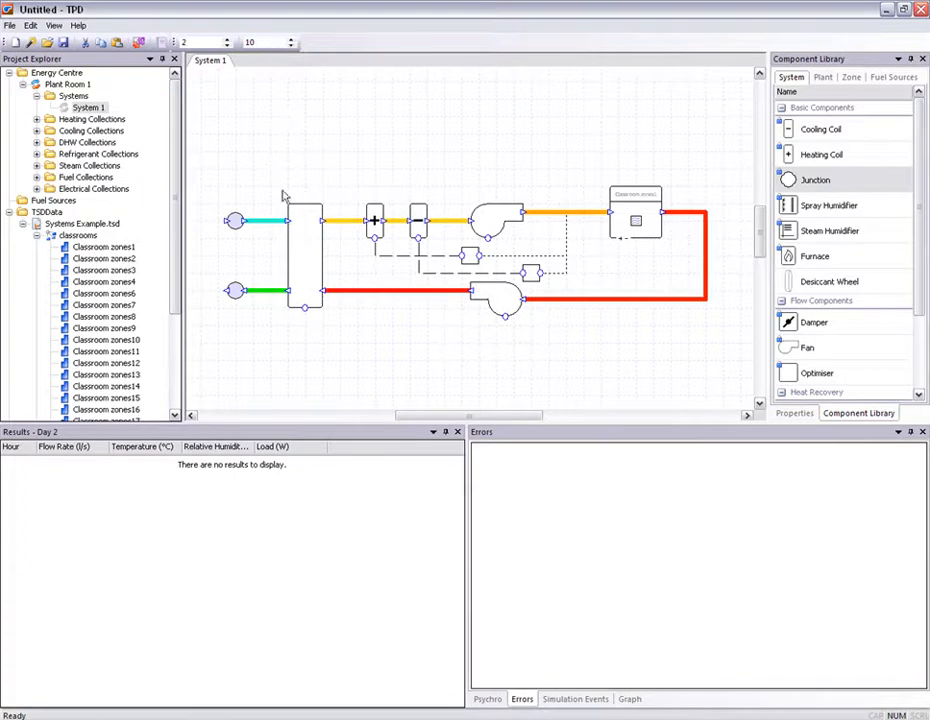
{"action": "left_click", "coordinate": [266, 228]}
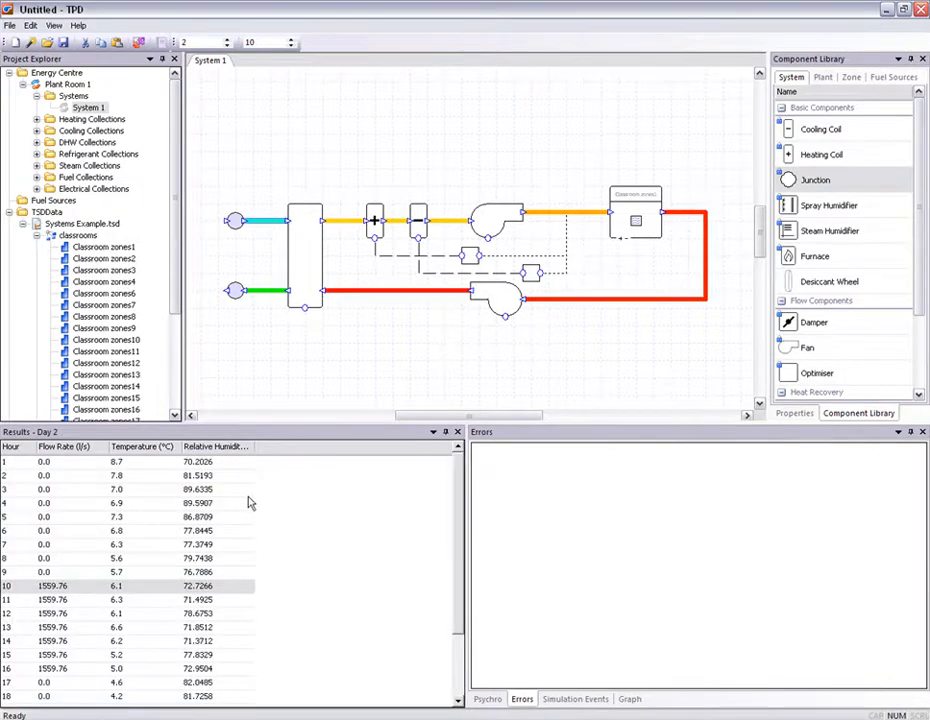
{"action": "left_click_drag", "start_coordinate": [255, 446], "coordinate": [285, 446]}
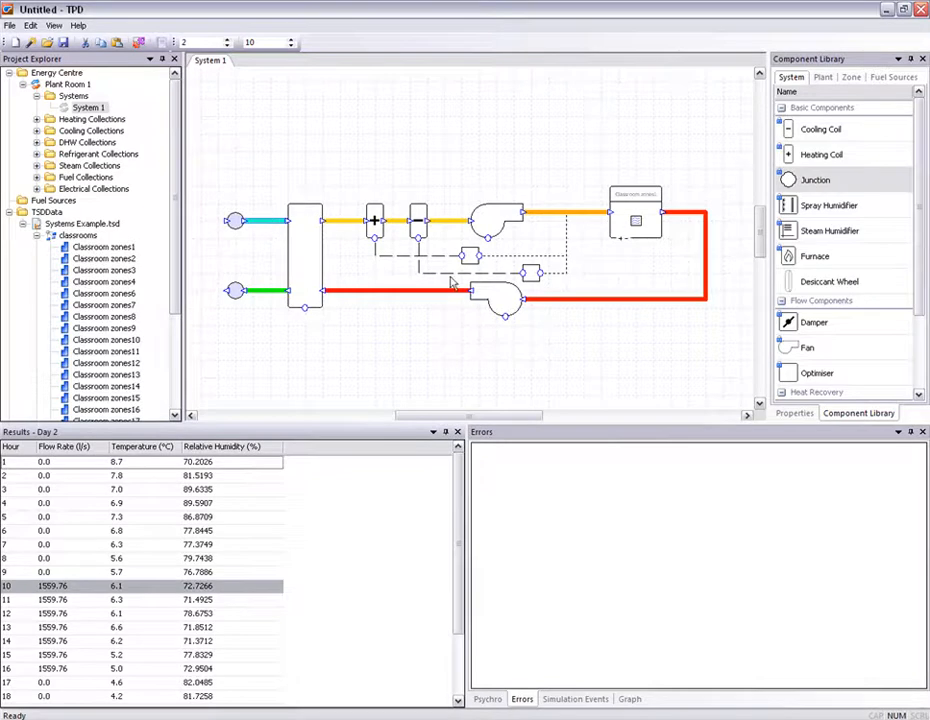
{"action": "left_click", "coordinate": [307, 253]}
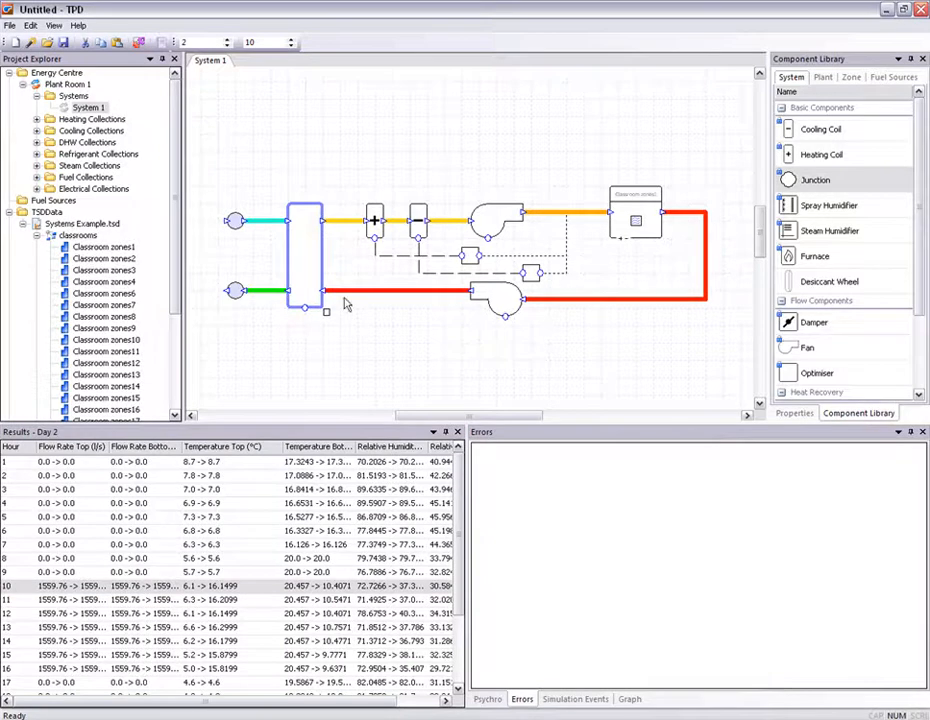
{"action": "left_click_drag", "start_coordinate": [352, 450], "coordinate": [410, 450]}
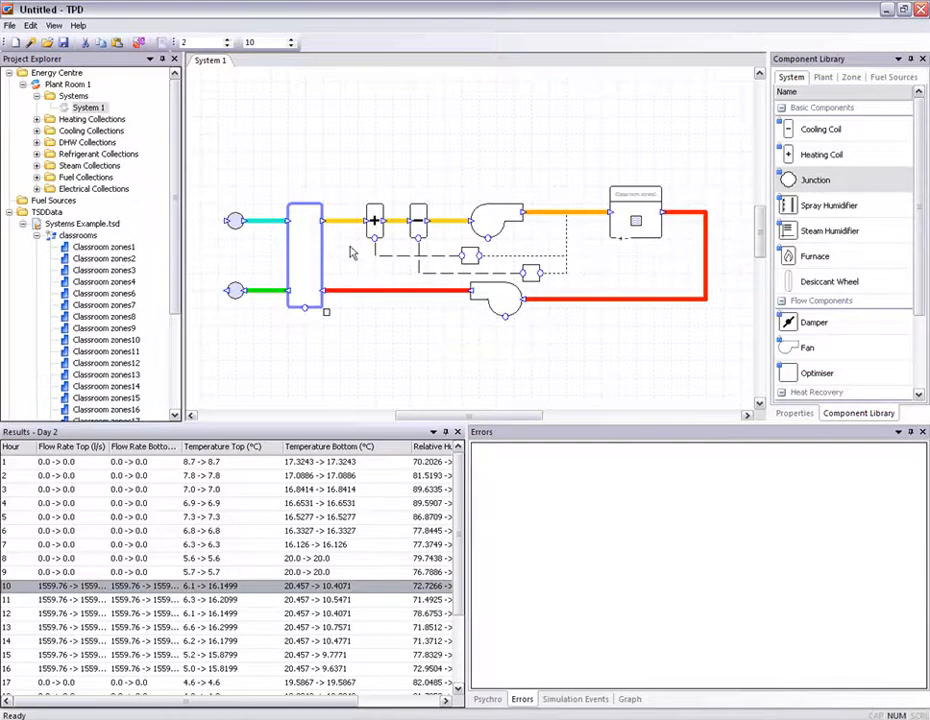
{"action": "left_click", "coordinate": [375, 222]}
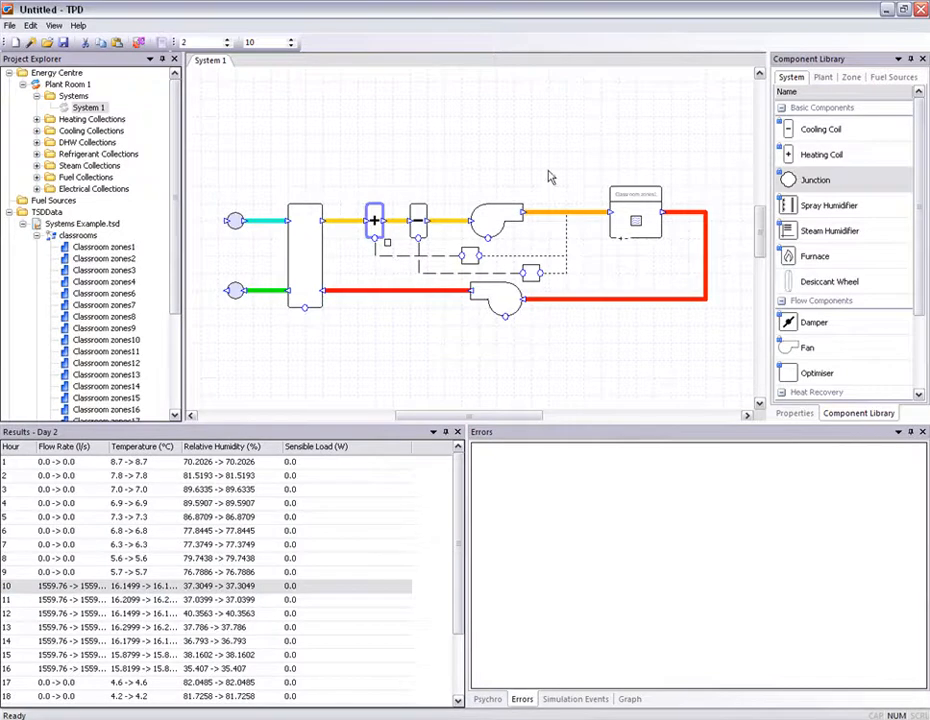
- Open and review the supply fan's properties, including its heat gain factor
{"action": "double_click", "coordinate": [494, 228]}
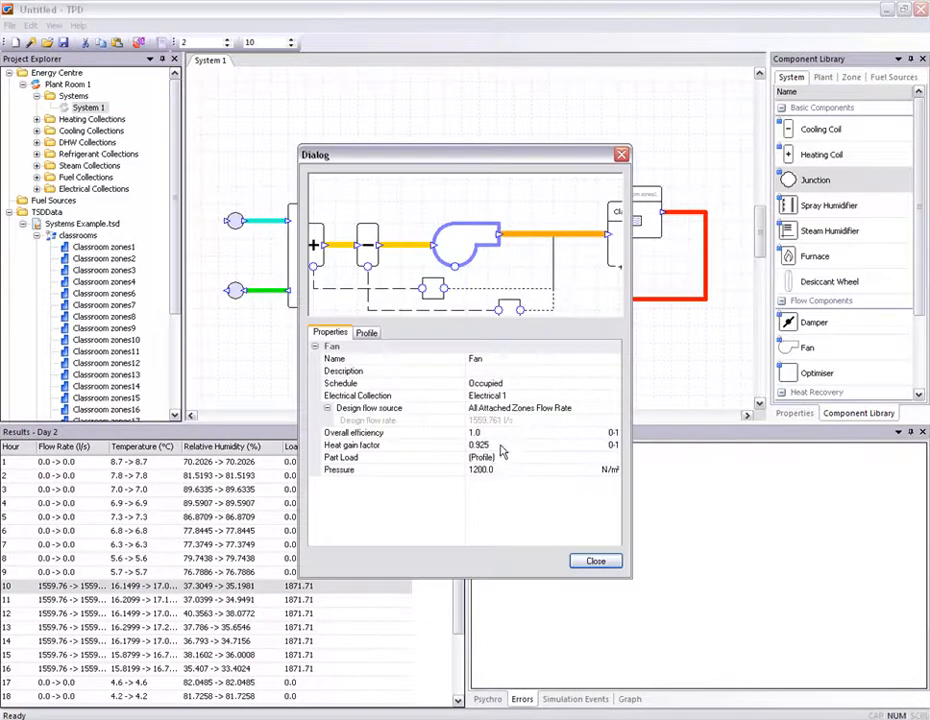
{"action": "left_click", "coordinate": [499, 445]}
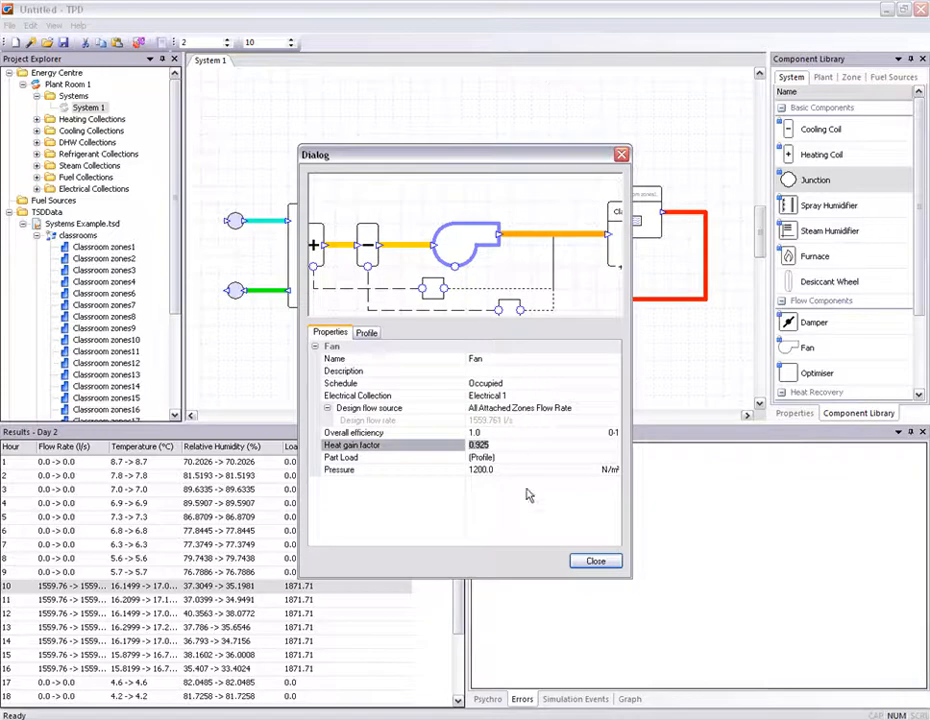
{"action": "left_click", "coordinate": [596, 563]}
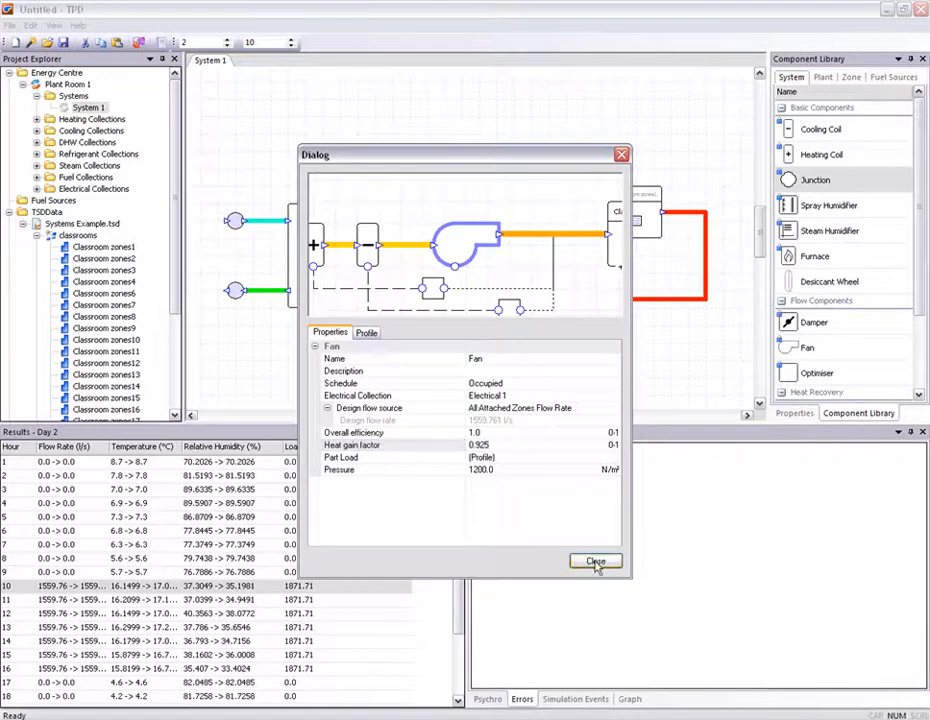
{"action": "left_click", "coordinate": [622, 157]}
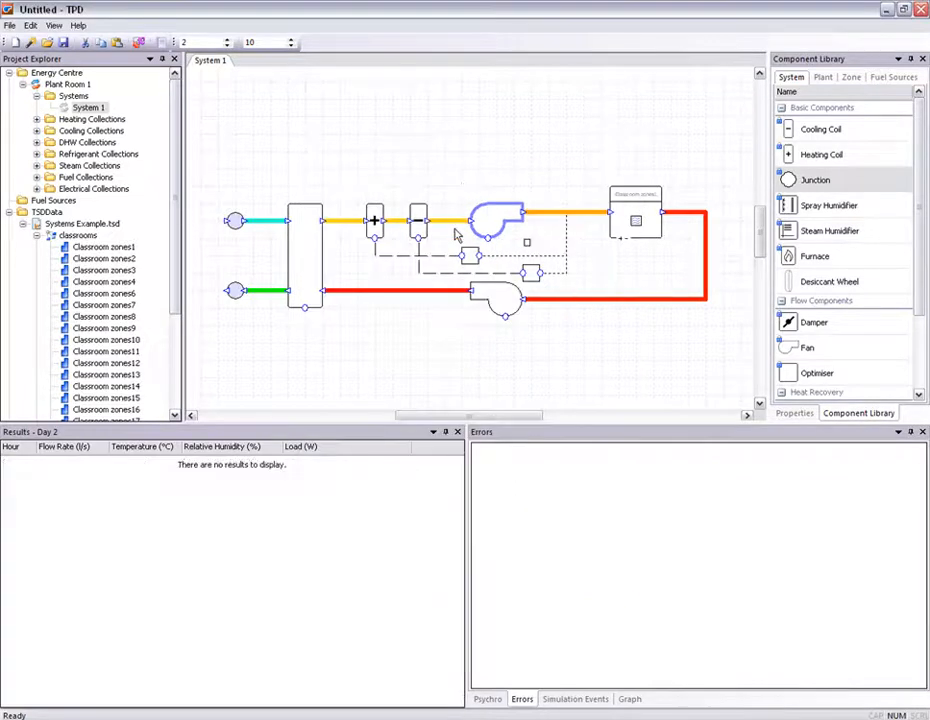
- Inspect the hourly simulation results for the supply fan and the classroom zone
{"action": "left_click", "coordinate": [482, 226]}
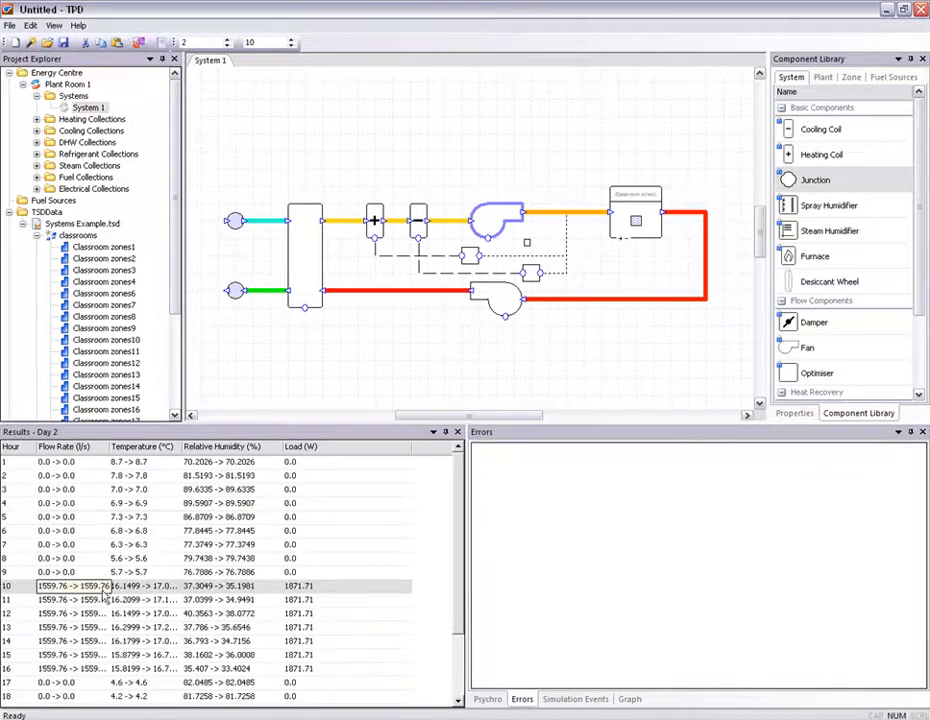
{"action": "left_click_drag", "start_coordinate": [231, 454], "coordinate": [242, 454]}
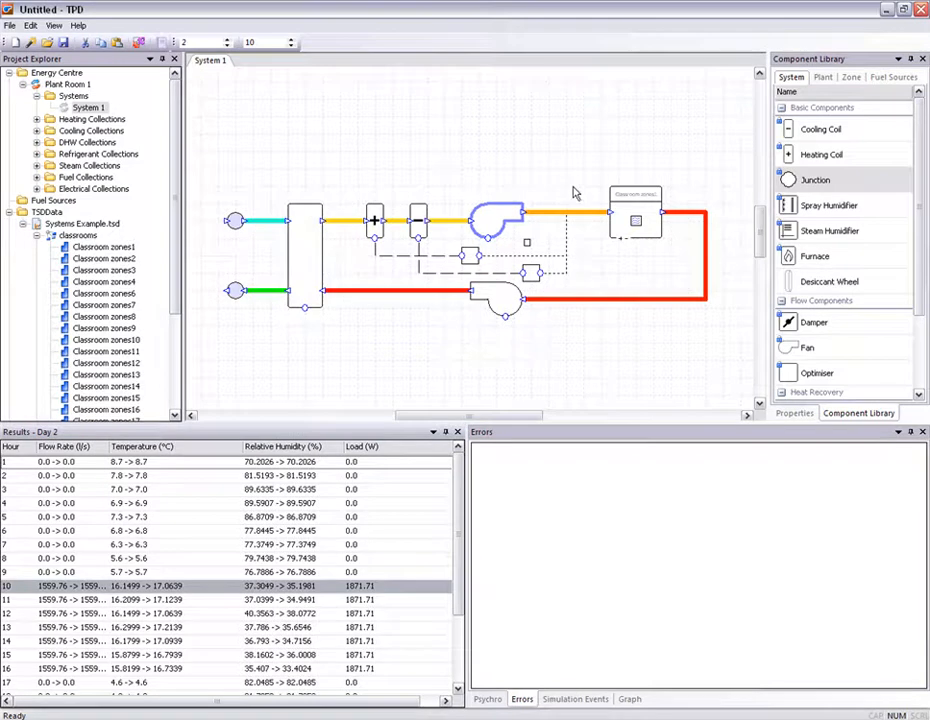
{"action": "left_click", "coordinate": [640, 226]}
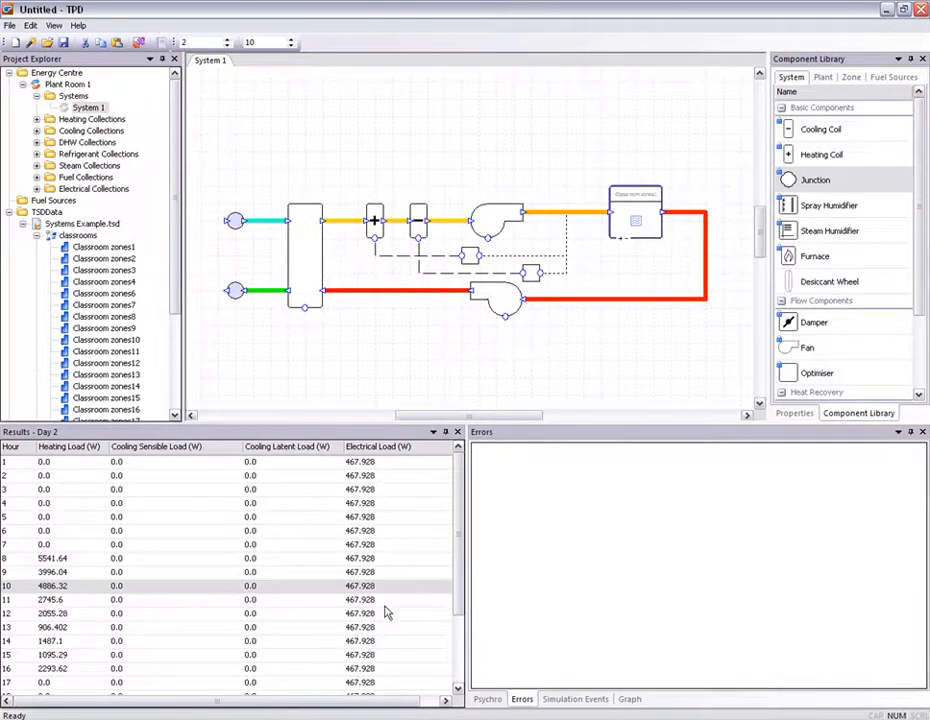
{"action": "left_click_drag", "start_coordinate": [378, 706], "coordinate": [428, 704]}
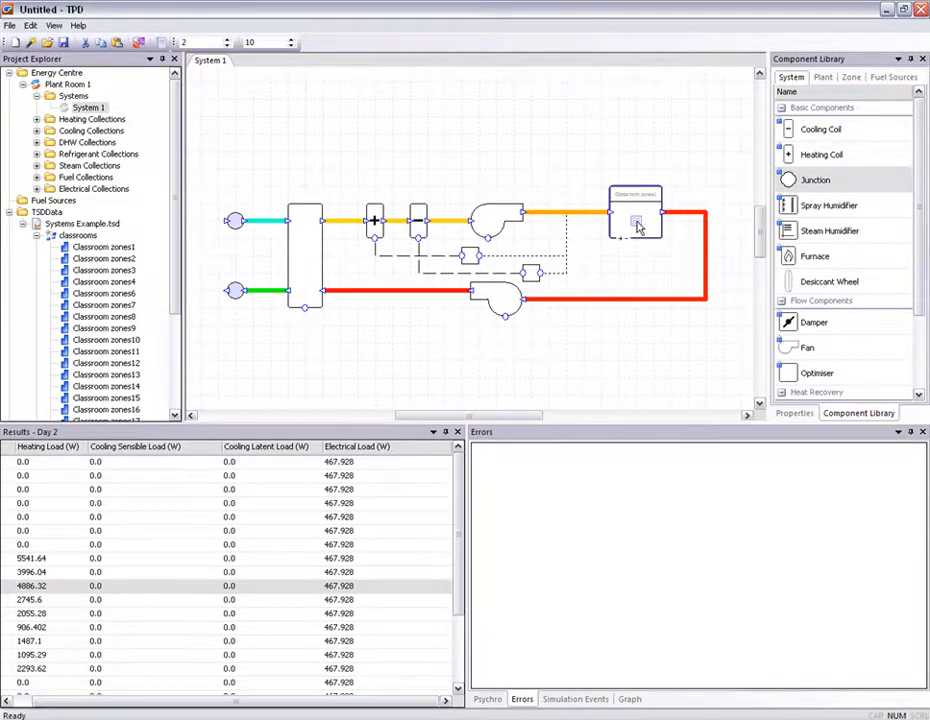
{"action": "left_click", "coordinate": [398, 184]}
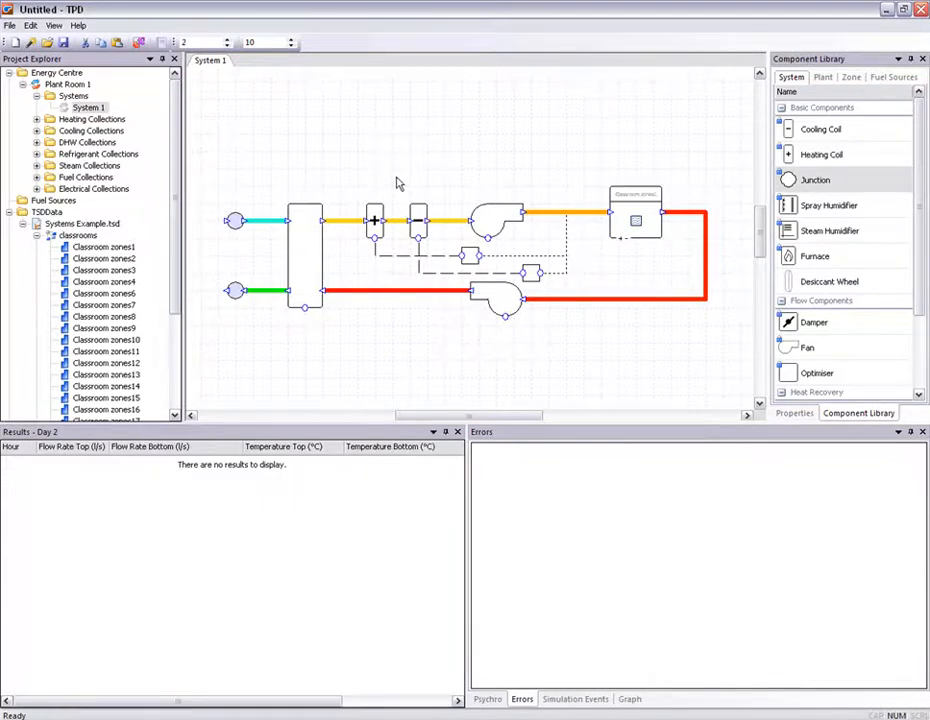
- Delete the supply duct between the fan and the zone, accepting that simulation data is cleared
{"action": "scroll", "coordinate": [398, 184], "scroll_direction": "down", "scroll_amount": 2}
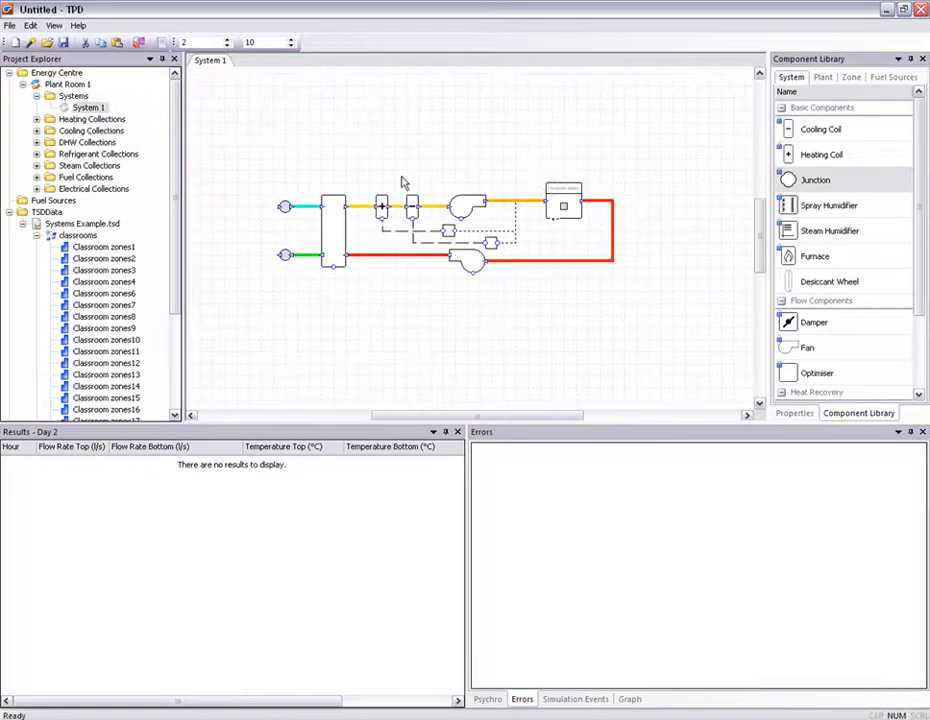
{"action": "scroll", "coordinate": [591, 170], "scroll_direction": "up", "scroll_amount": 1}
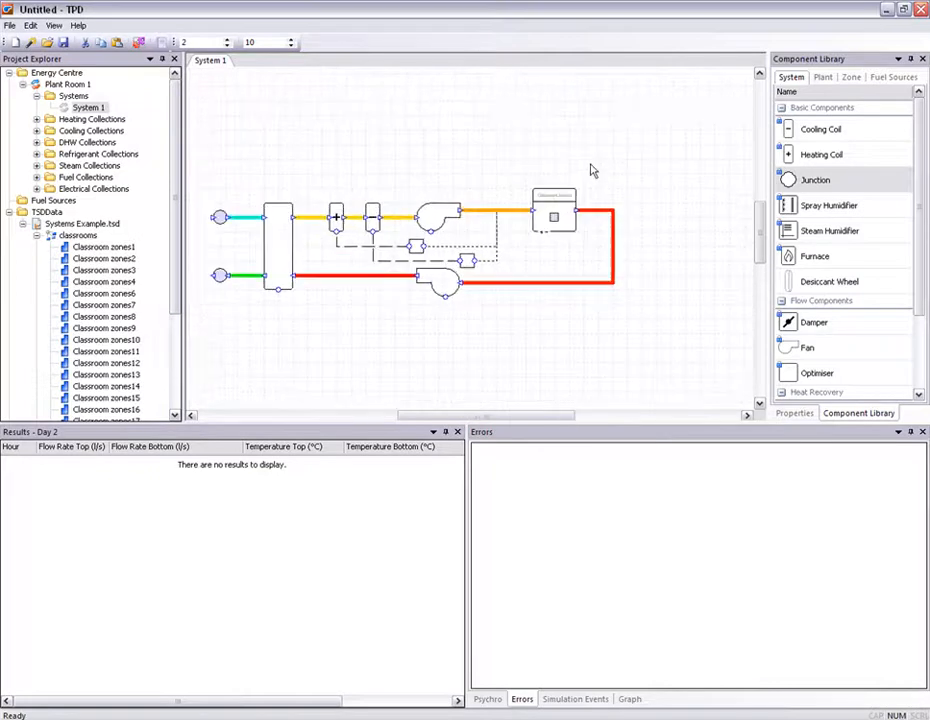
{"action": "left_click", "coordinate": [560, 210]}
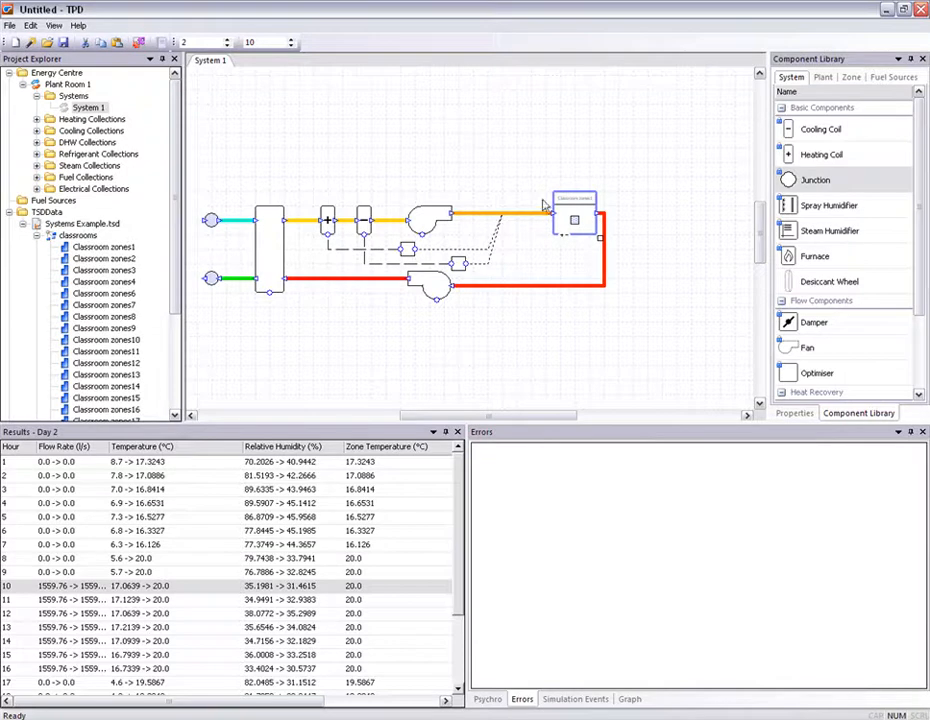
{"action": "left_click", "coordinate": [531, 214]}
{"action": "key", "text": "Delete"}
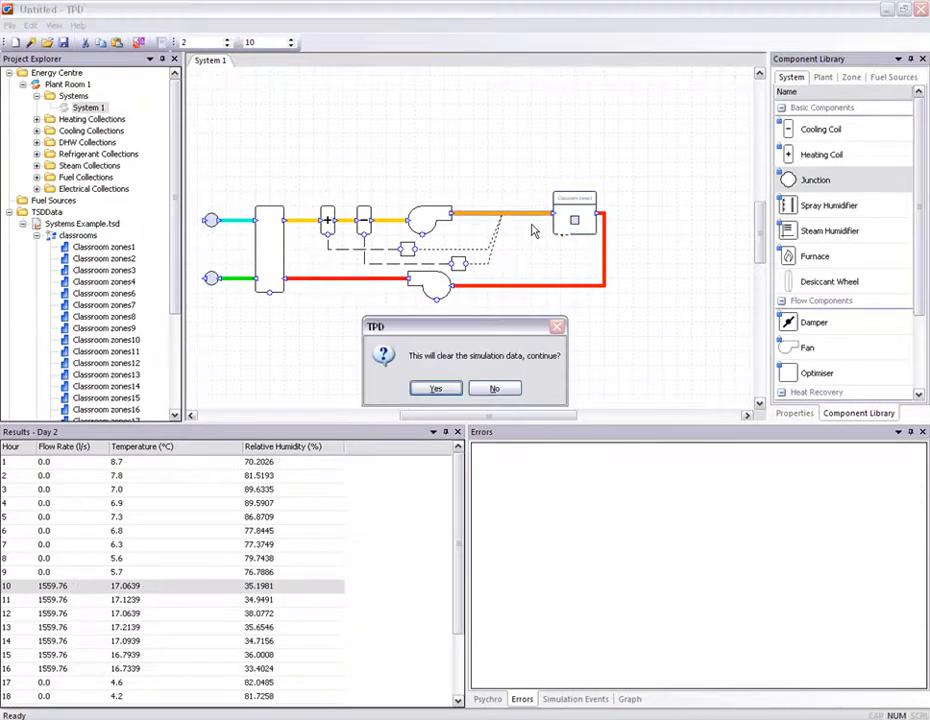
{"action": "key", "text": "Return"}
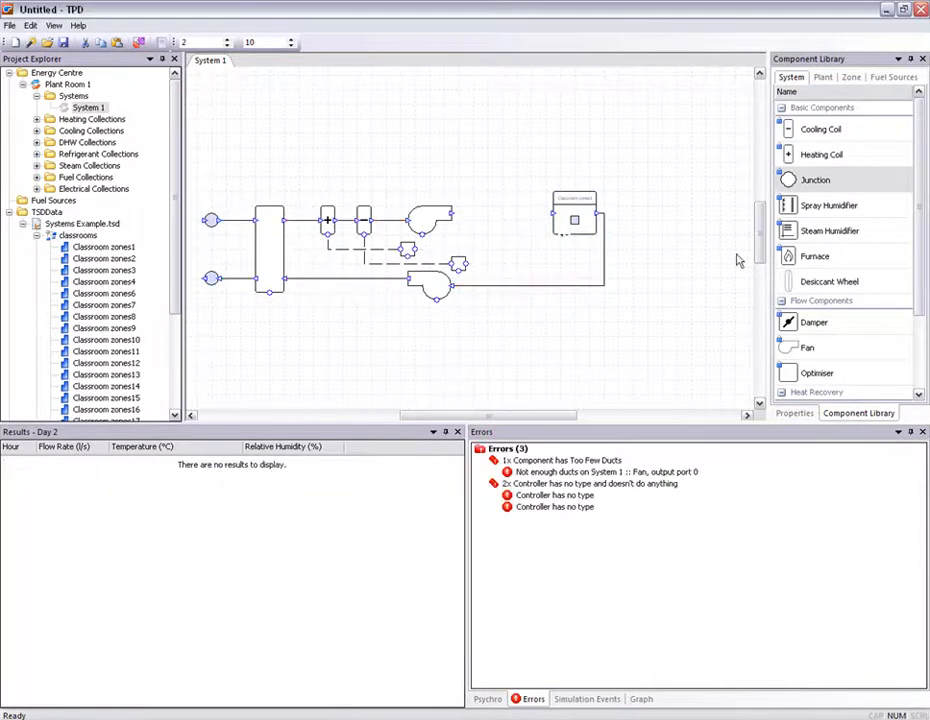
- Insert a damper between the supply fan and the zone, connecting its ducts and controller link
{"action": "left_click_drag", "start_coordinate": [847, 328], "coordinate": [516, 218]}
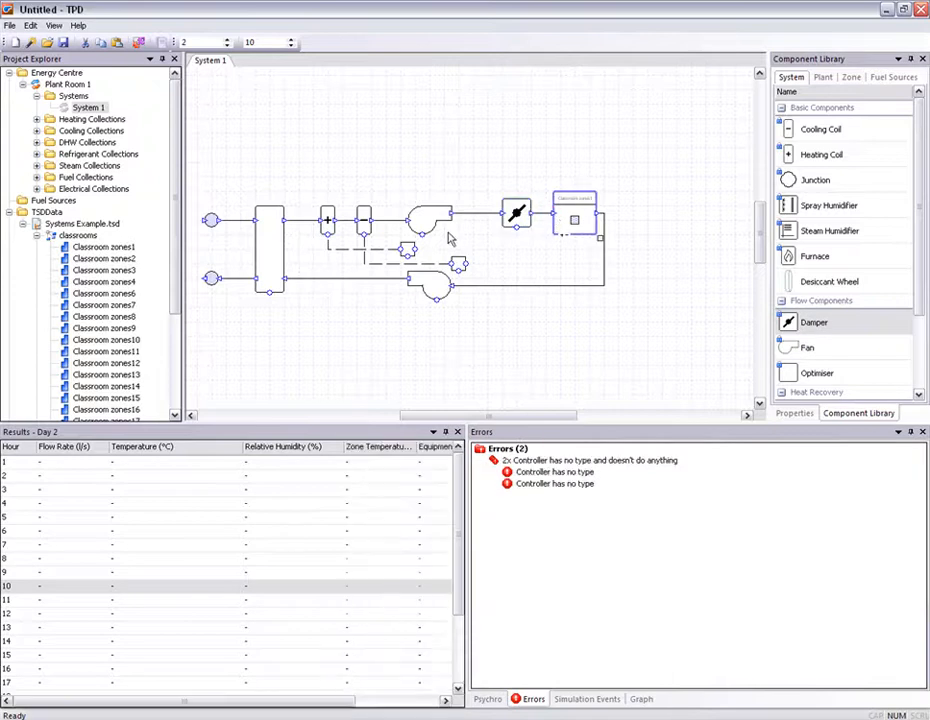
{"action": "left_click", "coordinate": [415, 249]}
{"action": "left_click", "coordinate": [477, 213]}
{"action": "left_click", "coordinate": [466, 264]}
{"action": "left_click", "coordinate": [488, 214]}
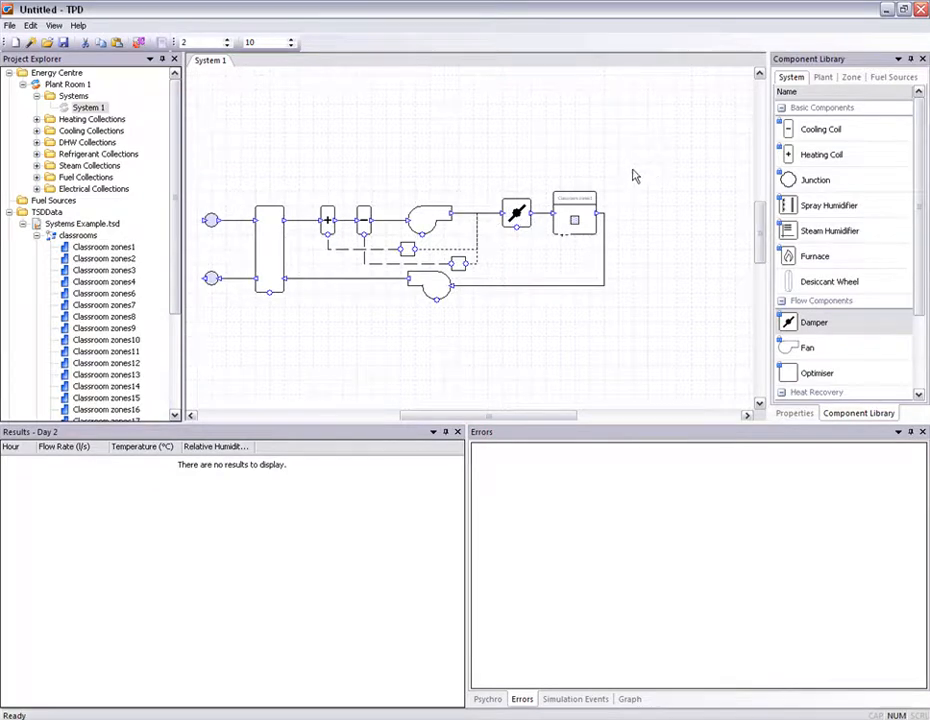
- Select the damper and the zone together and group them
{"action": "left_click_drag", "start_coordinate": [636, 172], "coordinate": [490, 316]}
{"action": "right_click", "coordinate": [573, 210]}
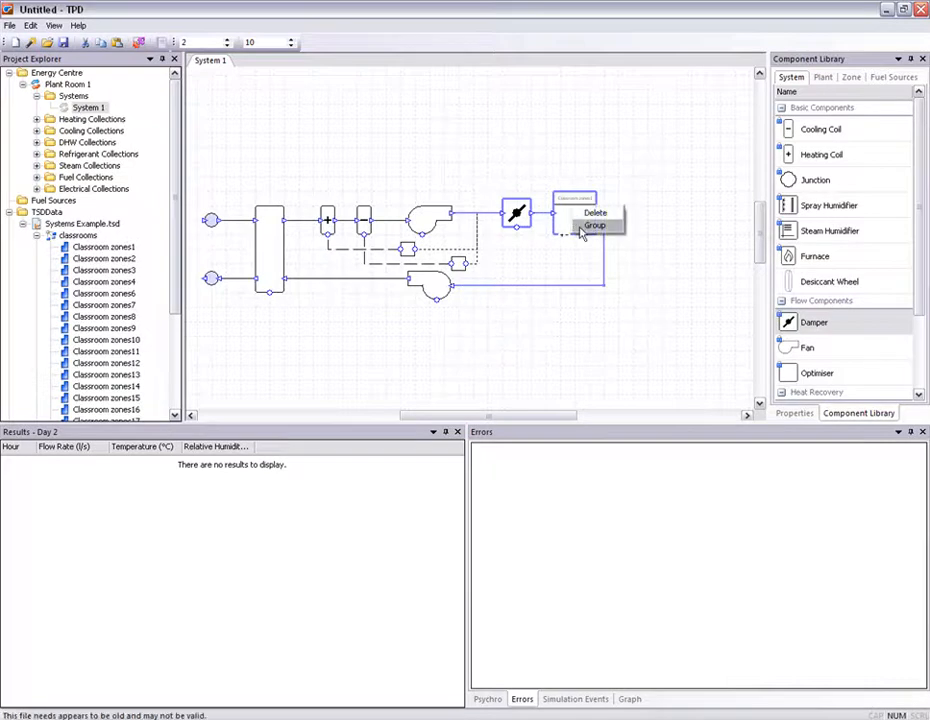
{"action": "left_click", "coordinate": [582, 226]}
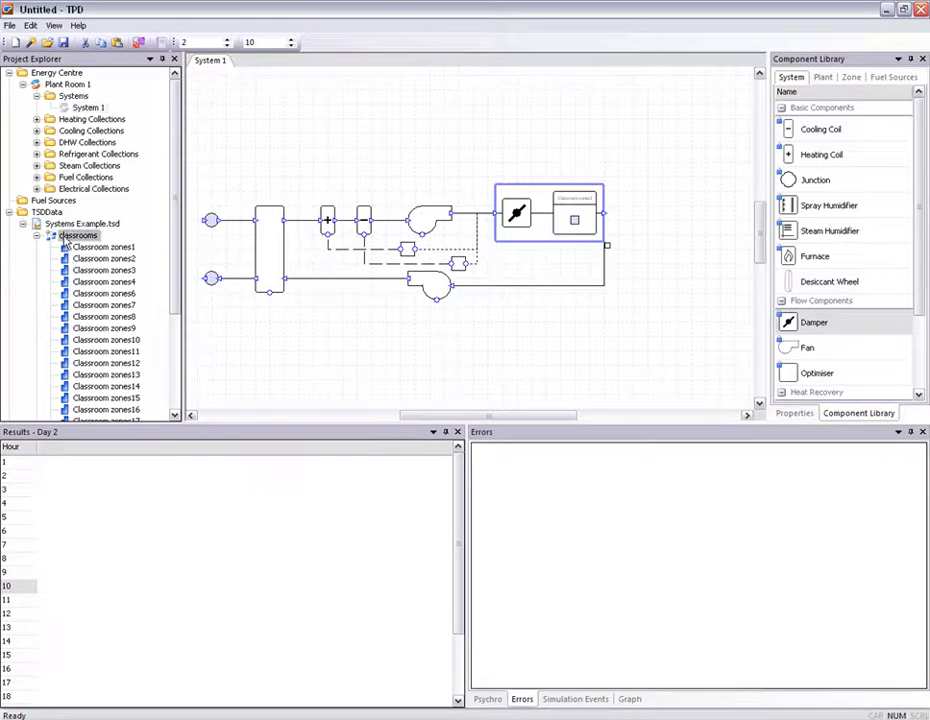
- Examine the grouped damper and zone copies across the classroom zones
{"action": "scroll", "coordinate": [578, 221], "scroll_direction": "up", "scroll_amount": 3}
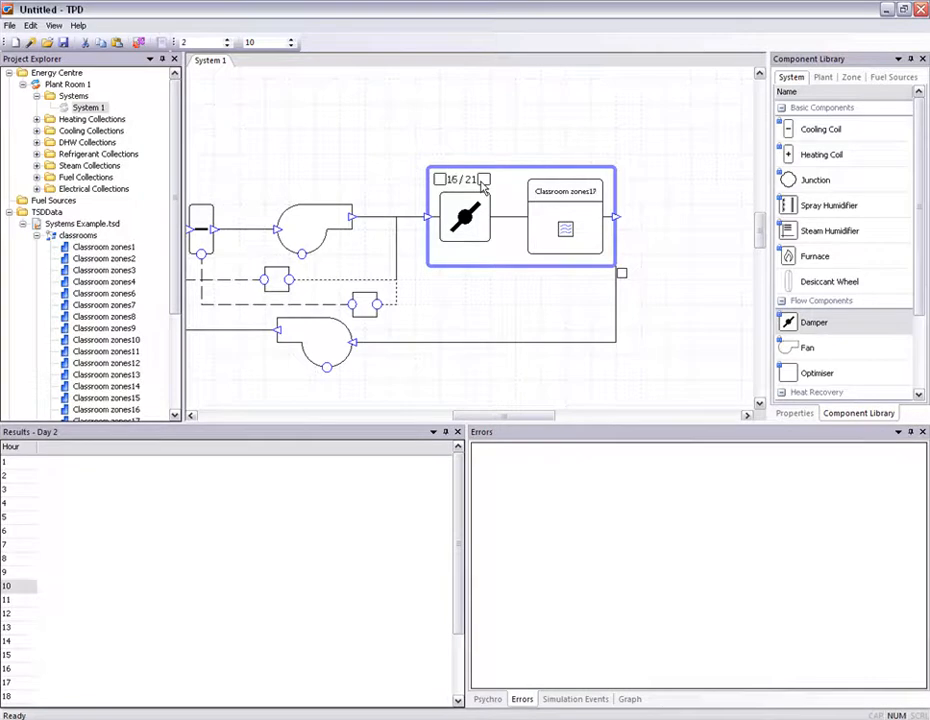
{"action": "left_click", "coordinate": [37, 235]}
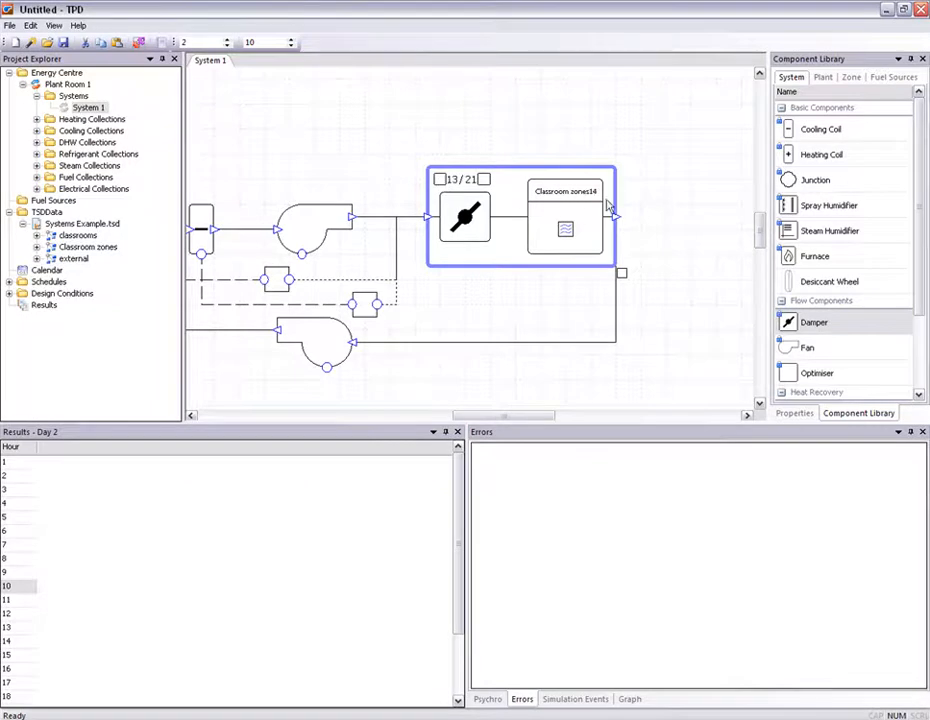
{"action": "left_click_drag", "start_coordinate": [486, 215], "coordinate": [609, 203]}
{"action": "scroll", "coordinate": [582, 204], "scroll_direction": "down", "scroll_amount": 2}
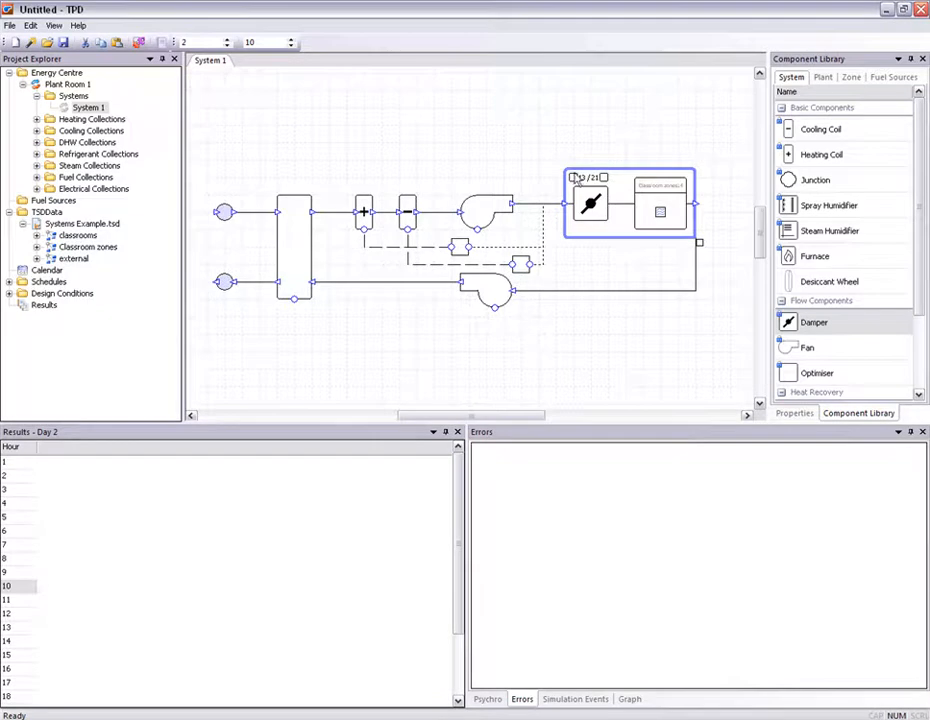
{"action": "left_click", "coordinate": [519, 137]}
- Run the System 1 simulation again with the same day range and settings
{"action": "right_click", "coordinate": [101, 110]}
{"action": "left_click", "coordinate": [140, 173]}
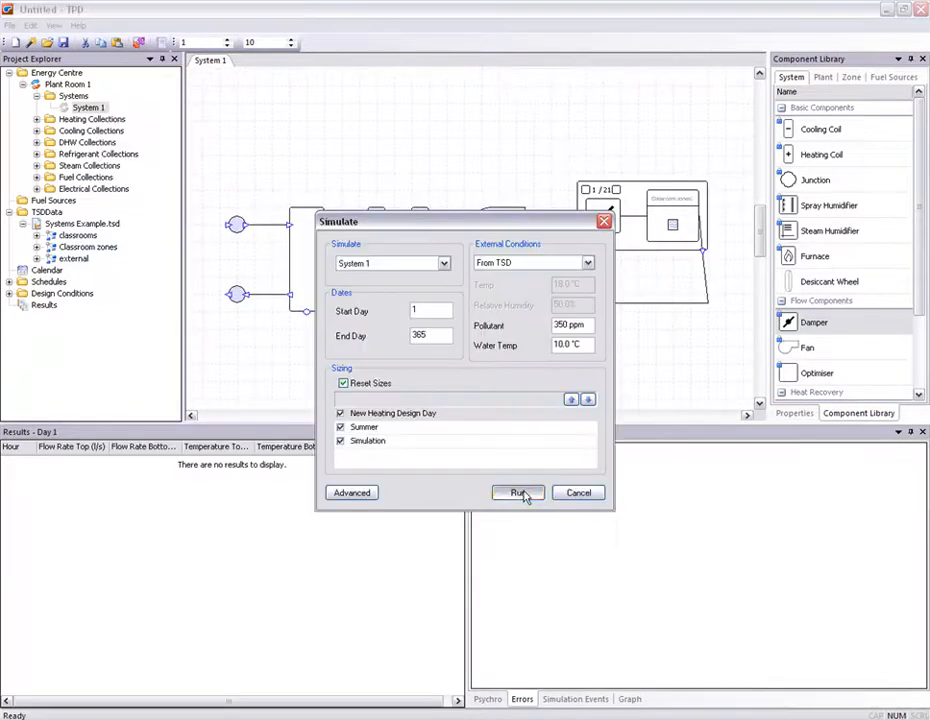
{"action": "left_click", "coordinate": [518, 493]}
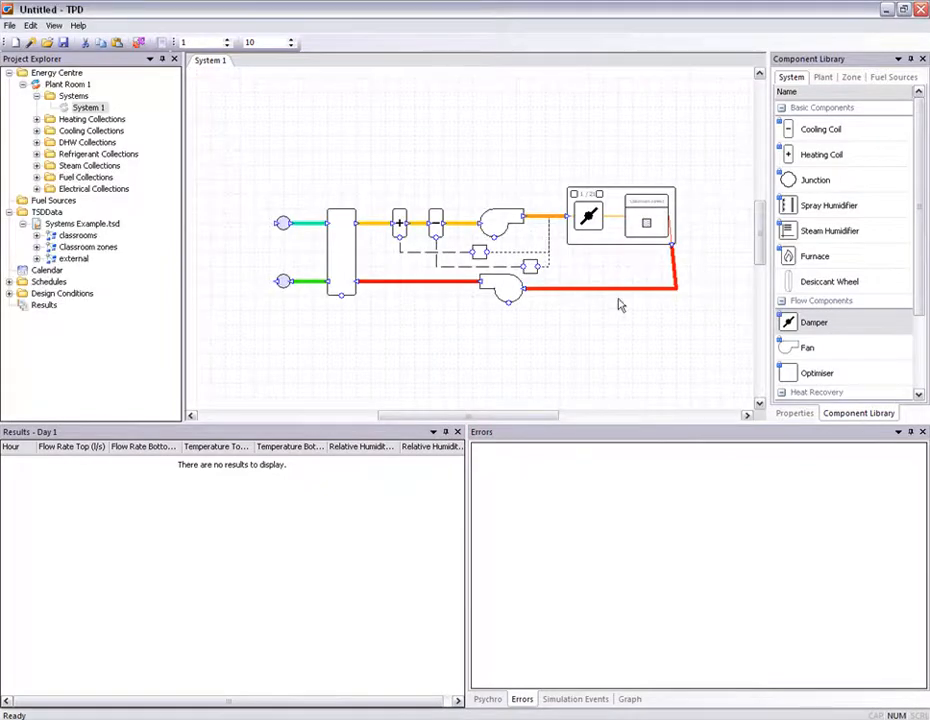
- Examine the zone's hourly load results and graph while stepping through the grouped classroom zones
{"action": "left_click_drag", "start_coordinate": [597, 328], "coordinate": [627, 353]}
{"action": "scroll", "coordinate": [590, 332], "scroll_direction": "up", "scroll_amount": 1}
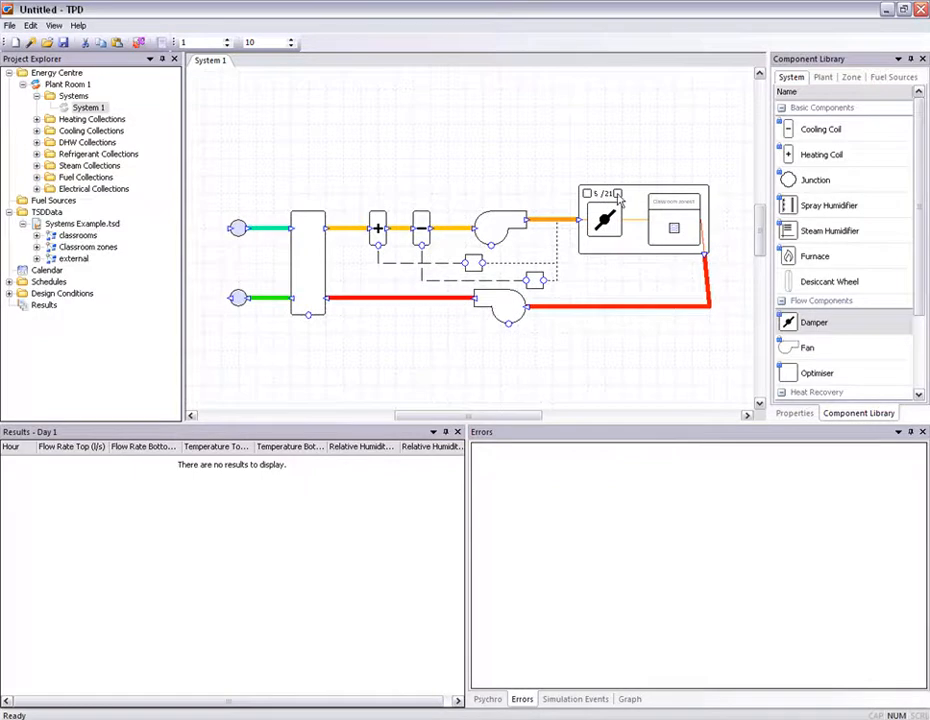
{"action": "left_click", "coordinate": [675, 232]}
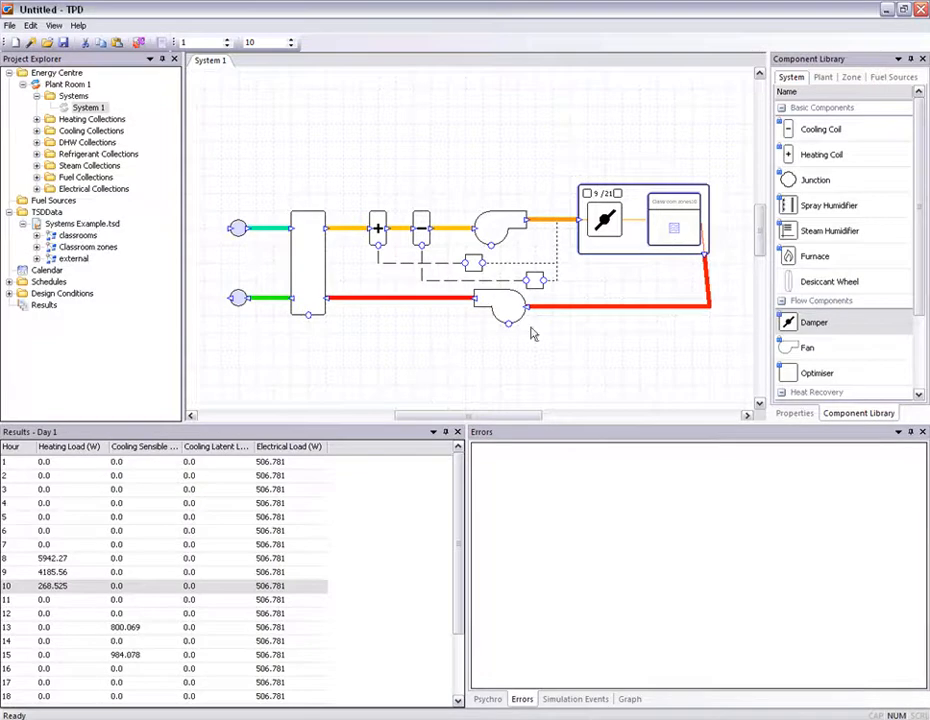
{"action": "mouse_move", "coordinate": [457, 515]}
{"action": "left_mouse_down"}
{"action": "mouse_move", "coordinate": [466, 572]}
{"action": "mouse_move", "coordinate": [468, 501]}
{"action": "left_mouse_up"}
{"action": "left_click", "coordinate": [629, 699]}
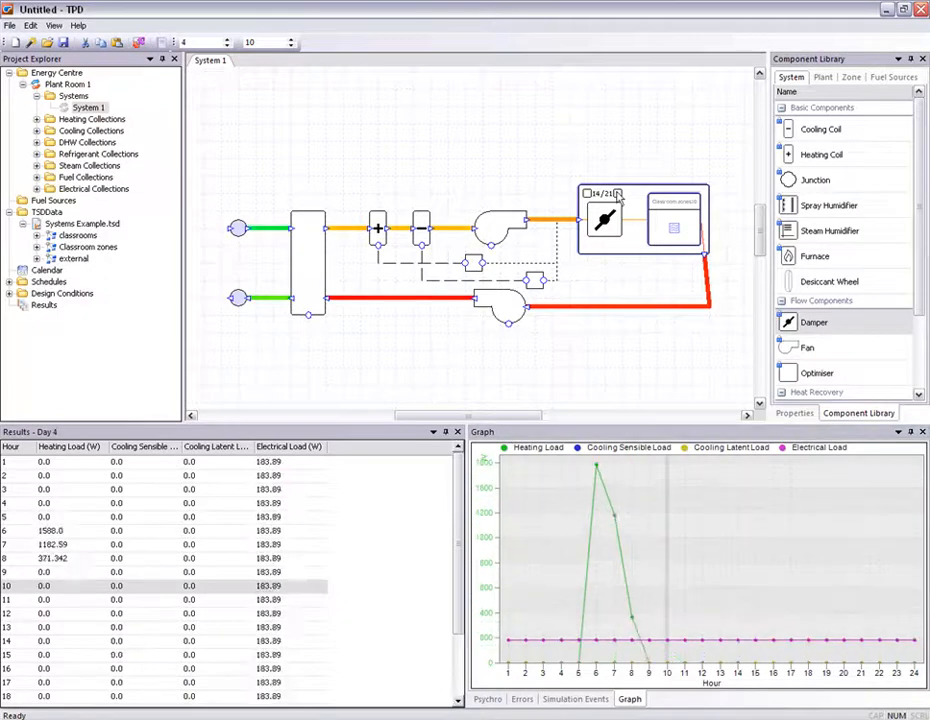
{"action": "left_click", "coordinate": [618, 194]}
{"action": "left_click", "coordinate": [618, 194]}
{"action": "left_click", "coordinate": [618, 194]}
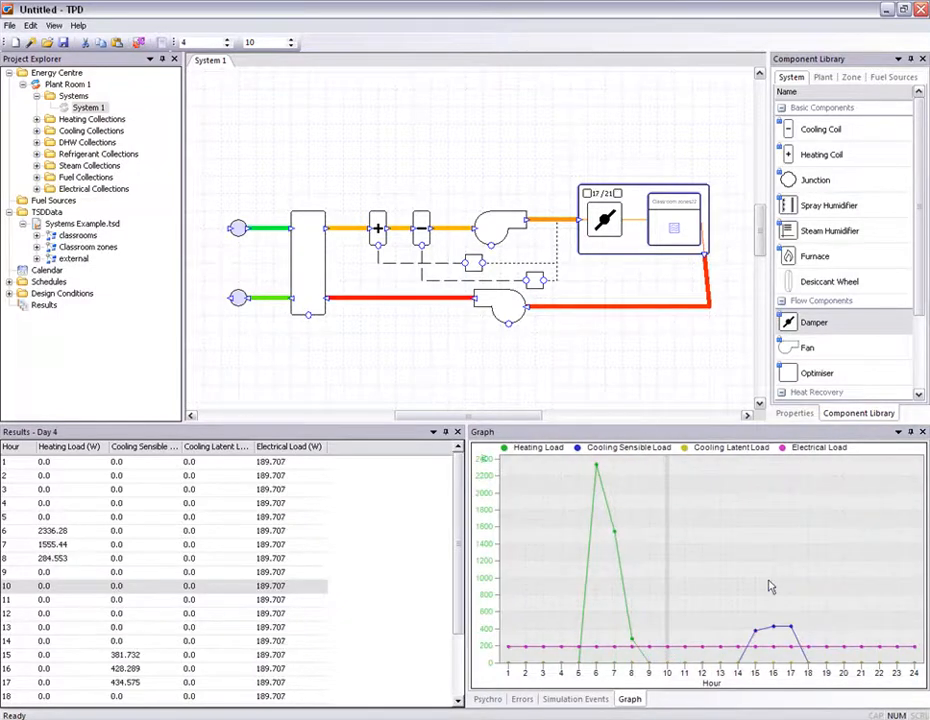
- Examine the heating coil and exchanger results for day 8
{"action": "left_click", "coordinate": [377, 226]}
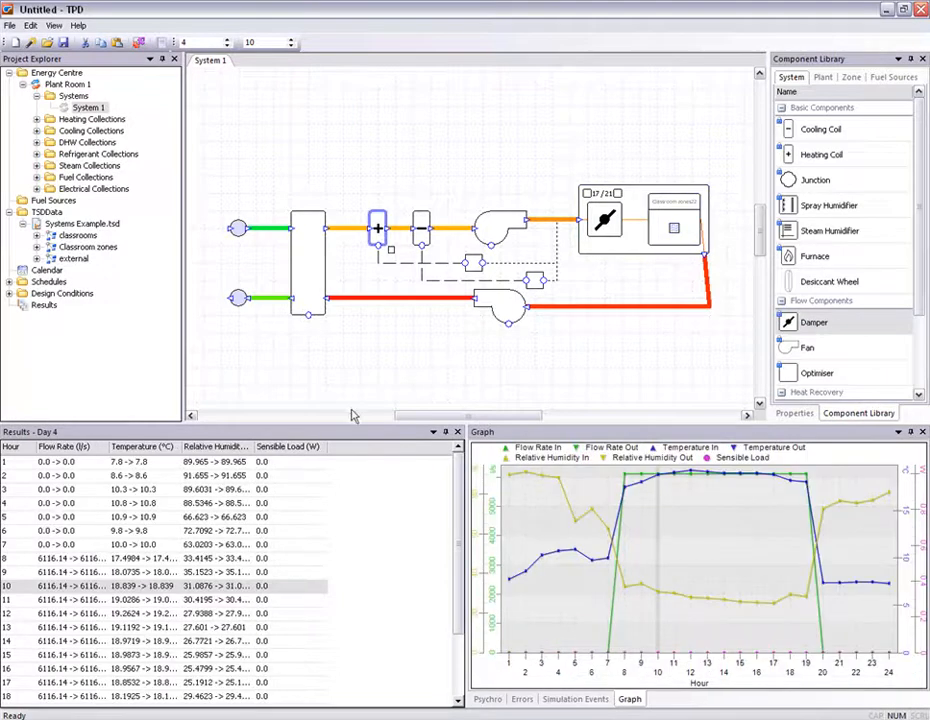
{"action": "left_click_drag", "start_coordinate": [255, 447], "coordinate": [309, 447]}
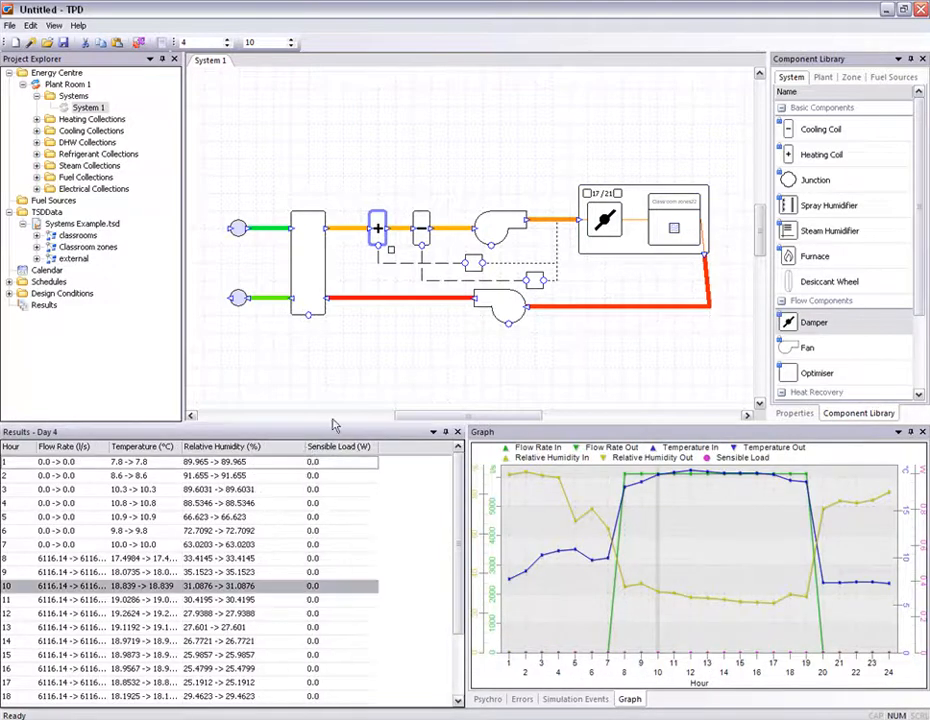
{"action": "left_click", "coordinate": [228, 43]}
{"action": "left_click", "coordinate": [228, 43]}
{"action": "left_click", "coordinate": [228, 43]}
{"action": "left_click", "coordinate": [228, 43]}
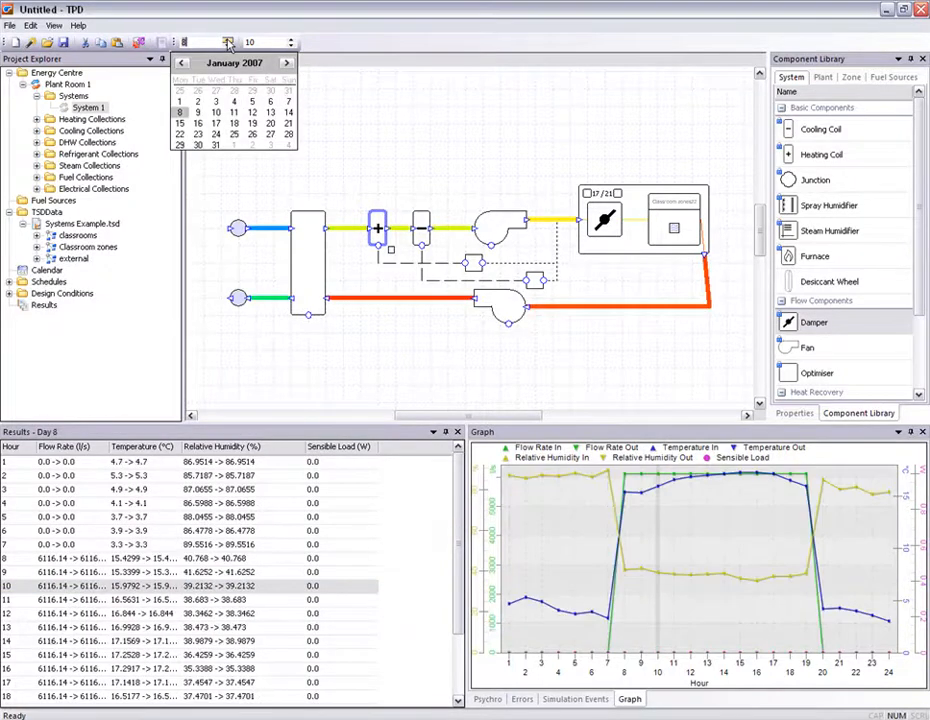
{"action": "left_click", "coordinate": [312, 234]}
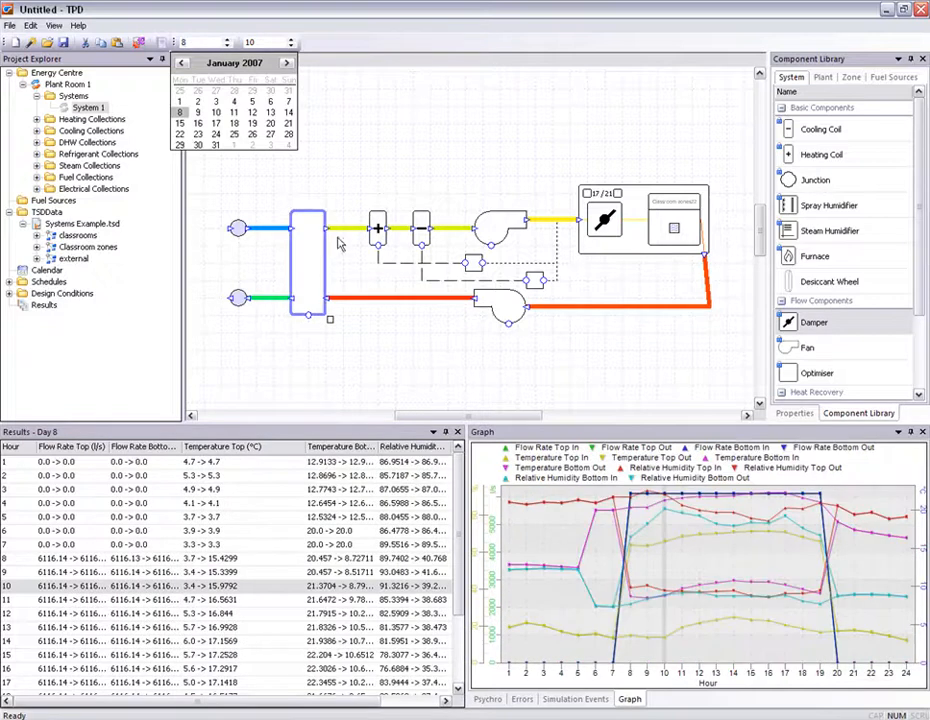
{"action": "left_click", "coordinate": [338, 345]}
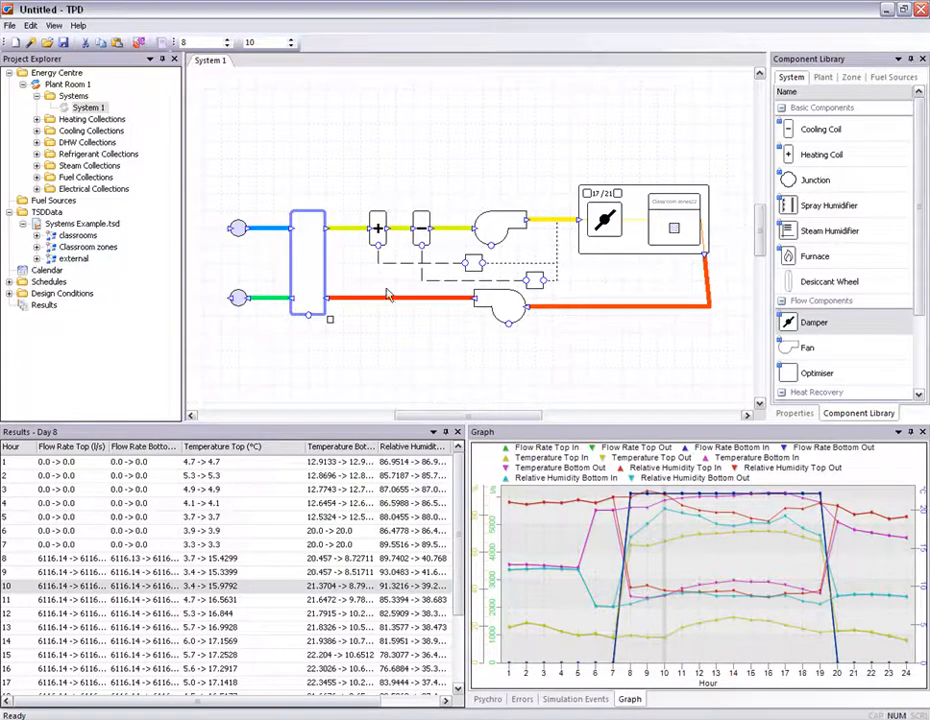
- Select the entire system schematic and group it
{"action": "scroll", "coordinate": [425, 155], "scroll_direction": "down", "scroll_amount": 1}
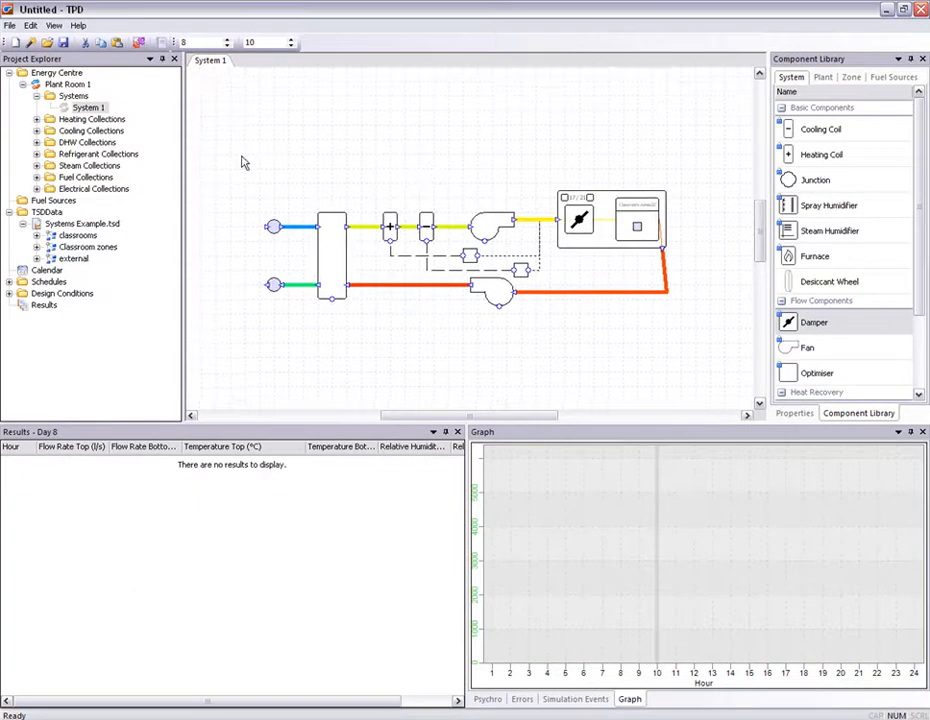
{"action": "left_click_drag", "start_coordinate": [236, 156], "coordinate": [700, 334]}
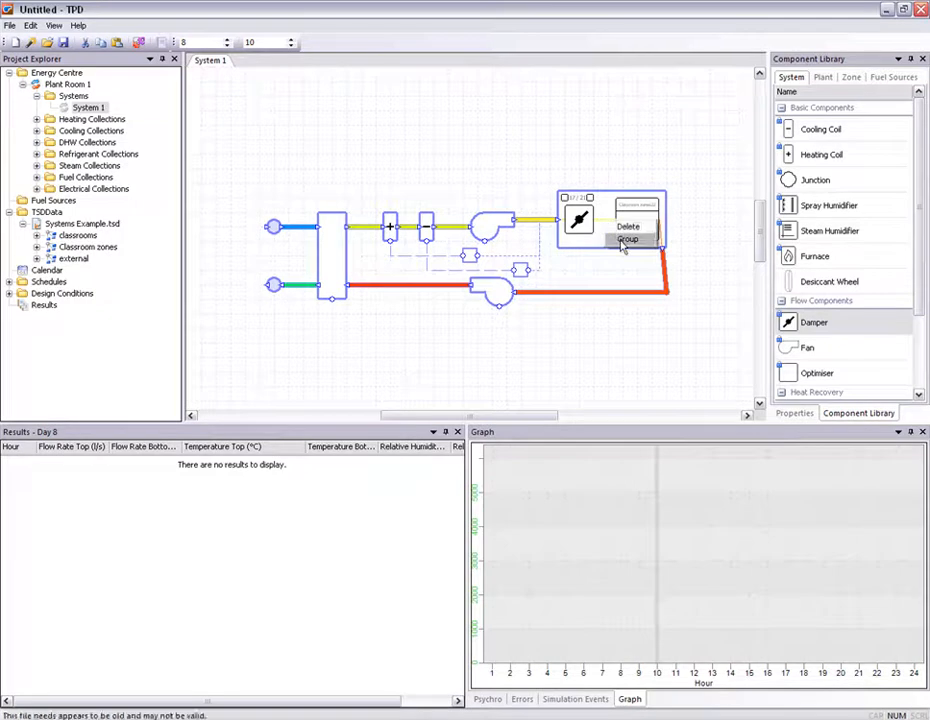
{"action": "left_click", "coordinate": [625, 238]}
{"action": "left_click", "coordinate": [438, 389]}
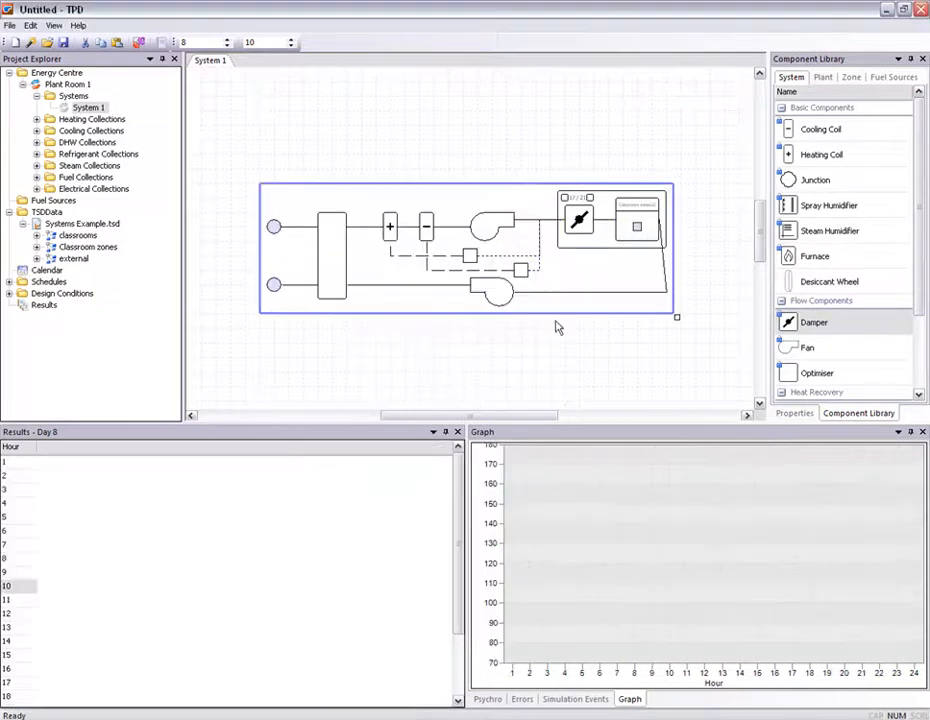
- Add the grouped system to the component library as Fancoil System
{"action": "right_click", "coordinate": [586, 263]}
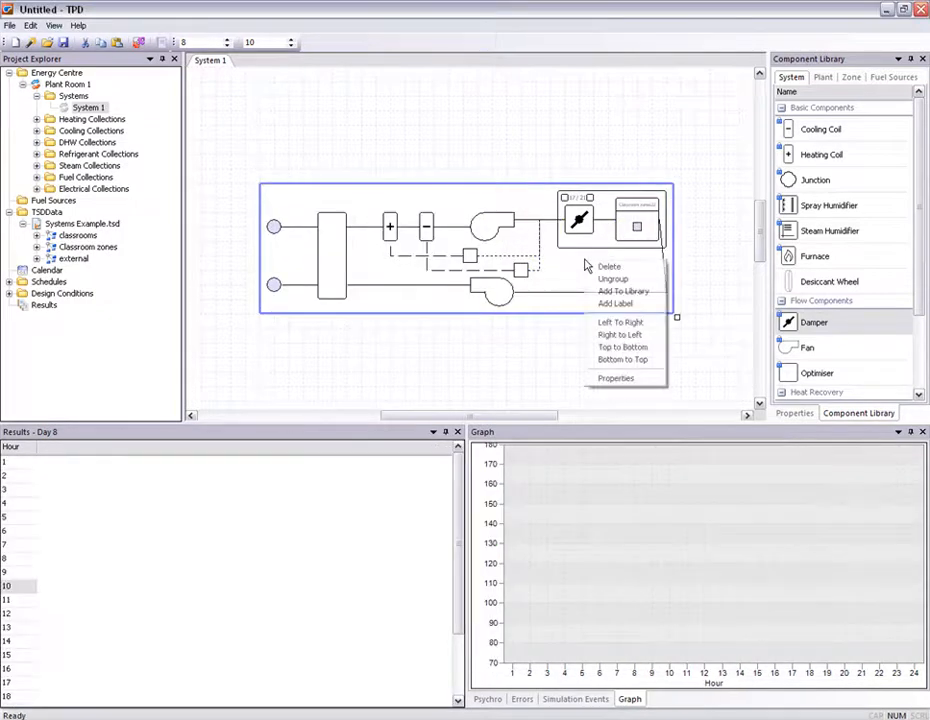
{"action": "left_click", "coordinate": [638, 292]}
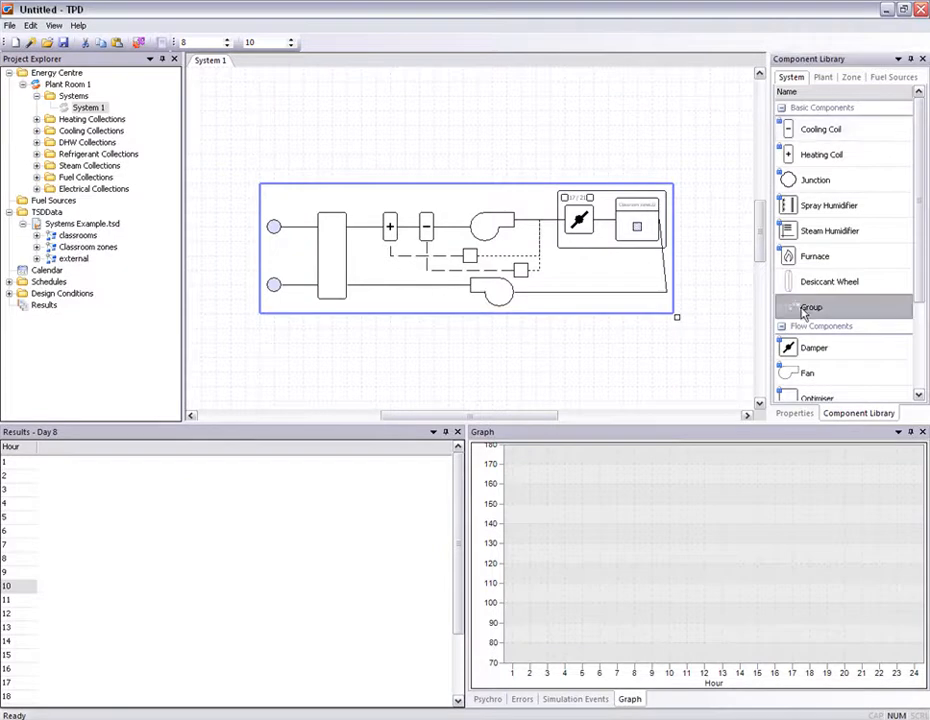
{"action": "left_click", "coordinate": [800, 311]}
{"action": "type", "text": "Fi"}
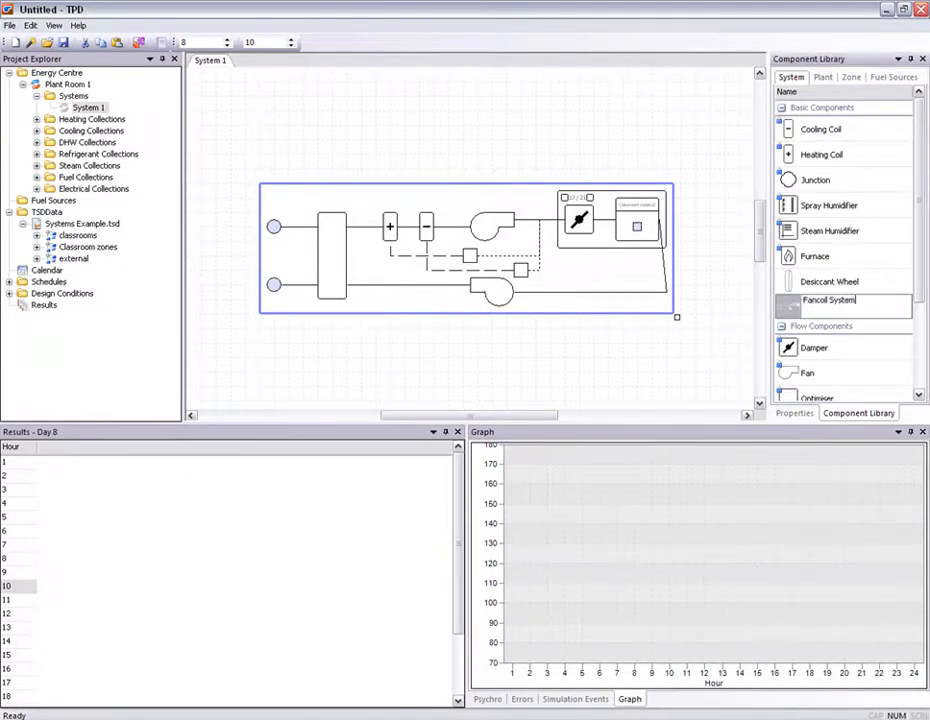
{"action": "left_click", "coordinate": [745, 359]}
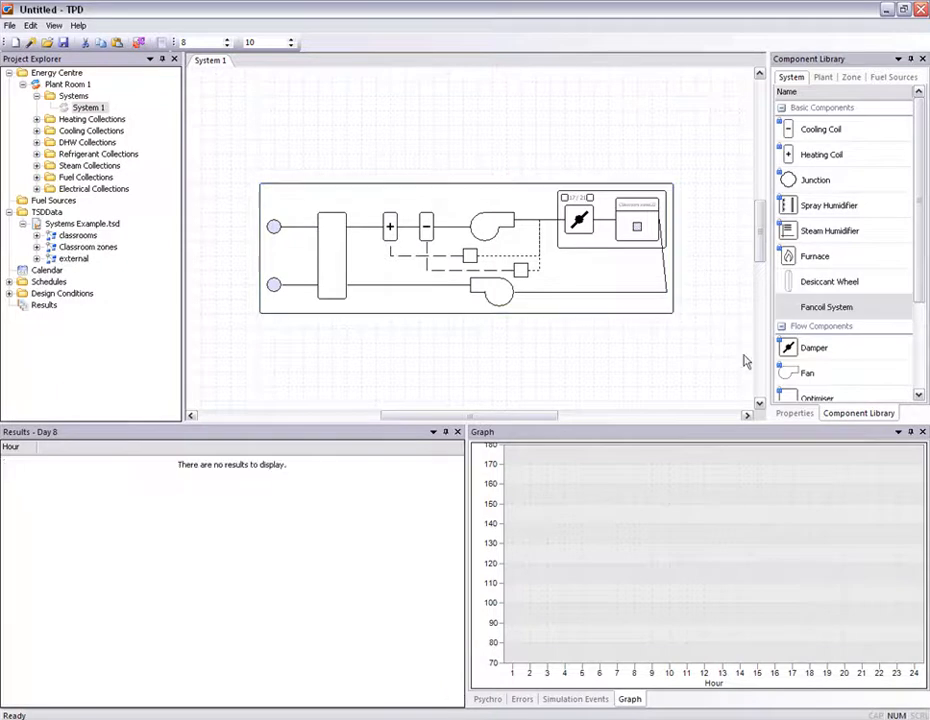
- Delete the grouped system from the canvas and place the Fancoil System library component back onto it
{"action": "left_click", "coordinate": [627, 277]}
{"action": "left_click", "coordinate": [627, 277]}
{"action": "key", "text": "Delete"}
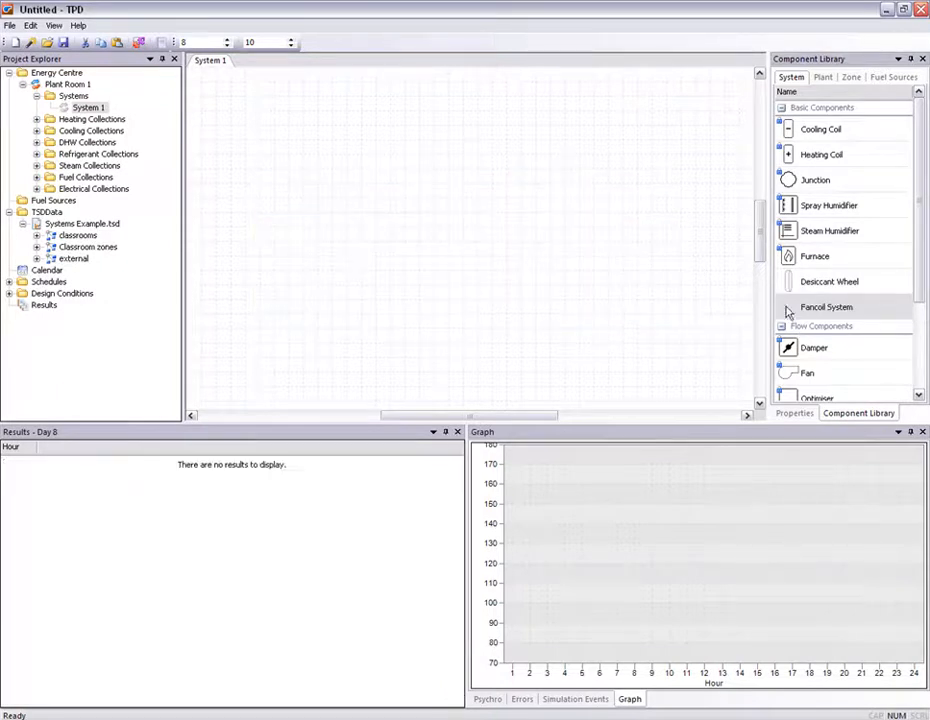
{"action": "left_click_drag", "start_coordinate": [858, 316], "coordinate": [490, 255]}
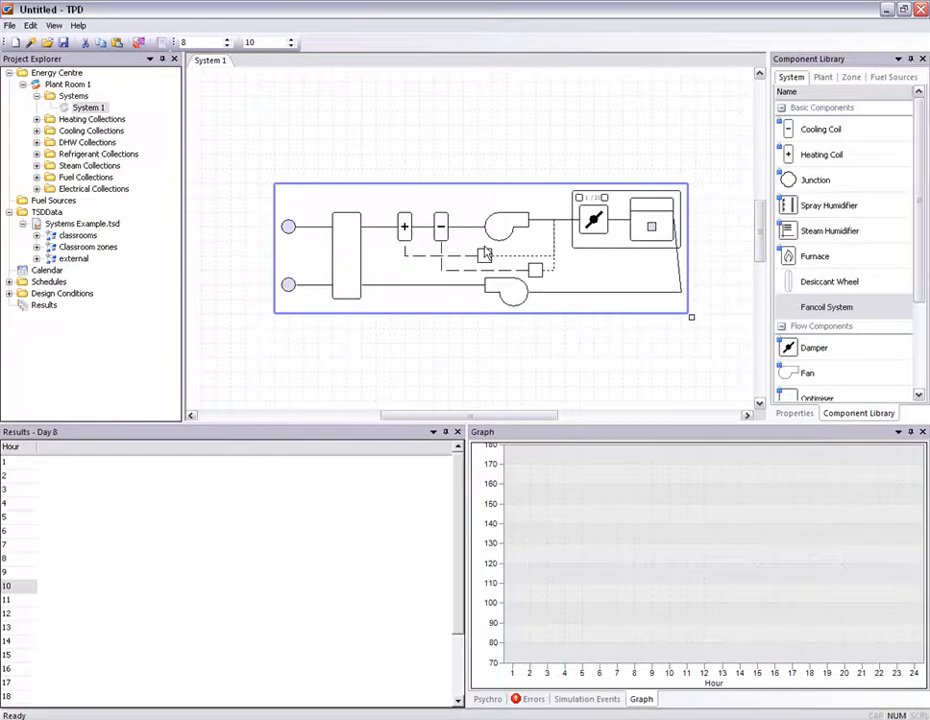
- Start the Systems Project Wizard to create a new project from the Systems Example files
{"action": "right_click", "coordinate": [488, 250]}
{"action": "left_click", "coordinate": [513, 266]}
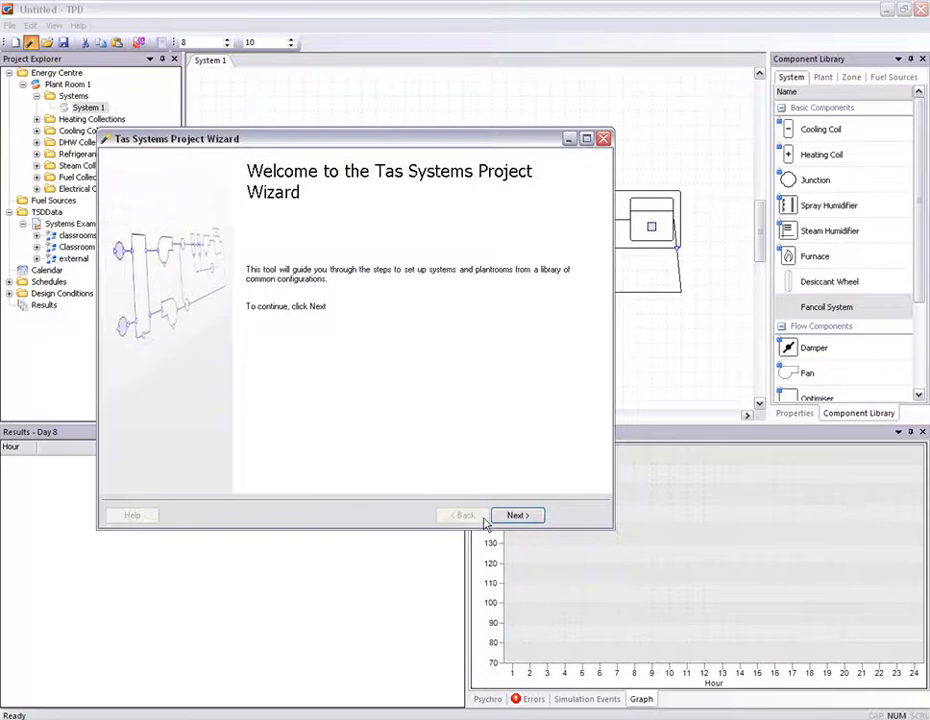
{"action": "left_click", "coordinate": [518, 516]}
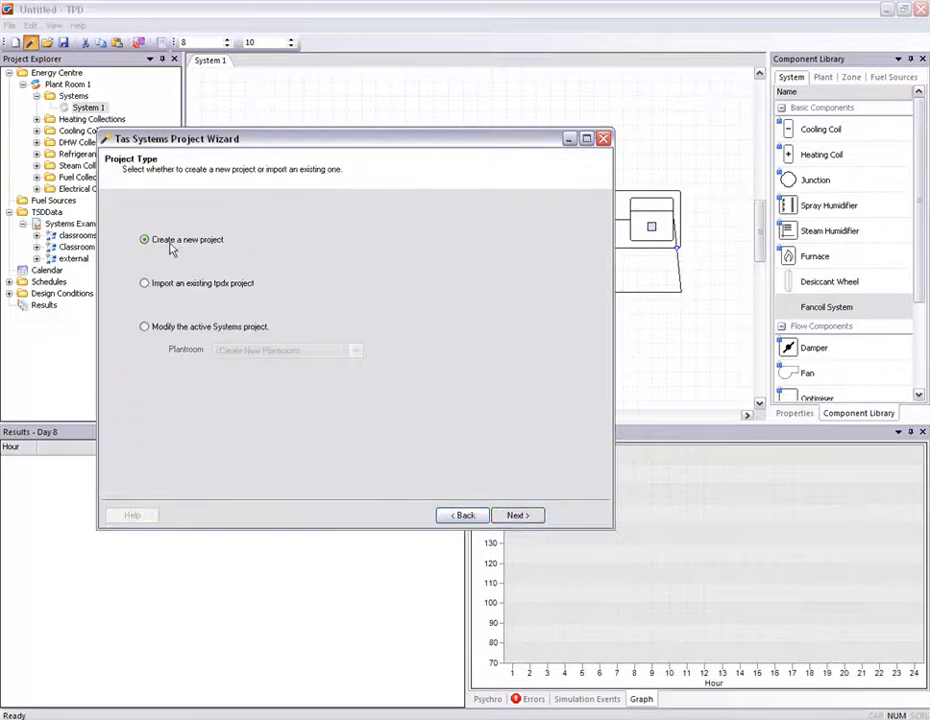
{"action": "left_click", "coordinate": [527, 518]}
{"action": "double_click", "coordinate": [410, 197]}
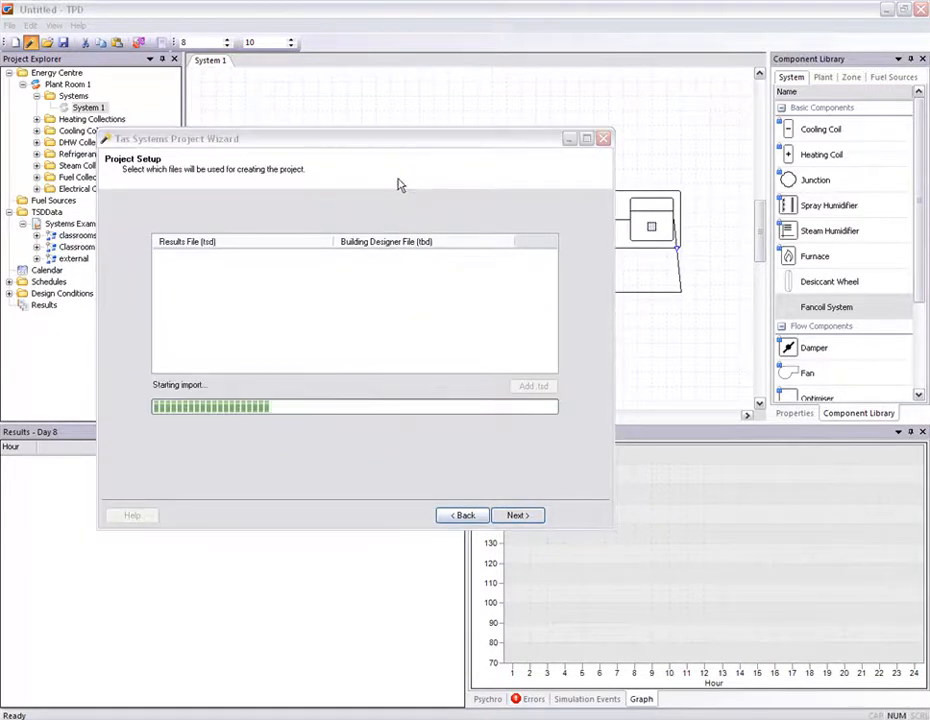
{"action": "left_click", "coordinate": [523, 519]}
- Enlarge the wizard and assign the classrooms zone group to a new system
{"action": "left_click_drag", "start_coordinate": [473, 142], "coordinate": [446, 70]}
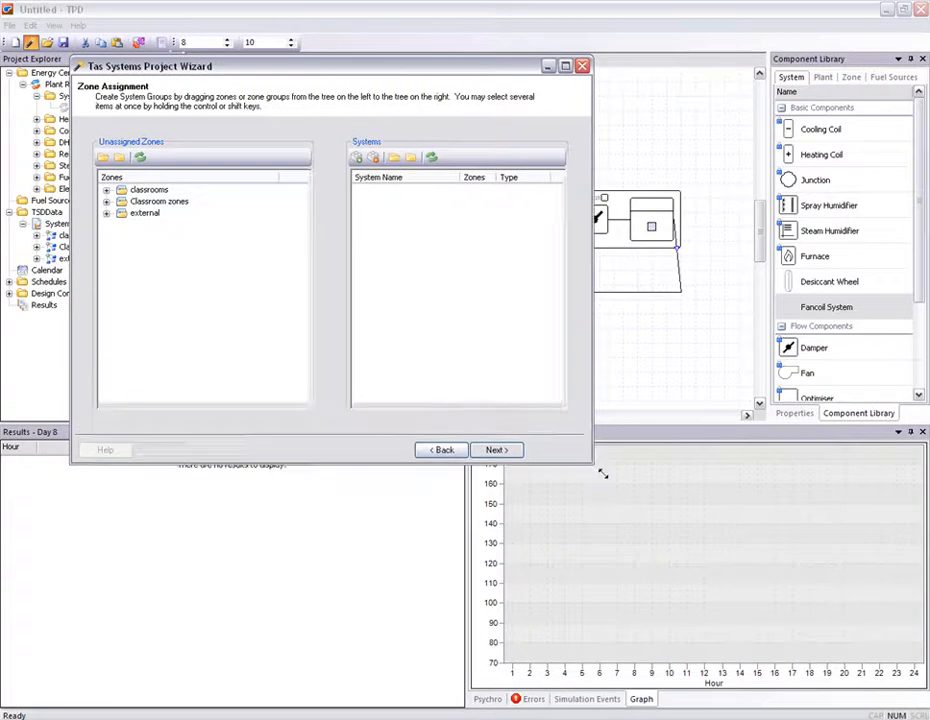
{"action": "left_click_drag", "start_coordinate": [586, 456], "coordinate": [816, 621]}
{"action": "left_click_drag", "start_coordinate": [135, 192], "coordinate": [500, 195]}
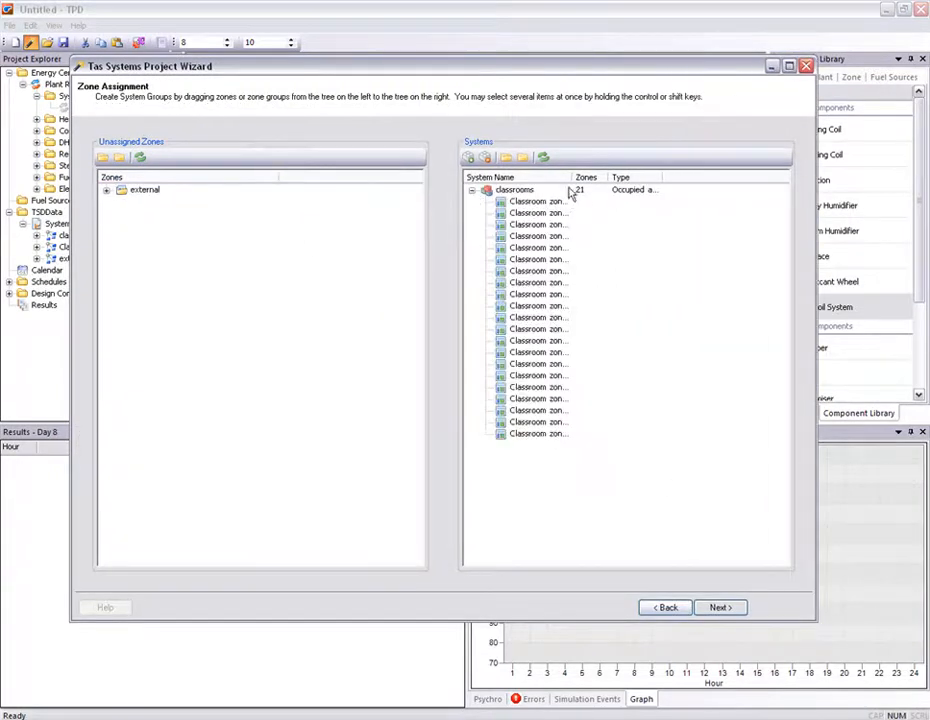
{"action": "left_click_drag", "start_coordinate": [572, 178], "coordinate": [619, 181]}
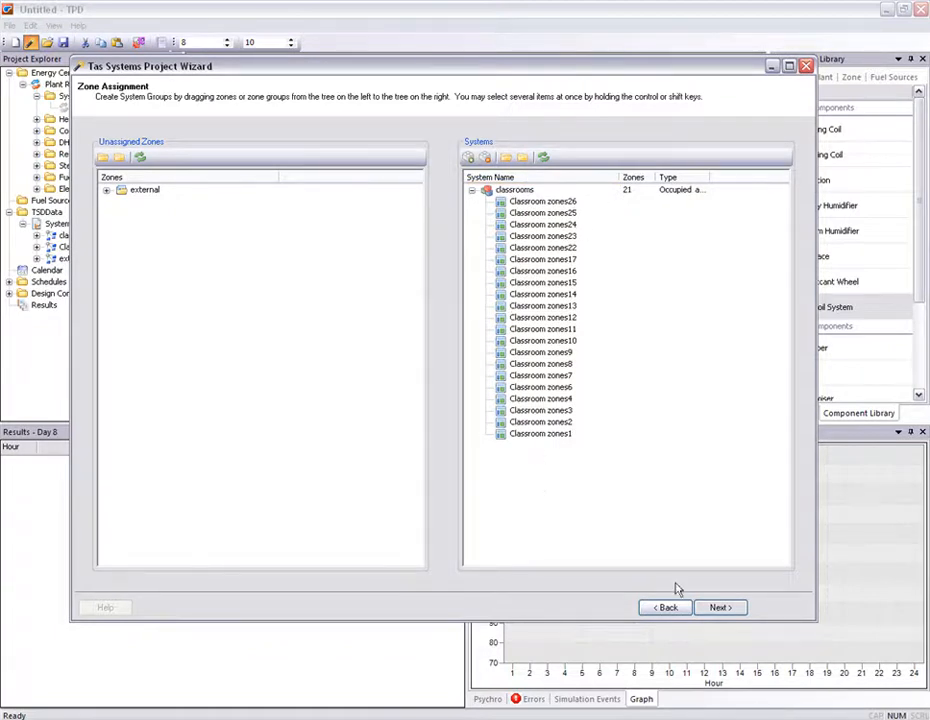
{"action": "left_click", "coordinate": [715, 608]}
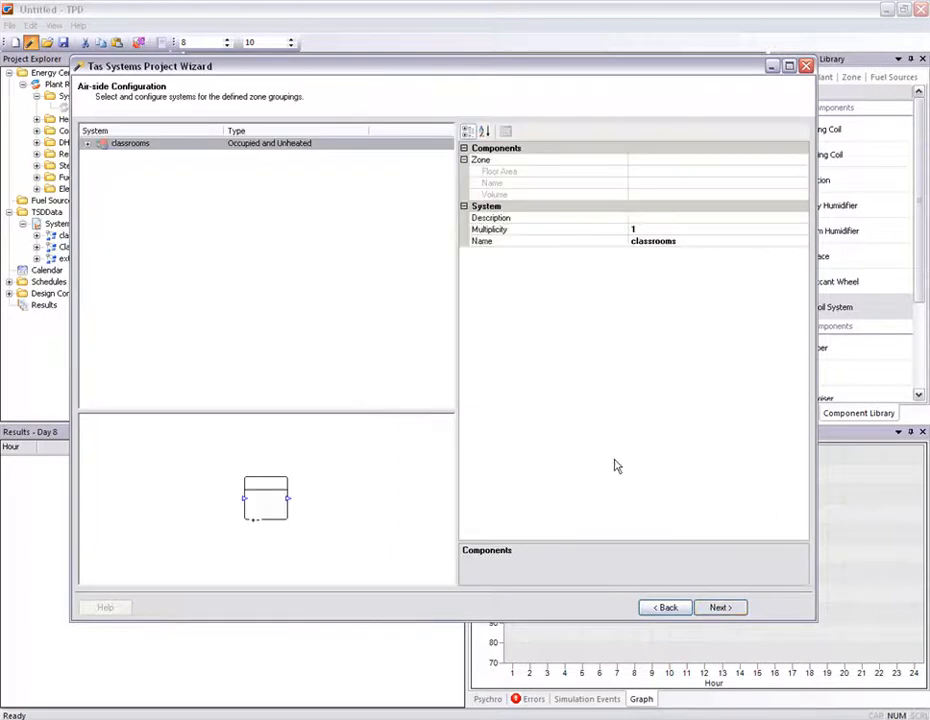
- Set the classrooms system type to CAV (With Reheat) and continue to heating circuits
{"action": "right_click", "coordinate": [255, 148]}
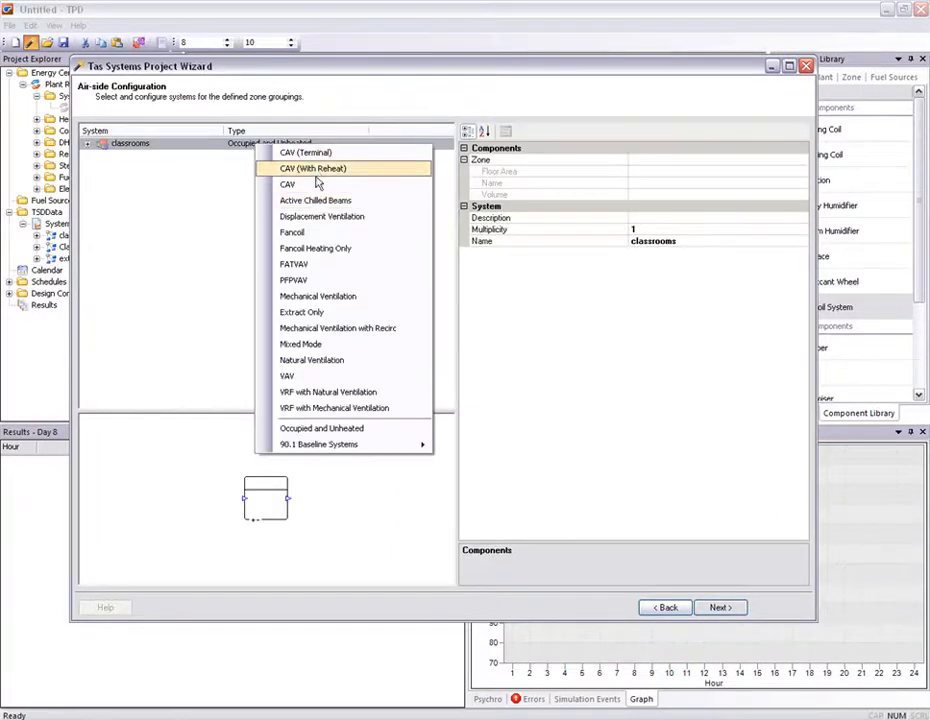
{"action": "left_click", "coordinate": [317, 172]}
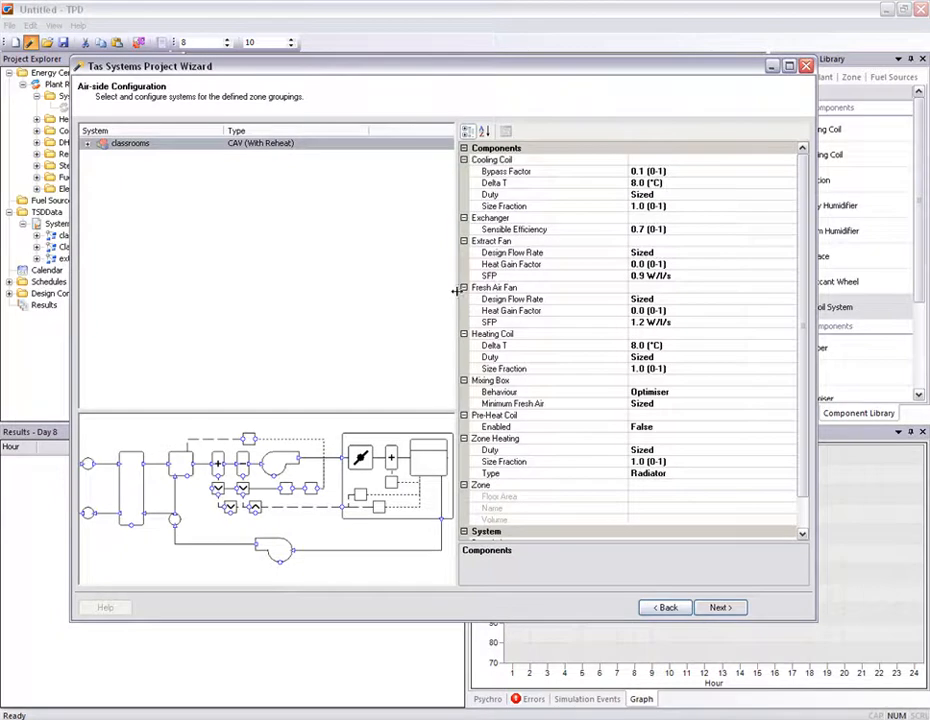
{"action": "left_click_drag", "start_coordinate": [455, 291], "coordinate": [461, 291]}
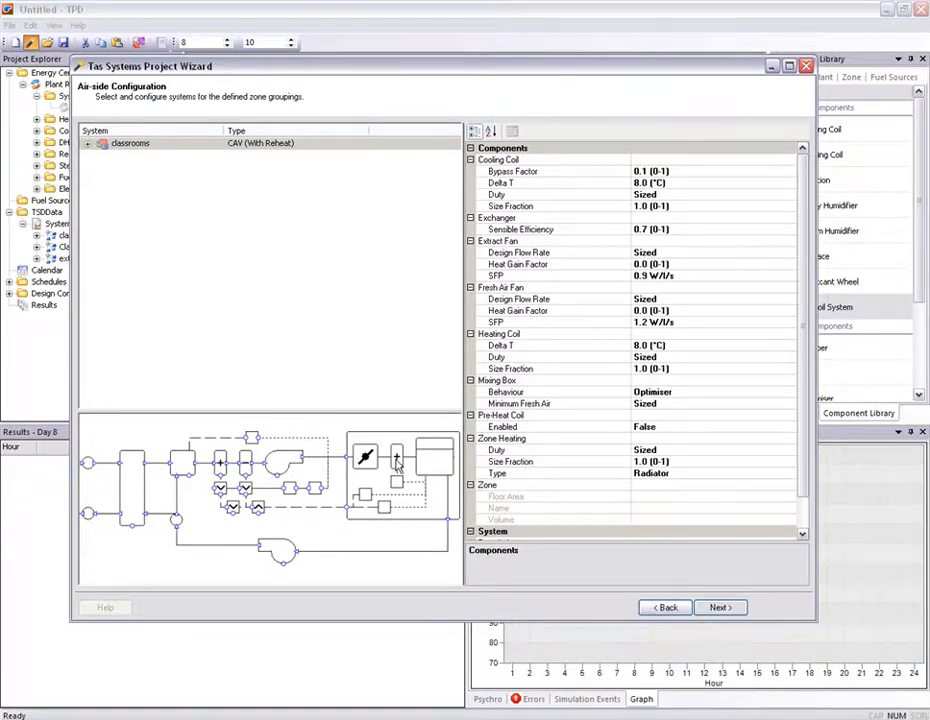
{"action": "left_click", "coordinate": [720, 608]}
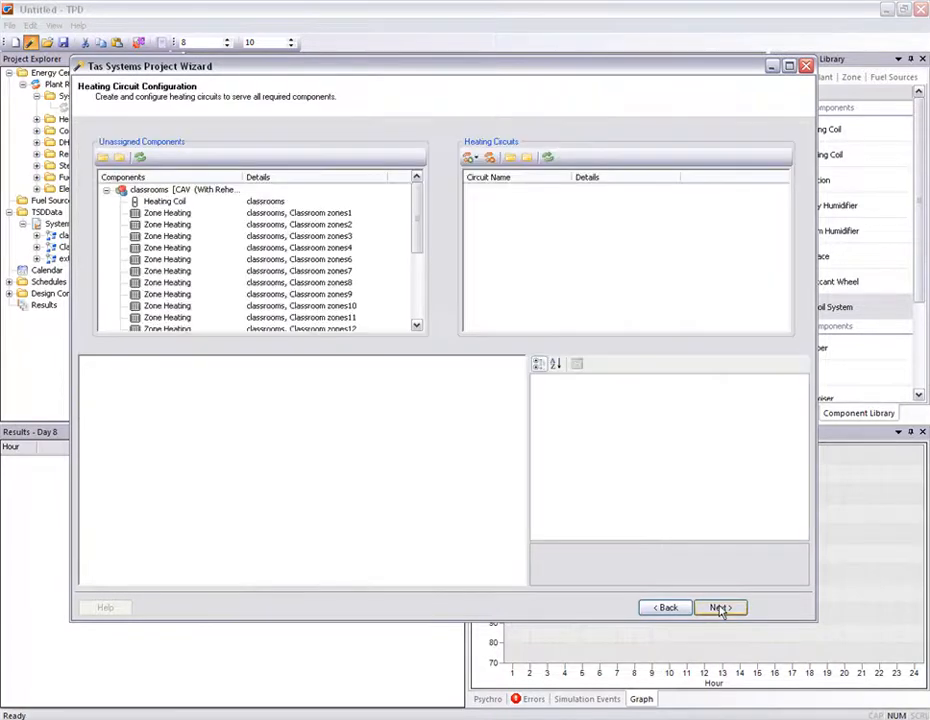
- Assign all heating components to a new heating circuit and set its distribution efficiency to 95%
{"action": "left_click_drag", "start_coordinate": [196, 199], "coordinate": [473, 196]}
{"action": "left_click", "coordinate": [472, 191]}
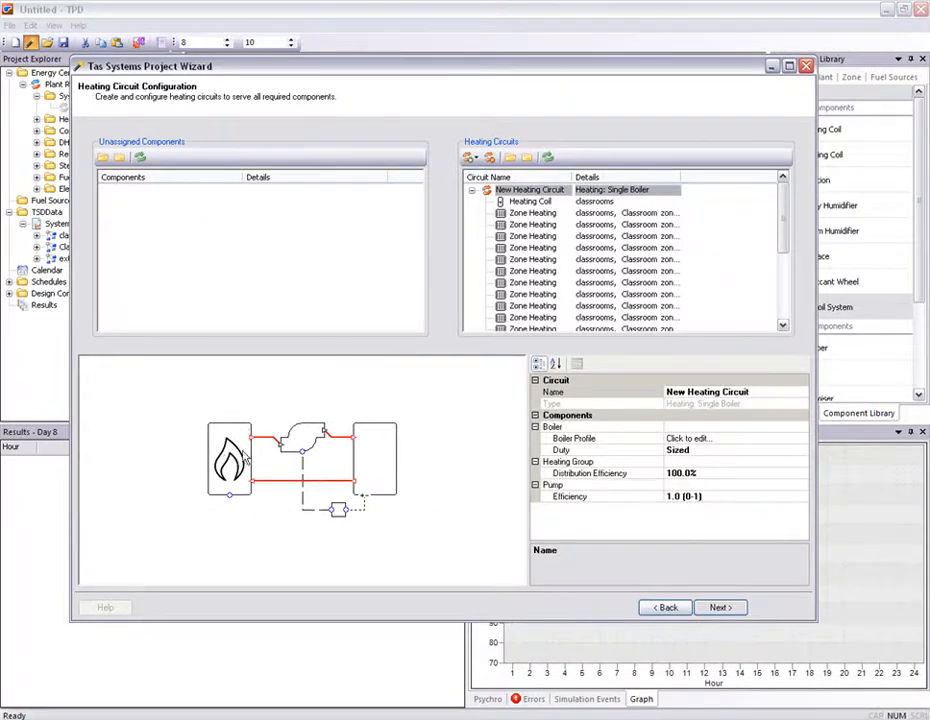
{"action": "left_click", "coordinate": [708, 472]}
{"action": "type", "text": "5"}
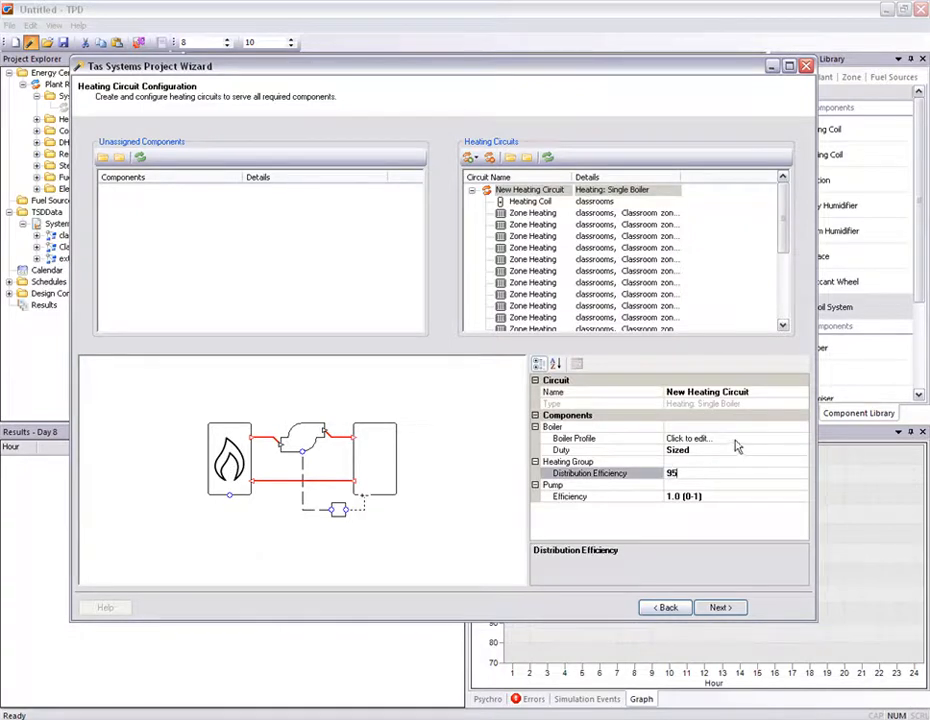
- Open the heating circuit's boiler profile and set the new boiler's fuel source to Natural Gas
{"action": "left_click", "coordinate": [801, 441]}
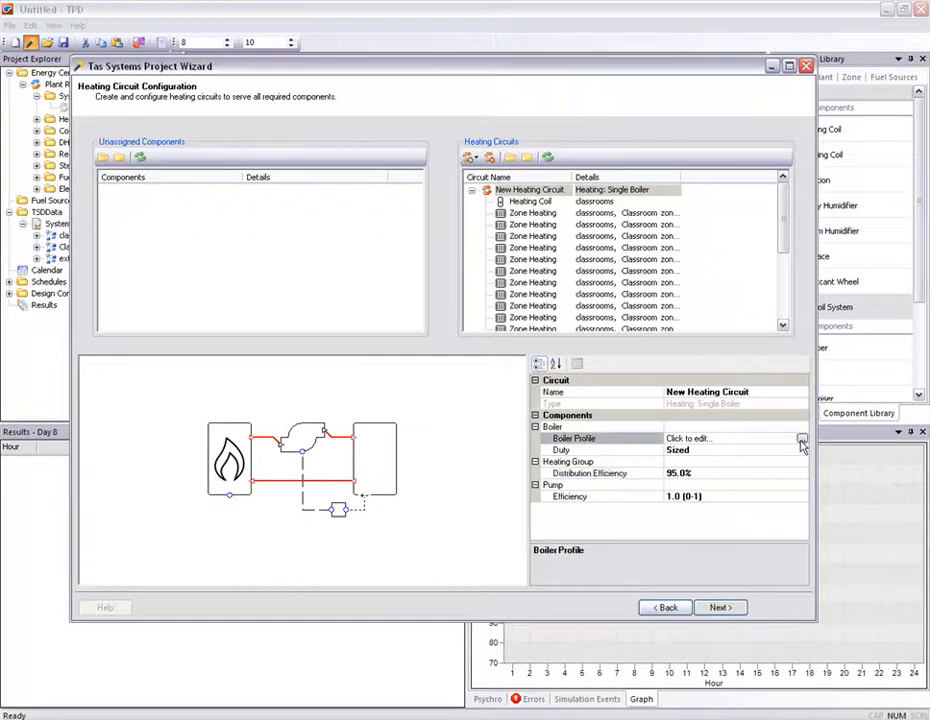
{"action": "left_click", "coordinate": [802, 441]}
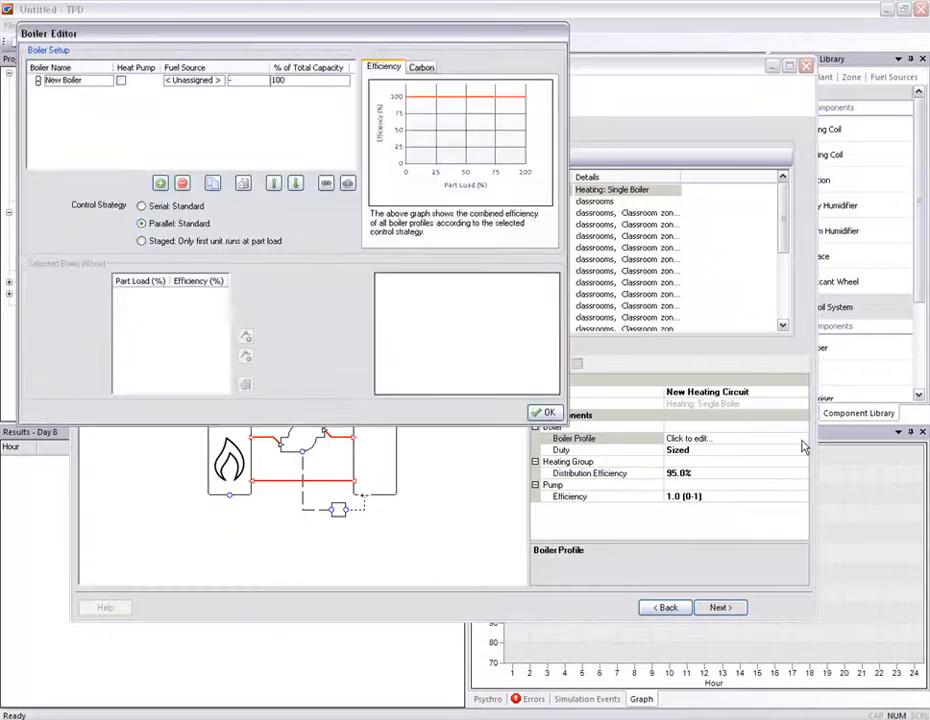
{"action": "left_click", "coordinate": [58, 80]}
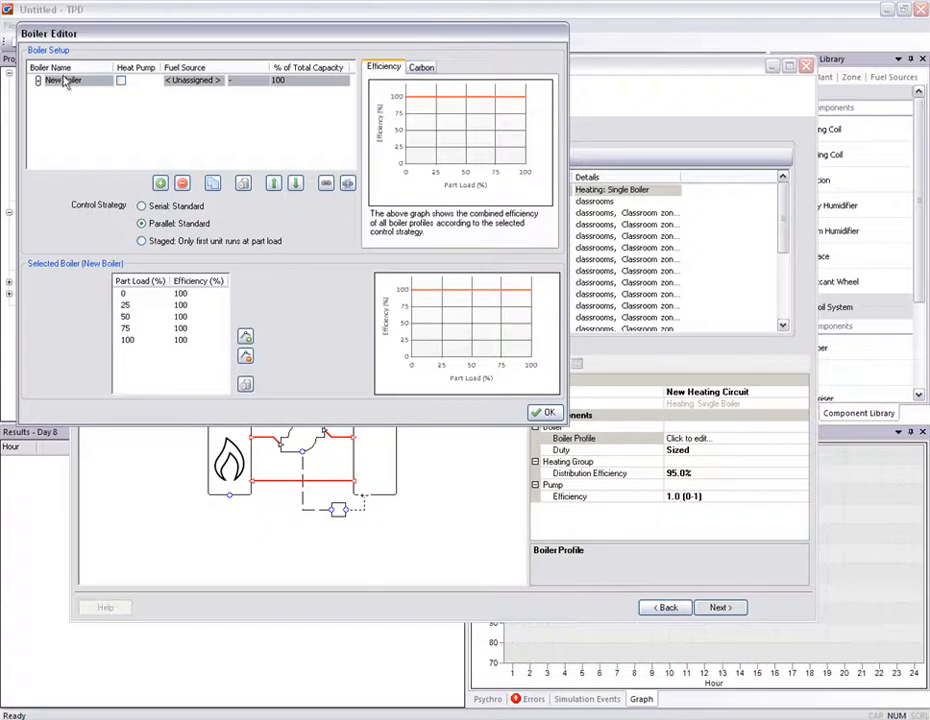
{"action": "left_click", "coordinate": [196, 81]}
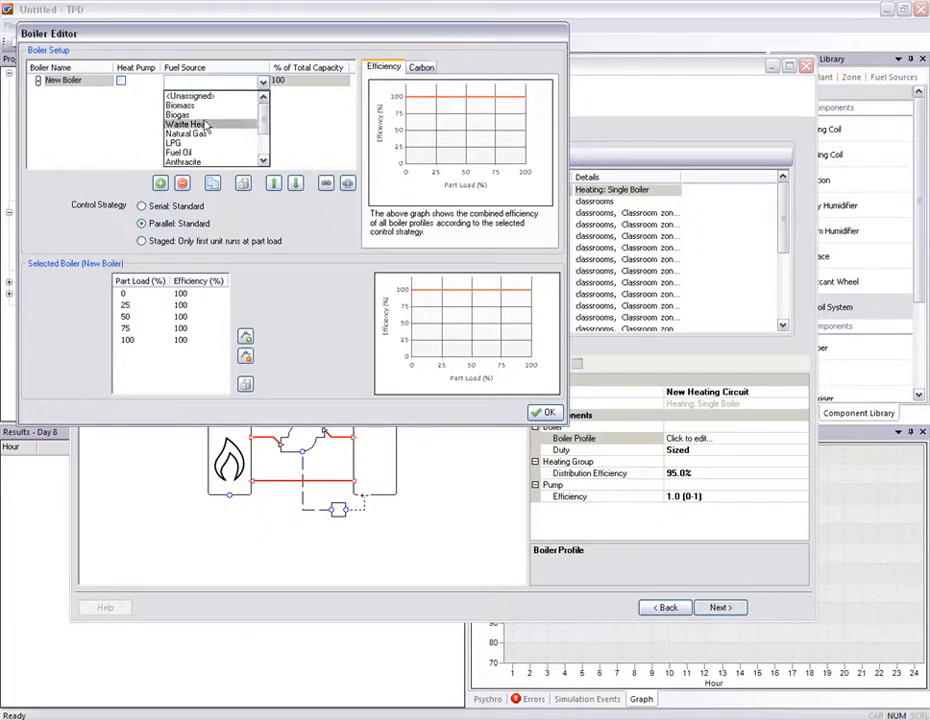
{"action": "left_click", "coordinate": [200, 134]}
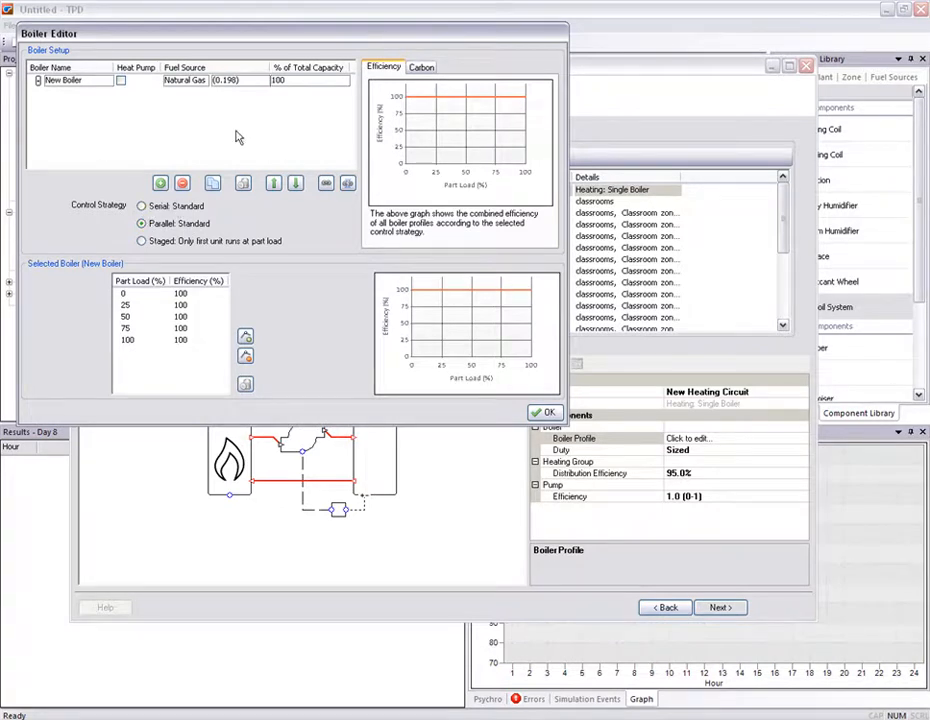
{"action": "left_click", "coordinate": [66, 81]}
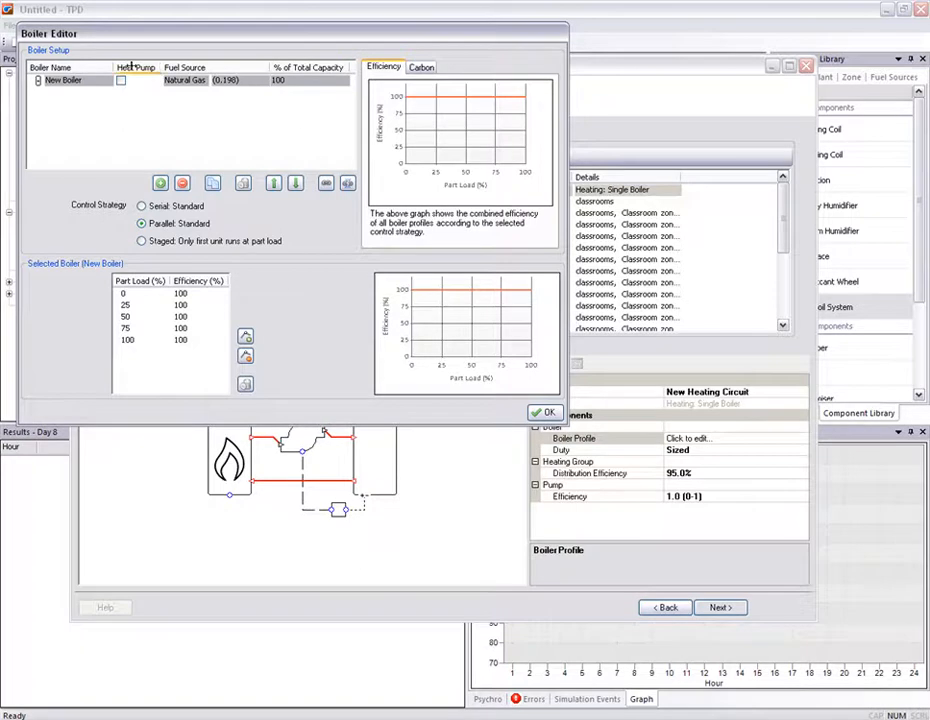
- Remove the 50% and 25% part-load rows from the boiler curve and change the 75% row to 30%
{"action": "left_click", "coordinate": [195, 316]}
{"action": "left_click", "coordinate": [245, 356]}
{"action": "left_click", "coordinate": [193, 304]}
{"action": "left_click", "coordinate": [245, 356]}
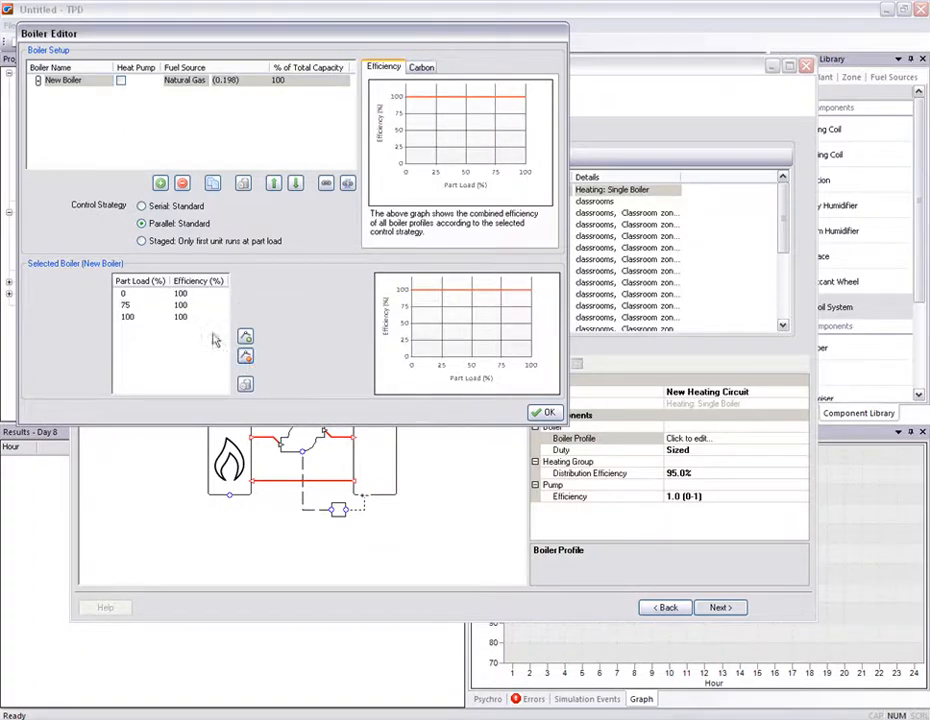
{"action": "left_click", "coordinate": [135, 304]}
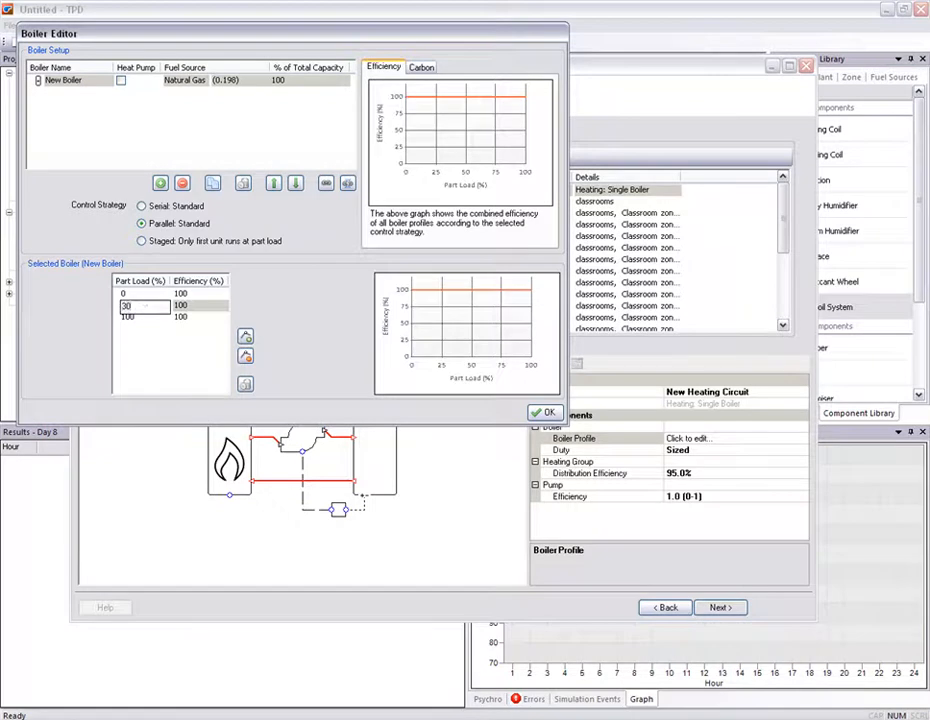
- Set boiler efficiencies to 95% at 0% and 30% part load and 90% at 100%, then close the editor
{"action": "left_click", "coordinate": [188, 294]}
{"action": "type", "text": "95"}
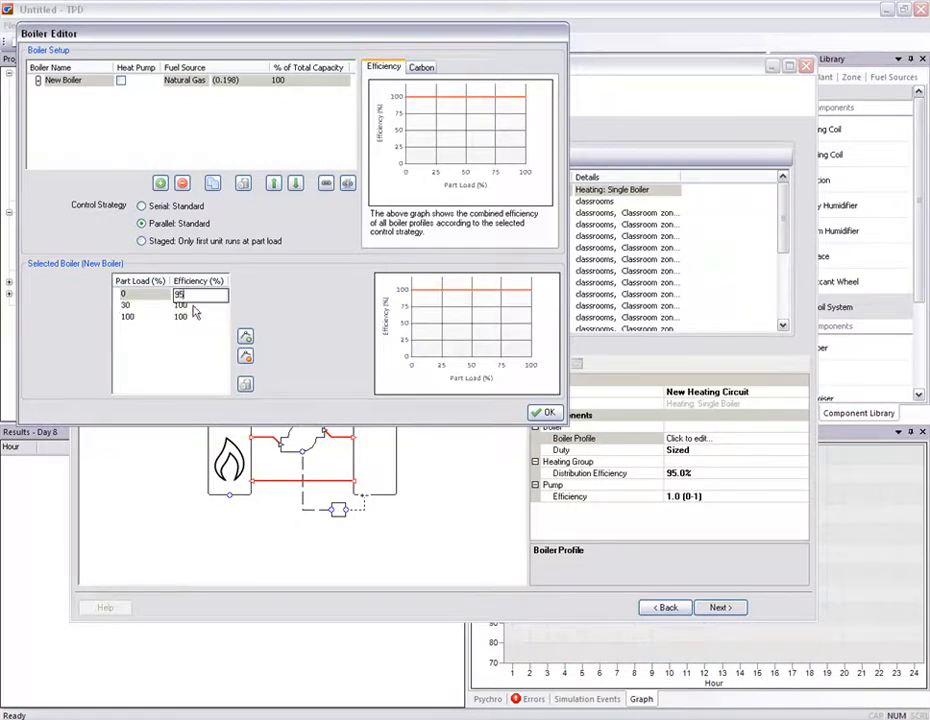
{"action": "left_click", "coordinate": [192, 305]}
{"action": "type", "text": "90"}
{"action": "left_click", "coordinate": [193, 317]}
{"action": "type", "text": "90"}
{"action": "left_click", "coordinate": [193, 346]}
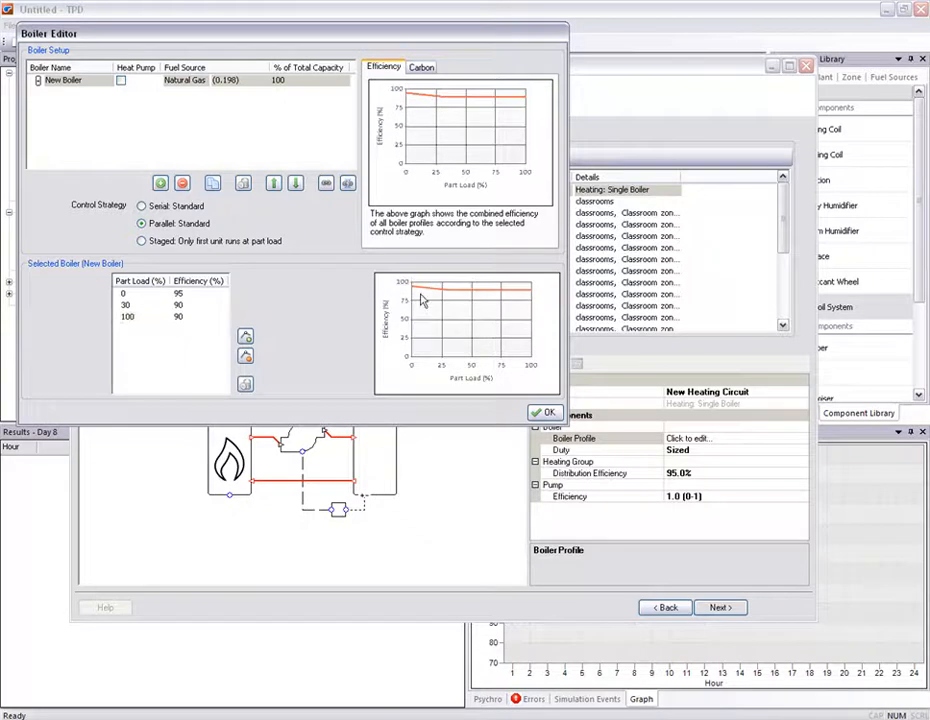
{"action": "left_click", "coordinate": [180, 305]}
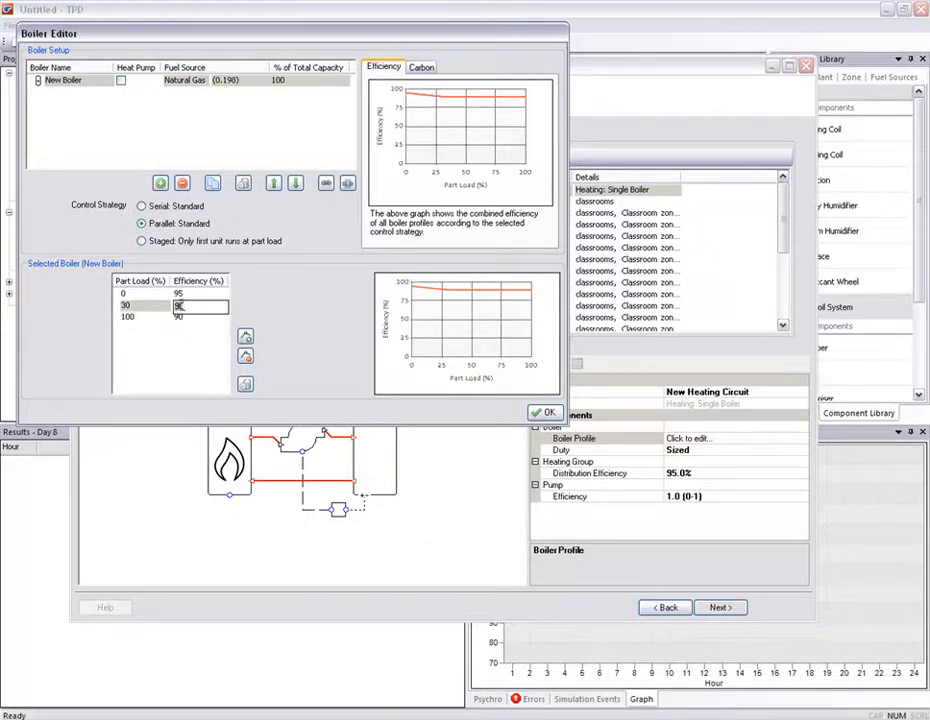
{"action": "left_click", "coordinate": [192, 343]}
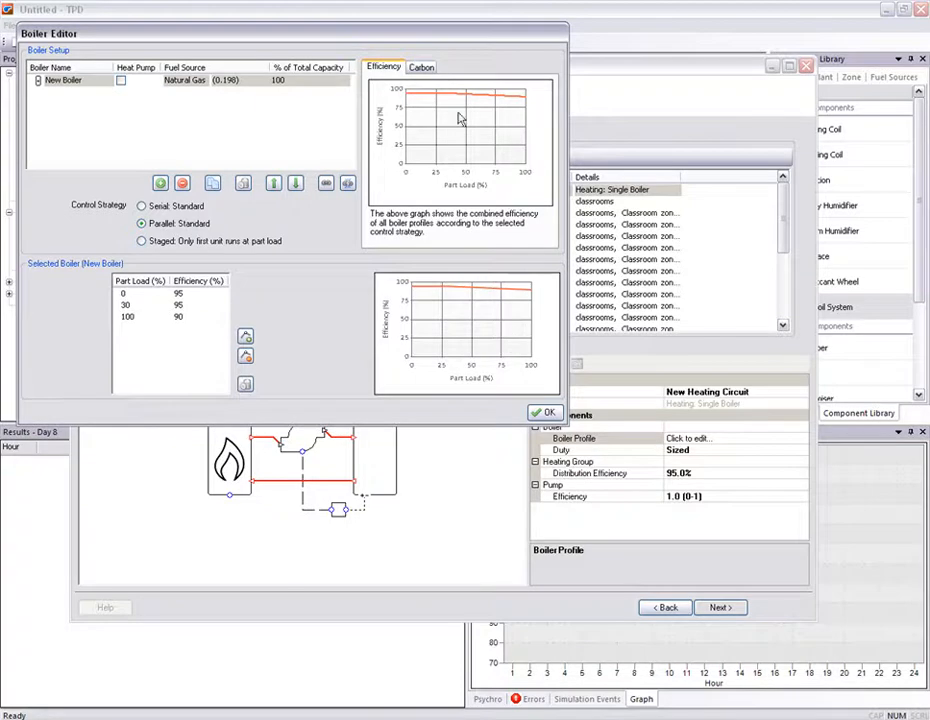
{"action": "left_click", "coordinate": [424, 70]}
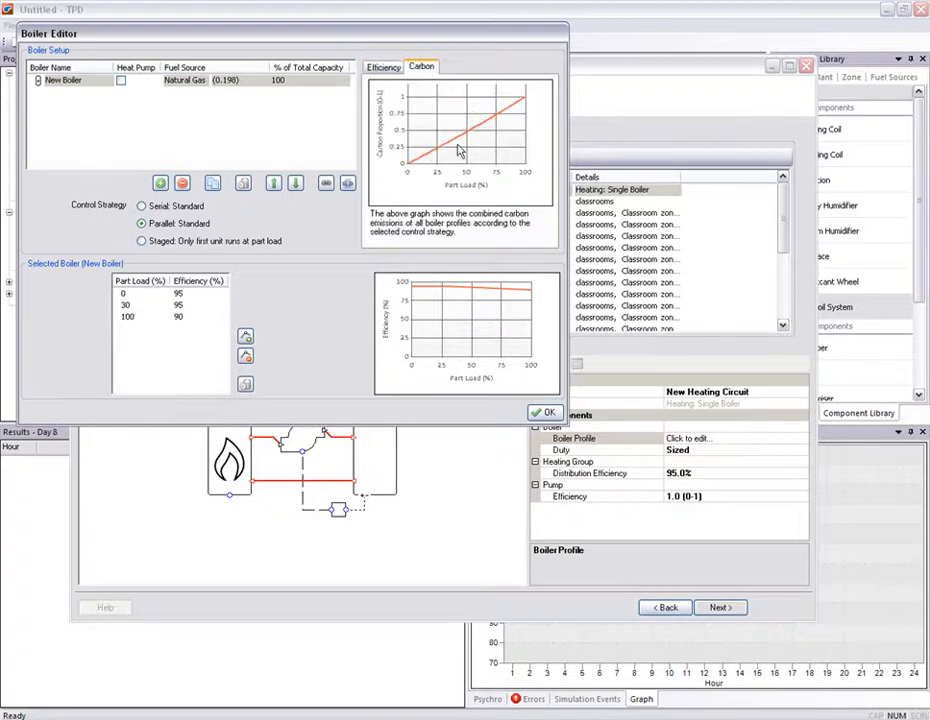
{"action": "left_click", "coordinate": [543, 412]}
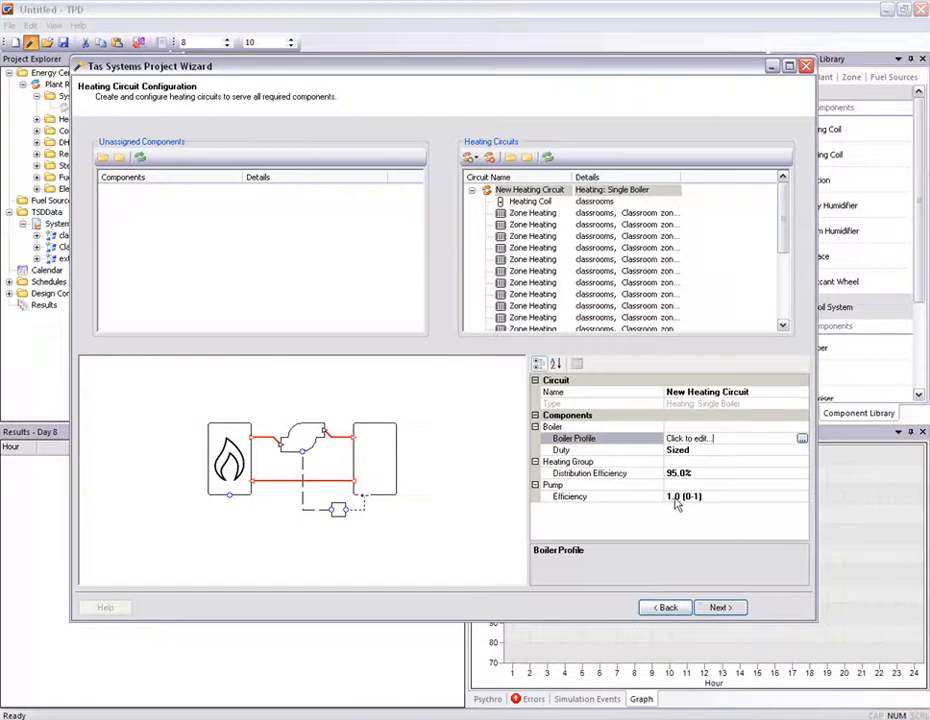
- Continue to cooling circuits, assign the classrooms cooling coil to a new cooling circuit, and set its distribution efficiency to 80%
{"action": "left_click", "coordinate": [718, 607]}
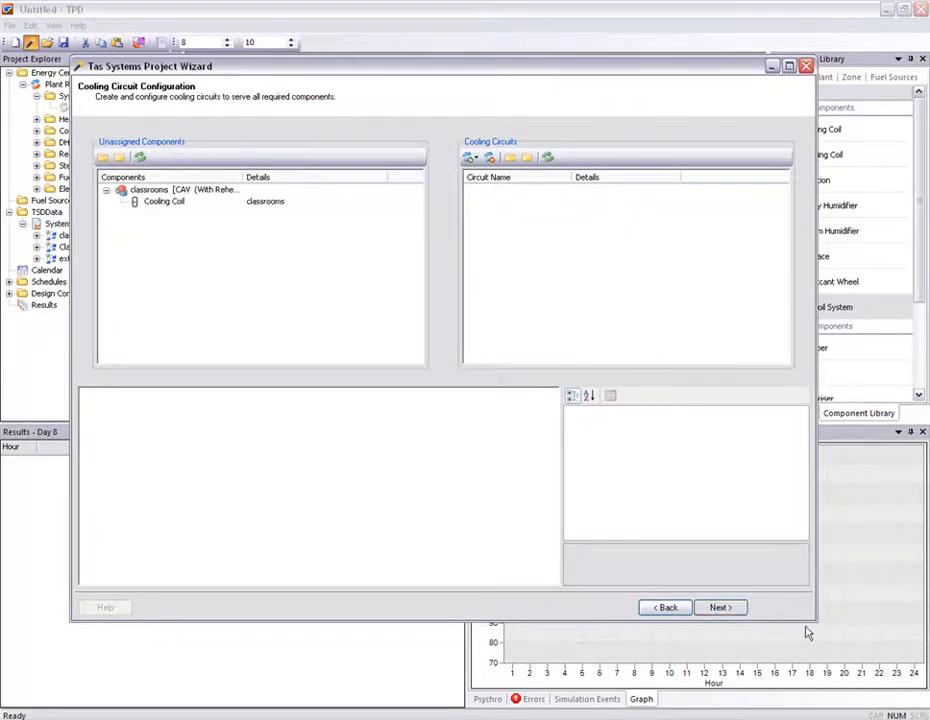
{"action": "left_click_drag", "start_coordinate": [820, 627], "coordinate": [876, 663]}
{"action": "left_click_drag", "start_coordinate": [176, 208], "coordinate": [633, 218]}
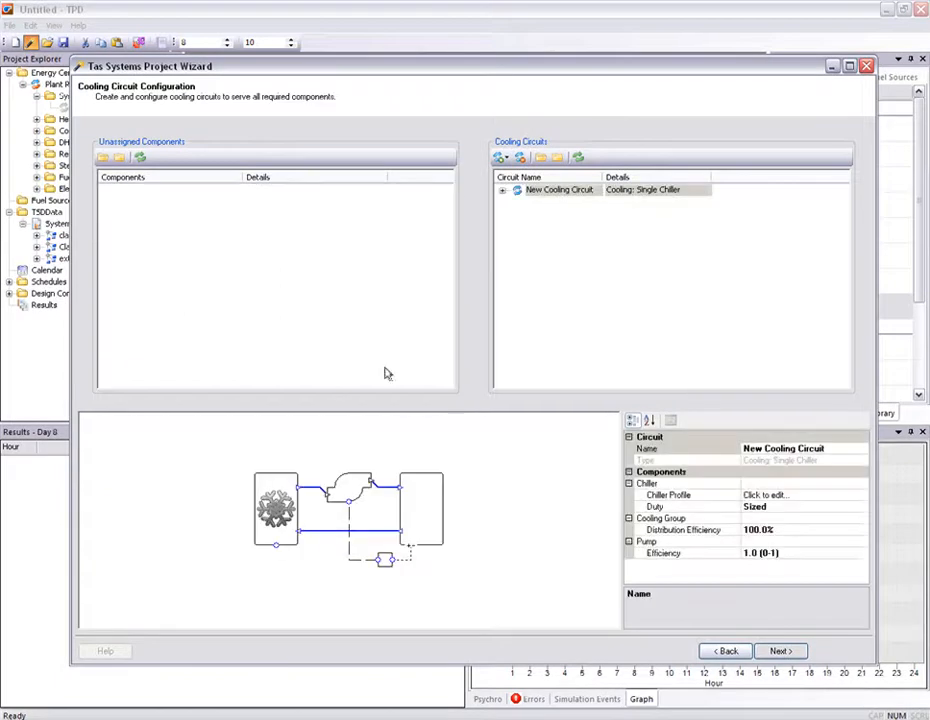
{"action": "left_click", "coordinate": [779, 529]}
{"action": "type", "text": "80"}
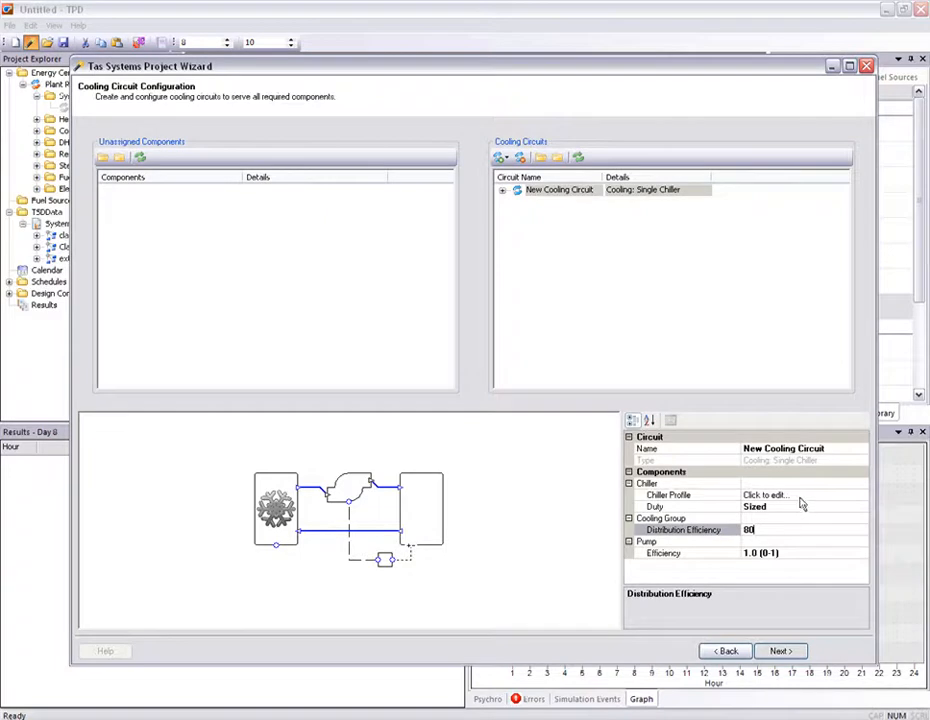
- Open the chiller profile and set the chiller's fuel source to Grid Supplied Electricity
{"action": "left_click", "coordinate": [865, 497]}
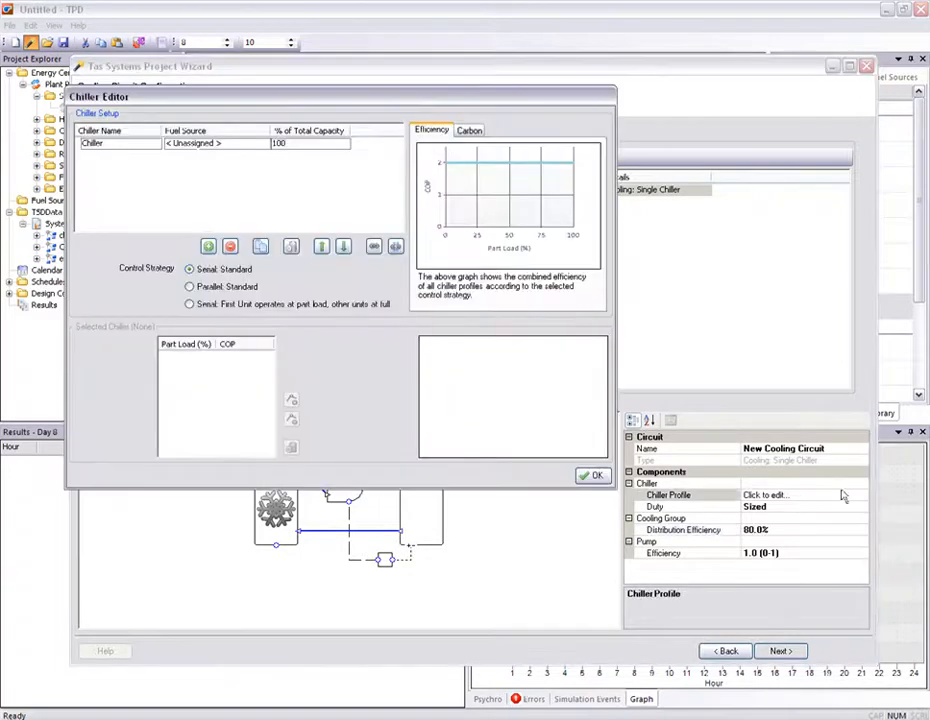
{"action": "left_click", "coordinate": [127, 143]}
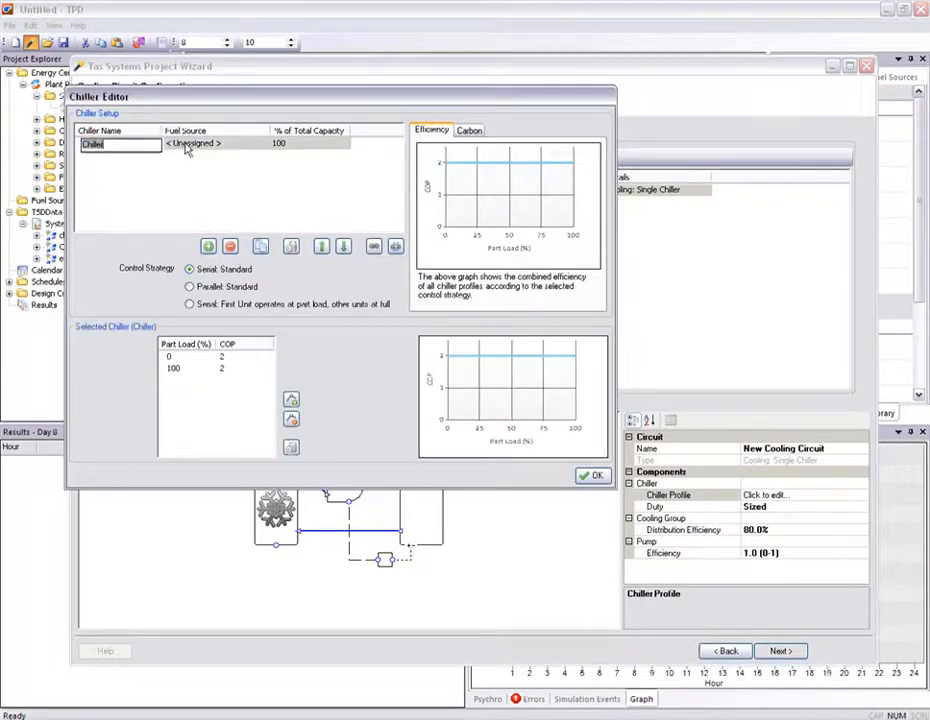
{"action": "left_click", "coordinate": [262, 144]}
{"action": "scroll", "coordinate": [268, 188], "scroll_direction": "down", "scroll_amount": 2}
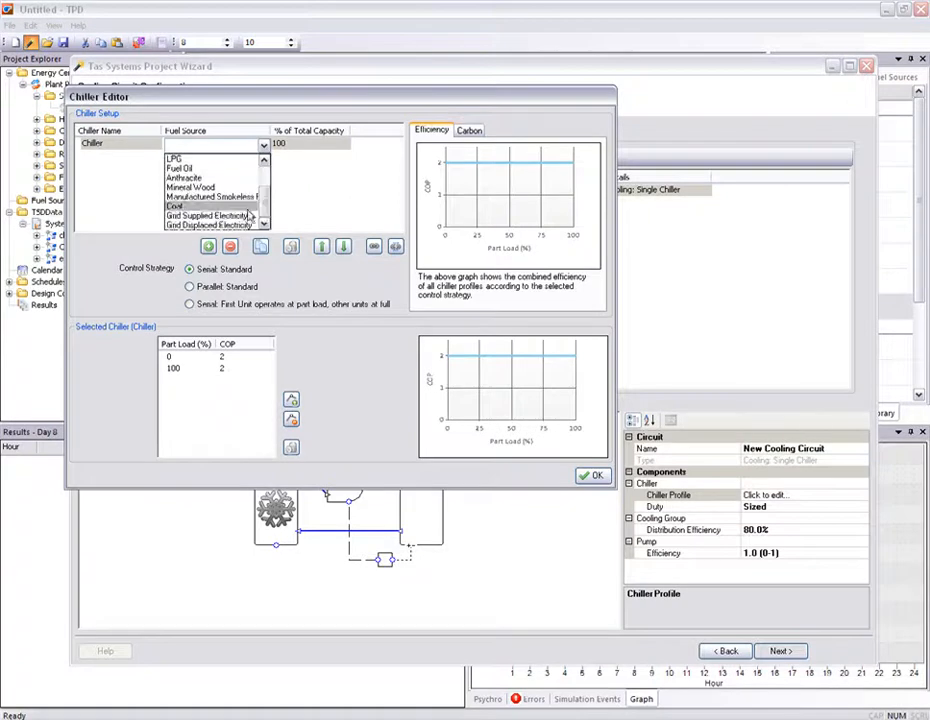
{"action": "left_click", "coordinate": [211, 217]}
- Set the chiller COP to 4.5 at both 0% and 100% part load and close the editor
{"action": "left_click", "coordinate": [233, 359]}
{"action": "type", "text": "4.5"}
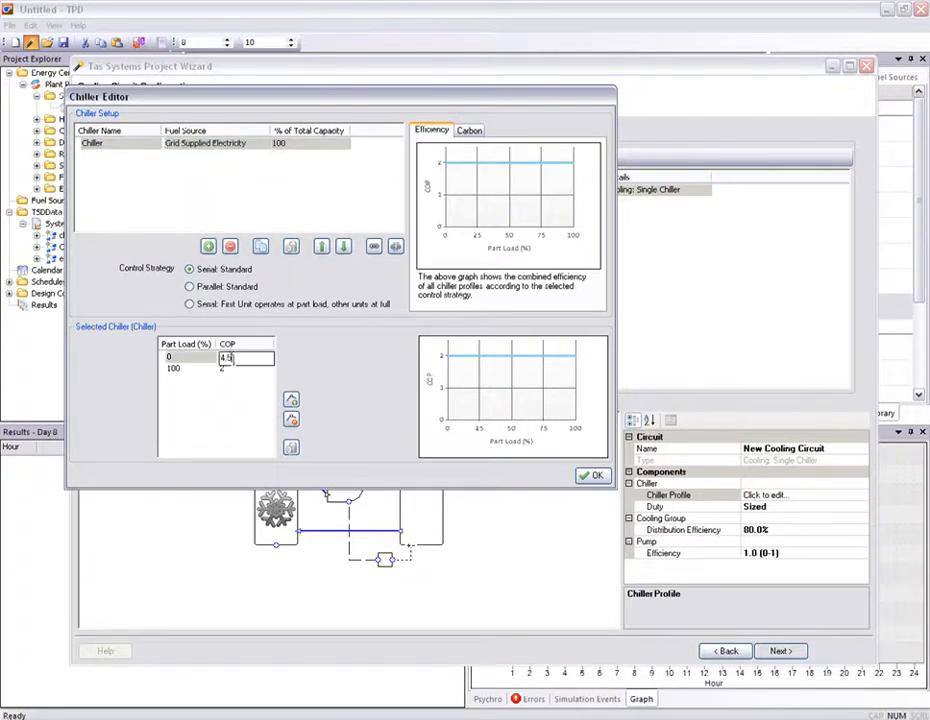
{"action": "left_click", "coordinate": [233, 369]}
{"action": "type", "text": "4.5"}
{"action": "key", "text": "Return"}
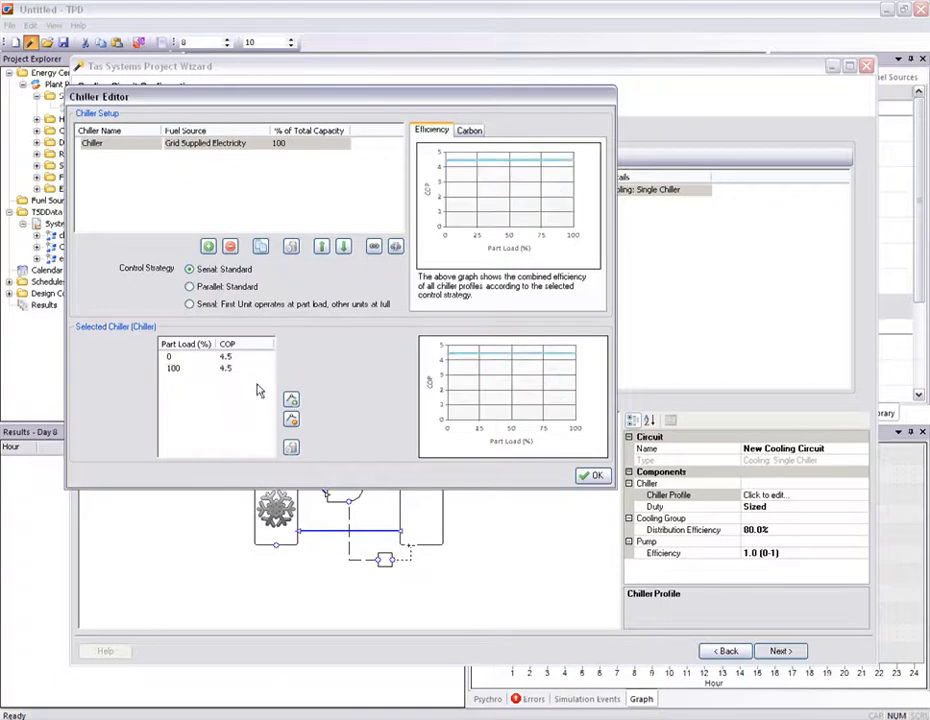
{"action": "left_click", "coordinate": [590, 475]}
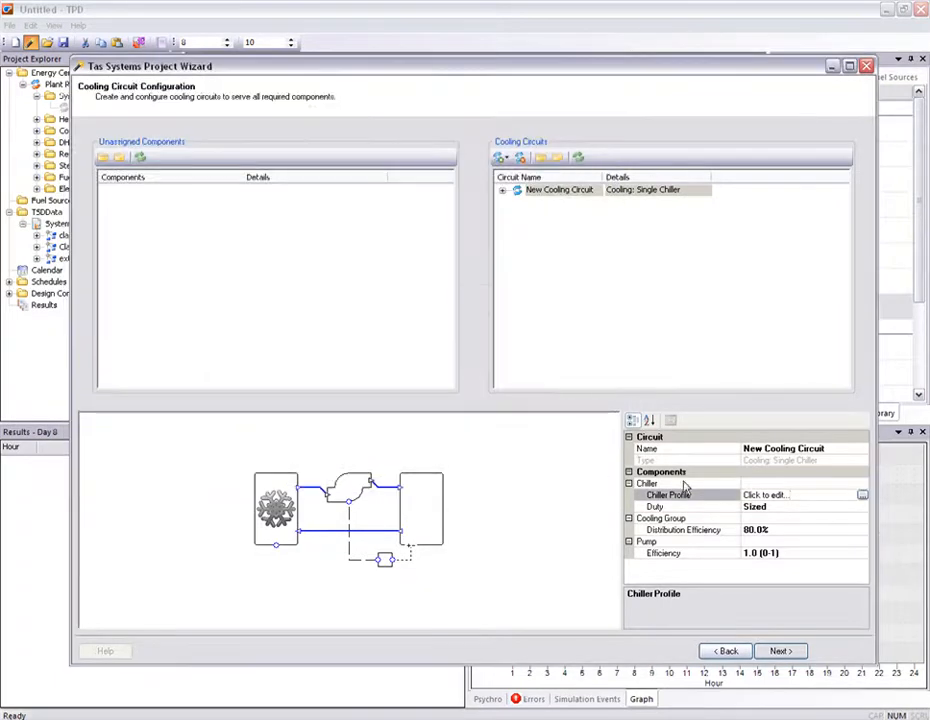
- Continue to DHW circuits and assign the classrooms zones to a new DHW circuit
{"action": "left_click", "coordinate": [776, 650]}
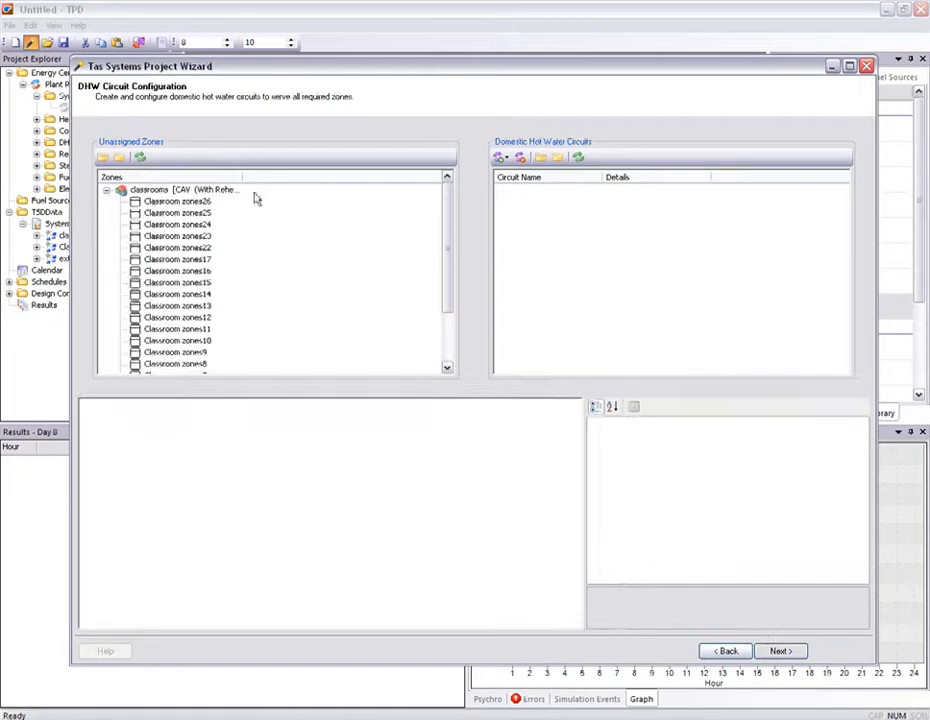
{"action": "left_click_drag", "start_coordinate": [128, 195], "coordinate": [650, 210]}
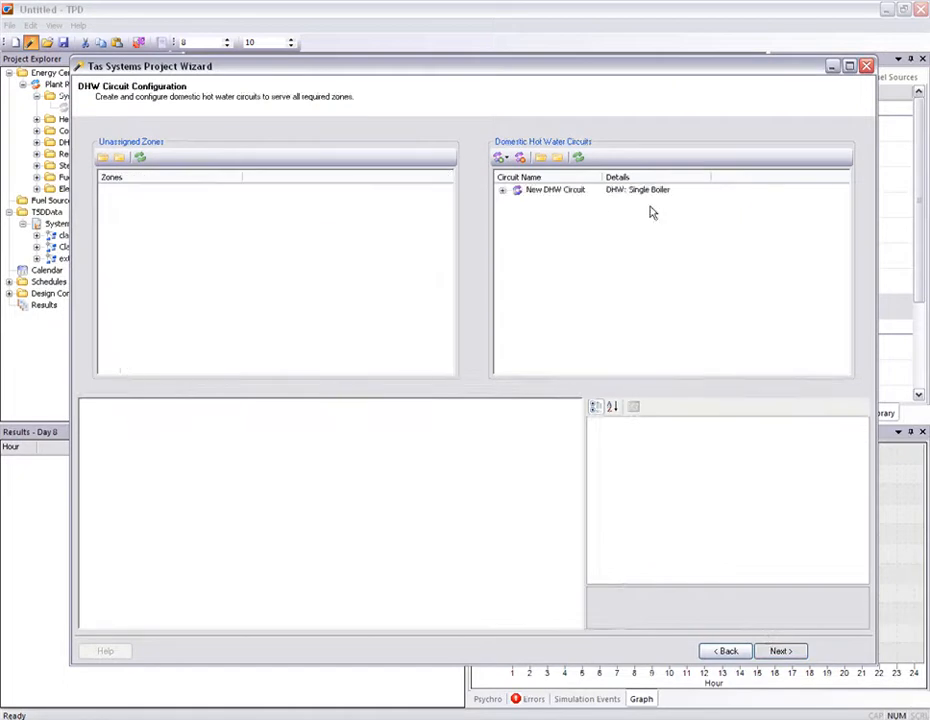
{"action": "left_click", "coordinate": [531, 191]}
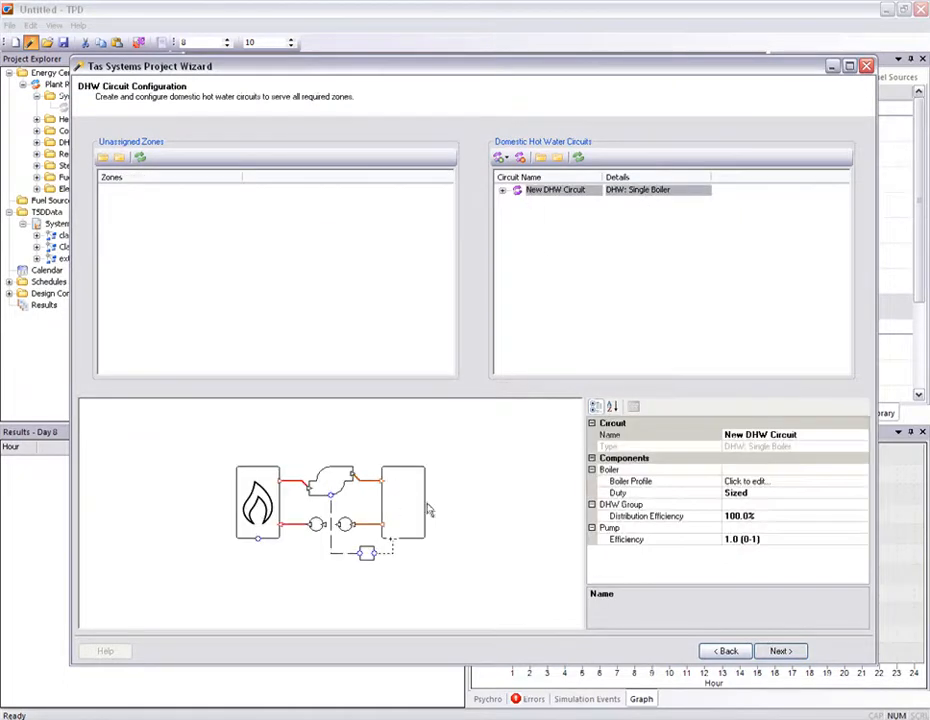
- Open the DHW circuit's boiler profile and set the boiler's fuel source to Grid Supplied Electricity
{"action": "left_click", "coordinate": [863, 484]}
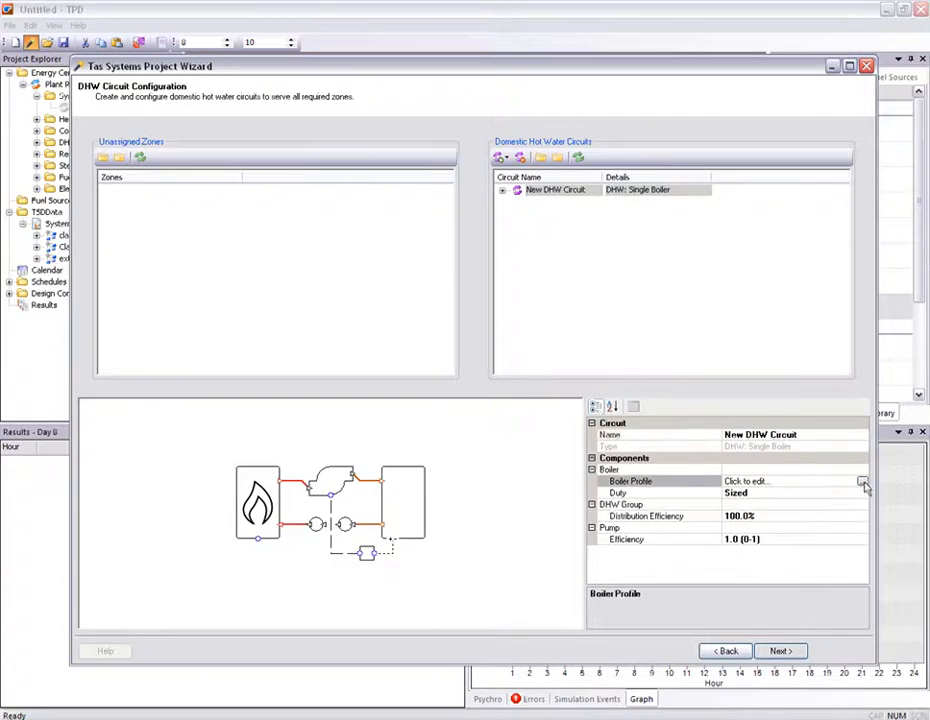
{"action": "left_click", "coordinate": [862, 482]}
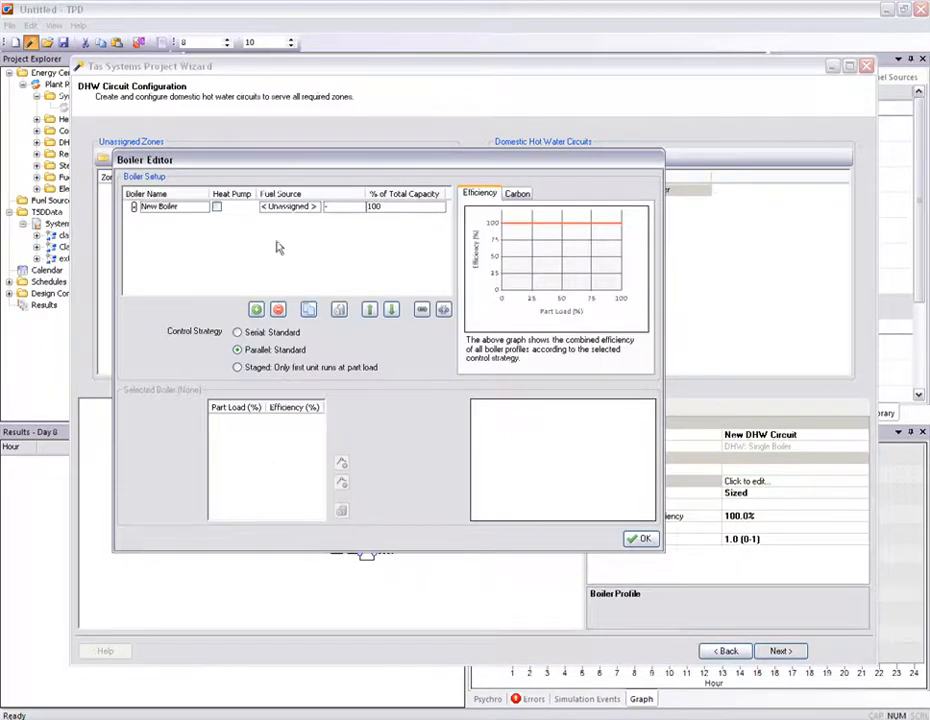
{"action": "left_click", "coordinate": [203, 208]}
{"action": "left_click_drag", "start_coordinate": [360, 251], "coordinate": [360, 276]}
{"action": "left_click", "coordinate": [325, 285]}
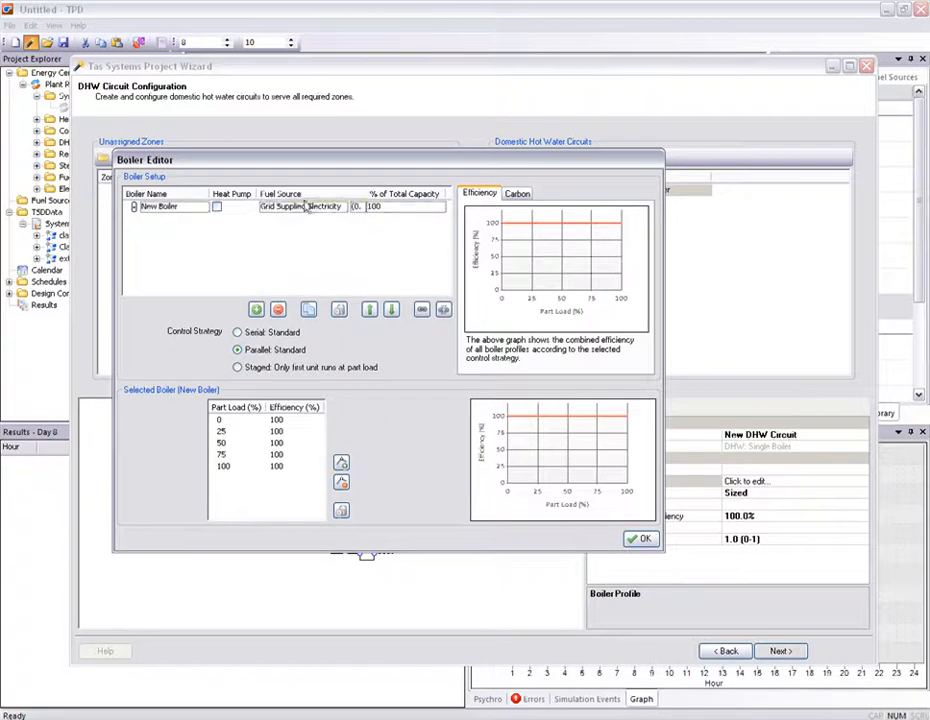
{"action": "left_click", "coordinate": [640, 539]}
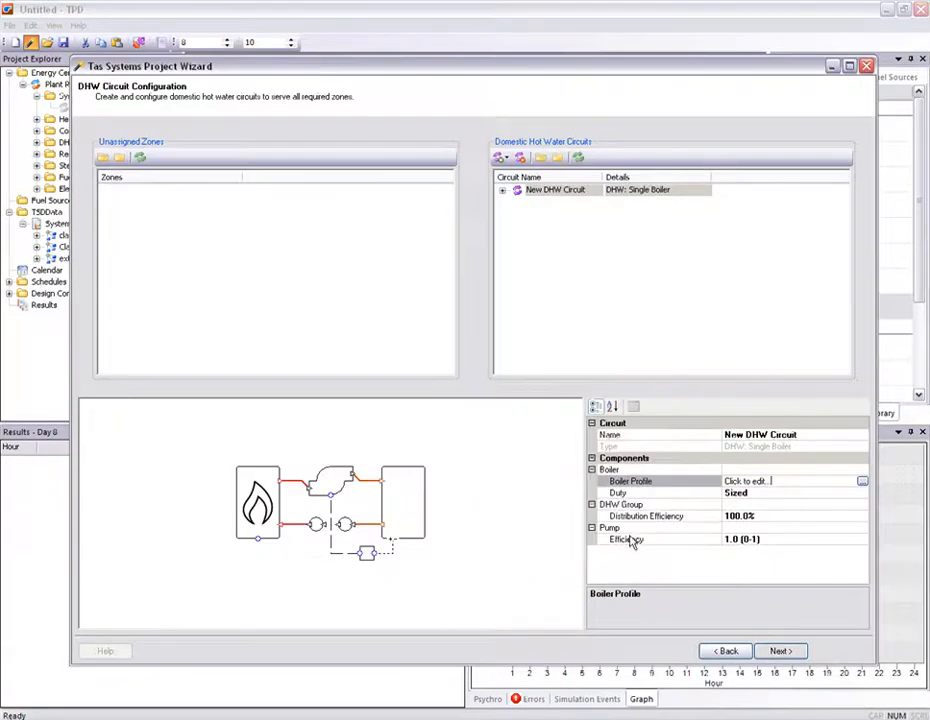
- Continue to renewables, add a new PV panel, and assign the Classroom zones17 eligible surfaces to it
{"action": "left_click", "coordinate": [786, 654]}
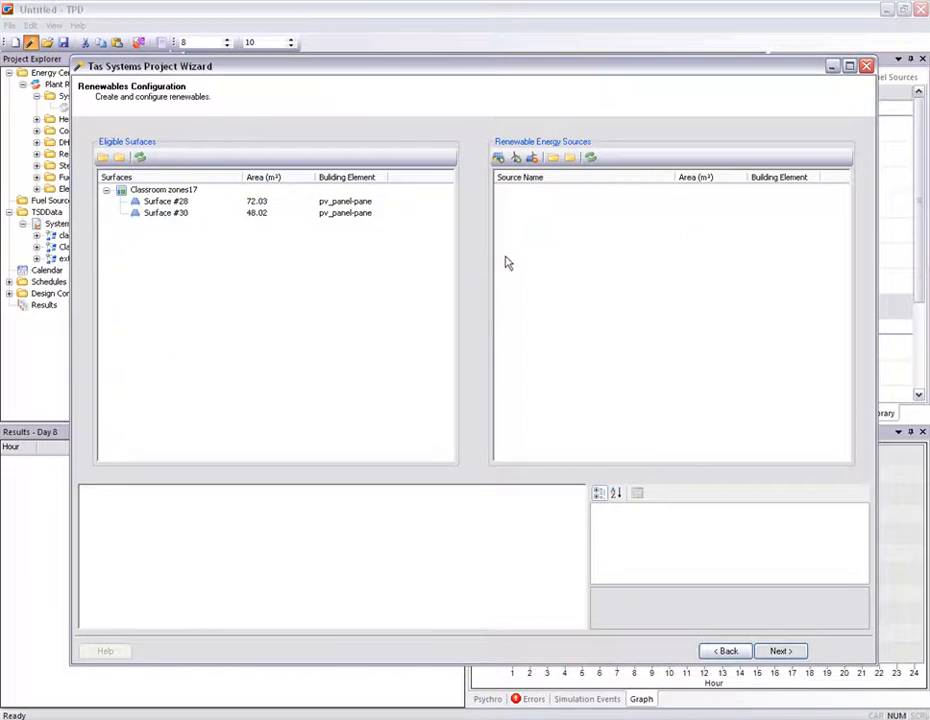
{"action": "left_click", "coordinate": [498, 157]}
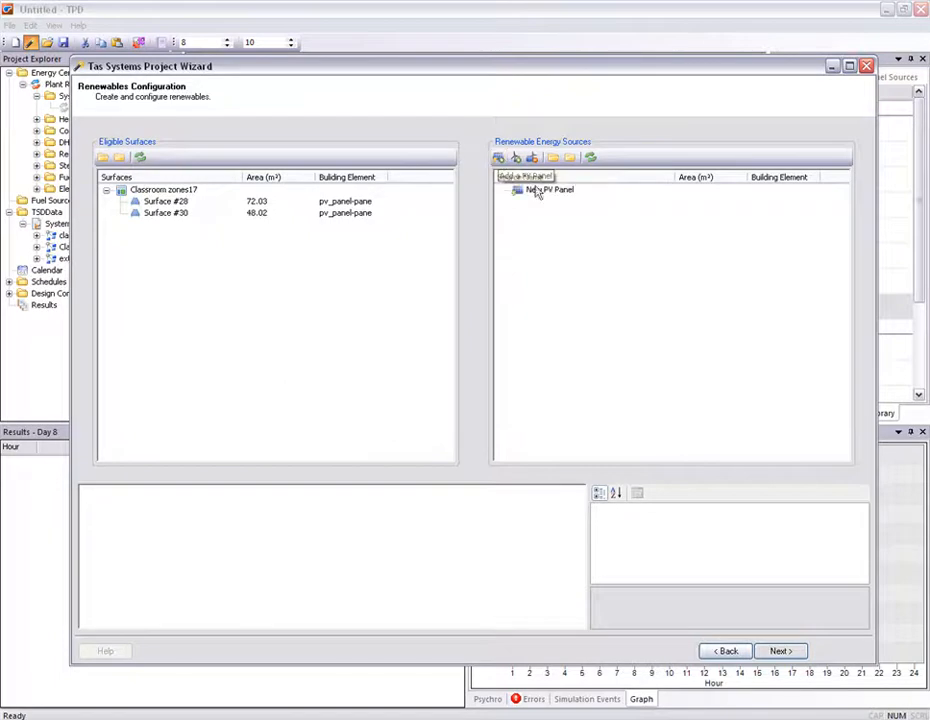
{"action": "left_click_drag", "start_coordinate": [130, 190], "coordinate": [533, 197]}
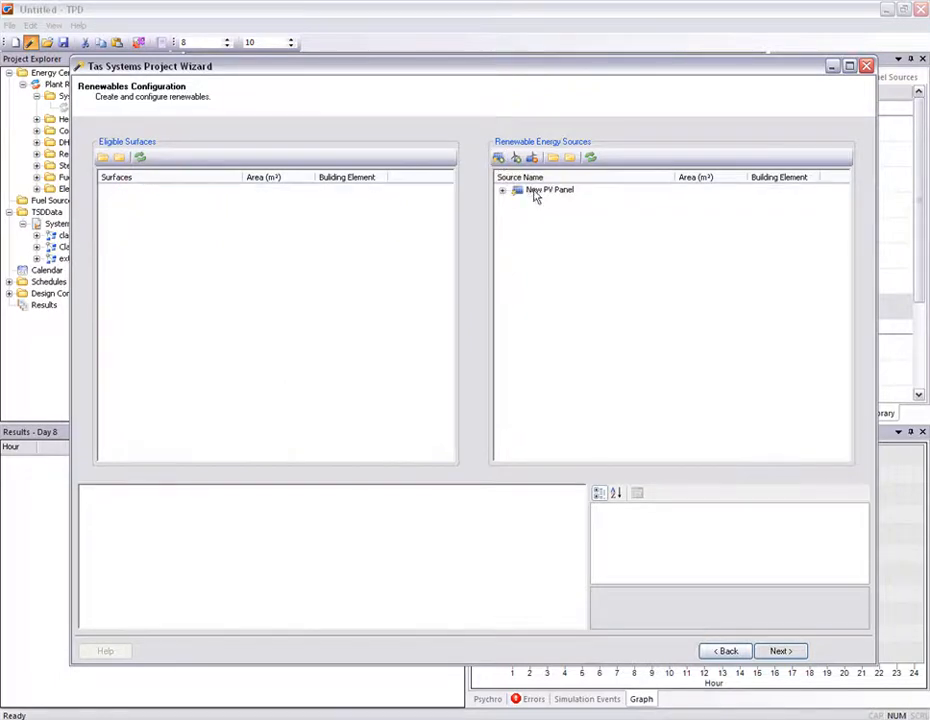
{"action": "left_click", "coordinate": [502, 191]}
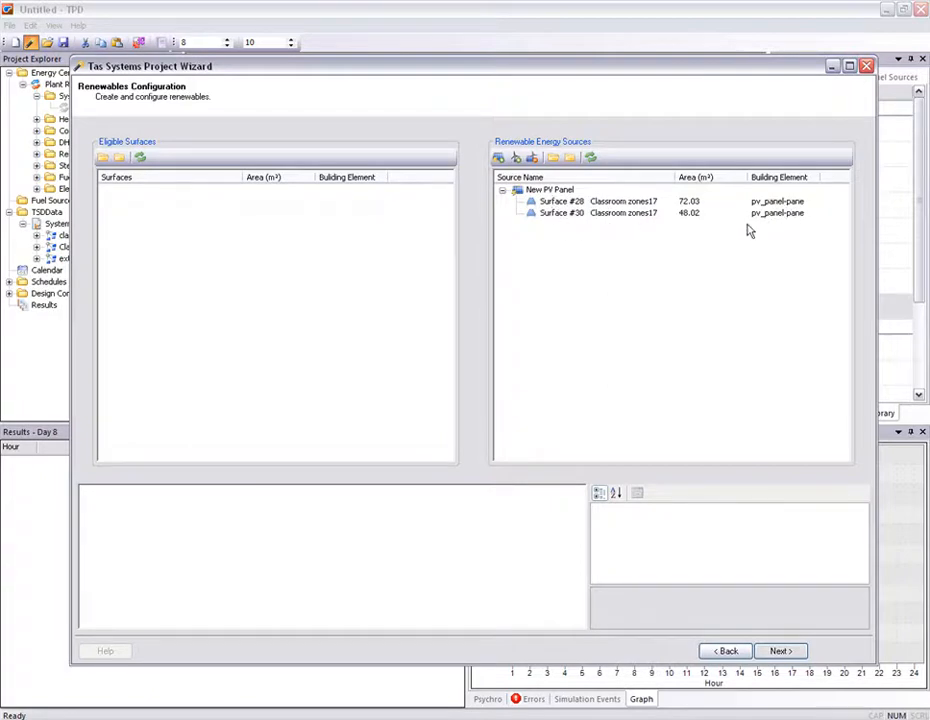
{"action": "left_click", "coordinate": [549, 190]}
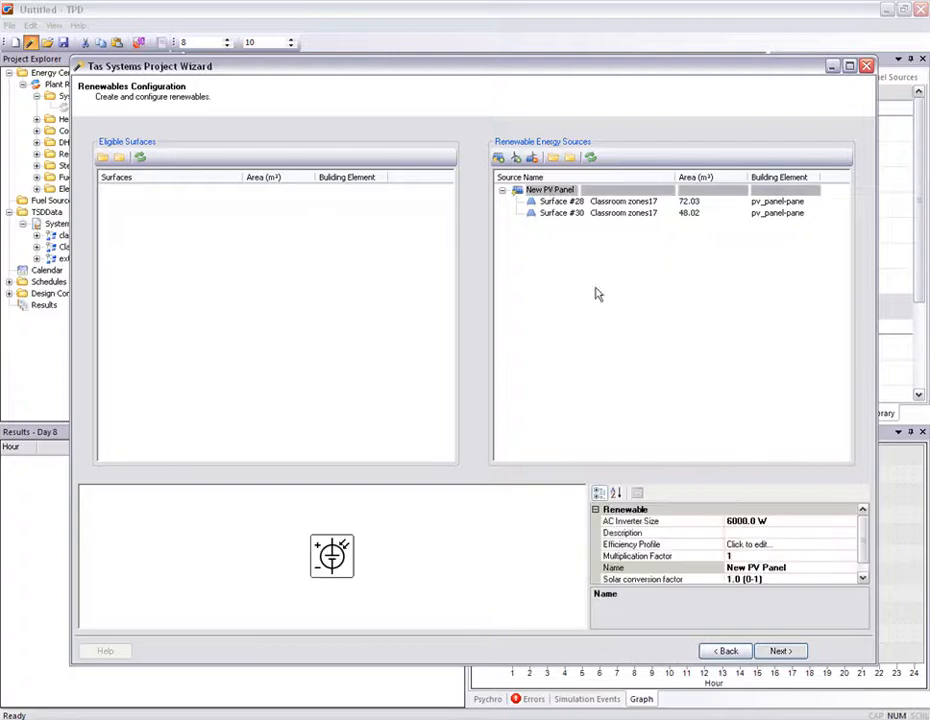
- Open the PV panel's efficiency profile for review and close the editor
{"action": "left_click_drag", "start_coordinate": [558, 480], "coordinate": [556, 402]}
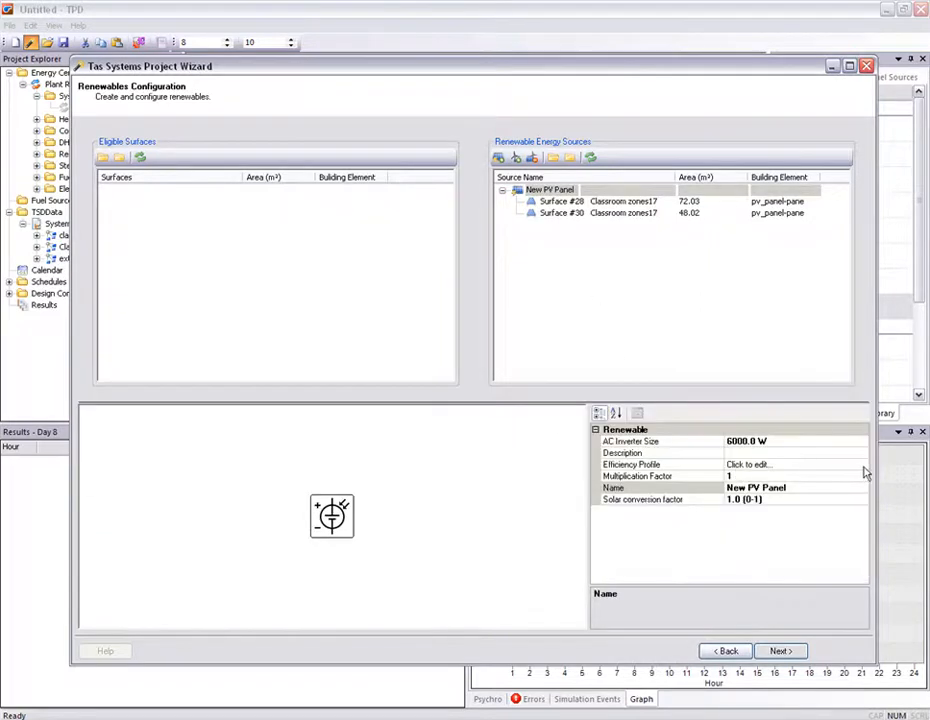
{"action": "left_click", "coordinate": [864, 467]}
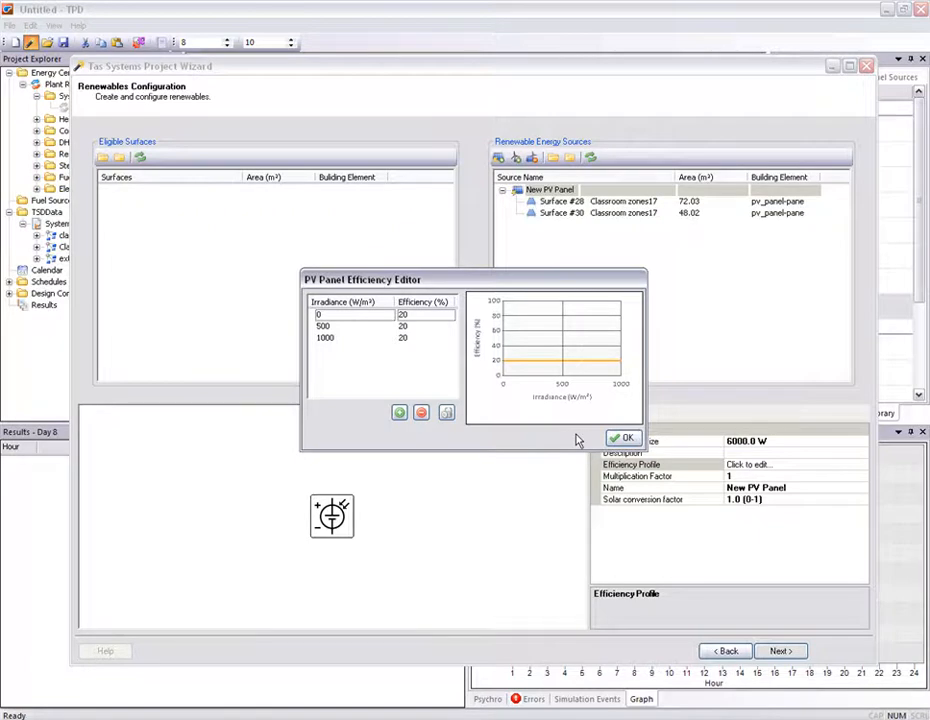
{"action": "left_click", "coordinate": [621, 437]}
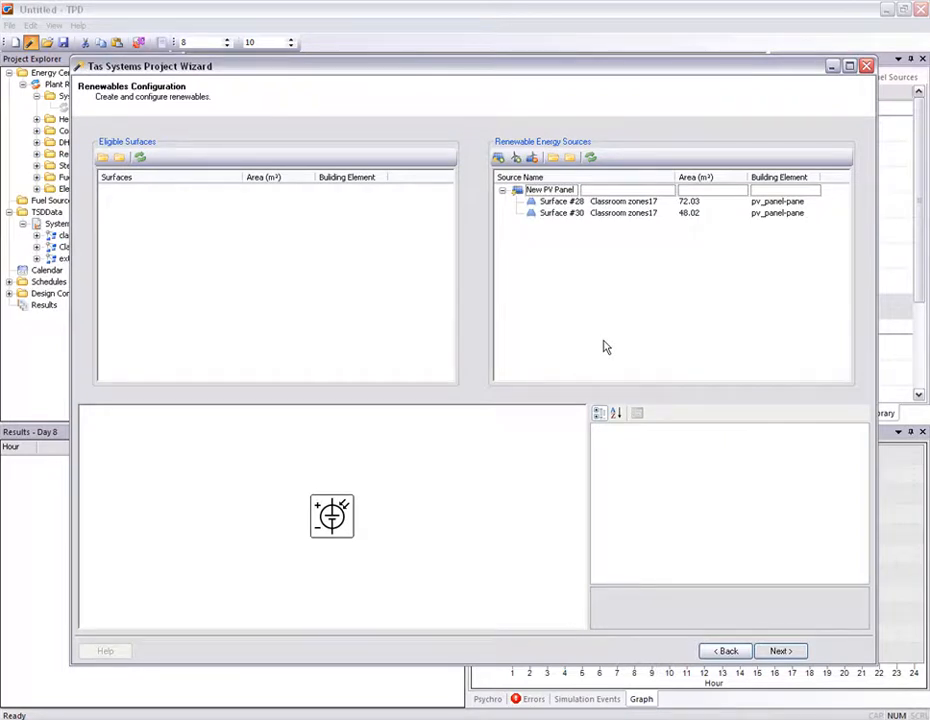
- Add a new wind turbine and set its hub height to 25 m and swept area to 50 m²
{"action": "left_click", "coordinate": [515, 159]}
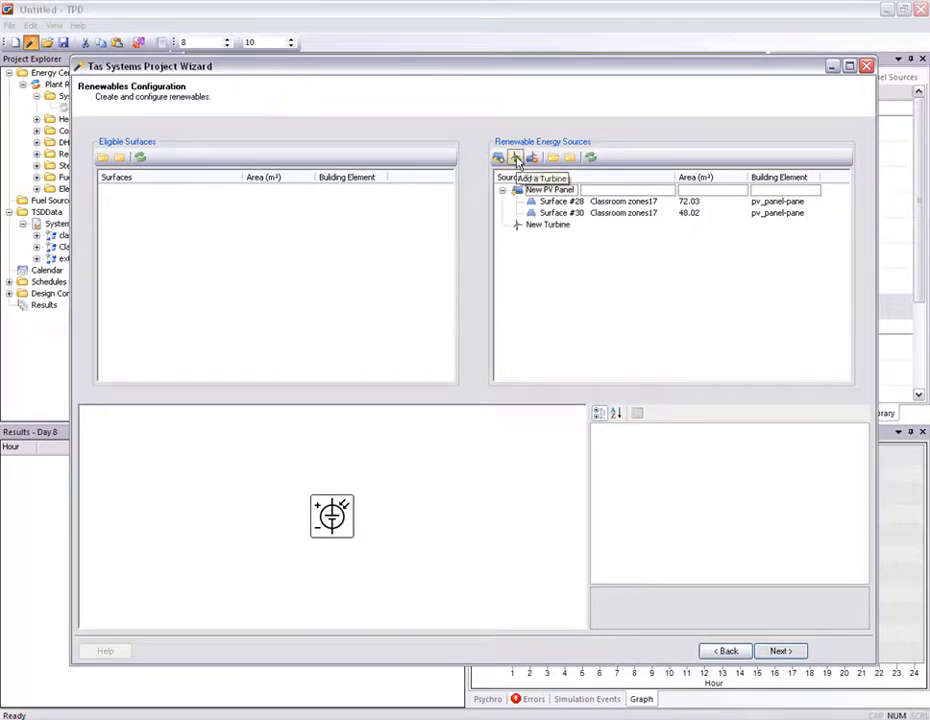
{"action": "left_click", "coordinate": [518, 228]}
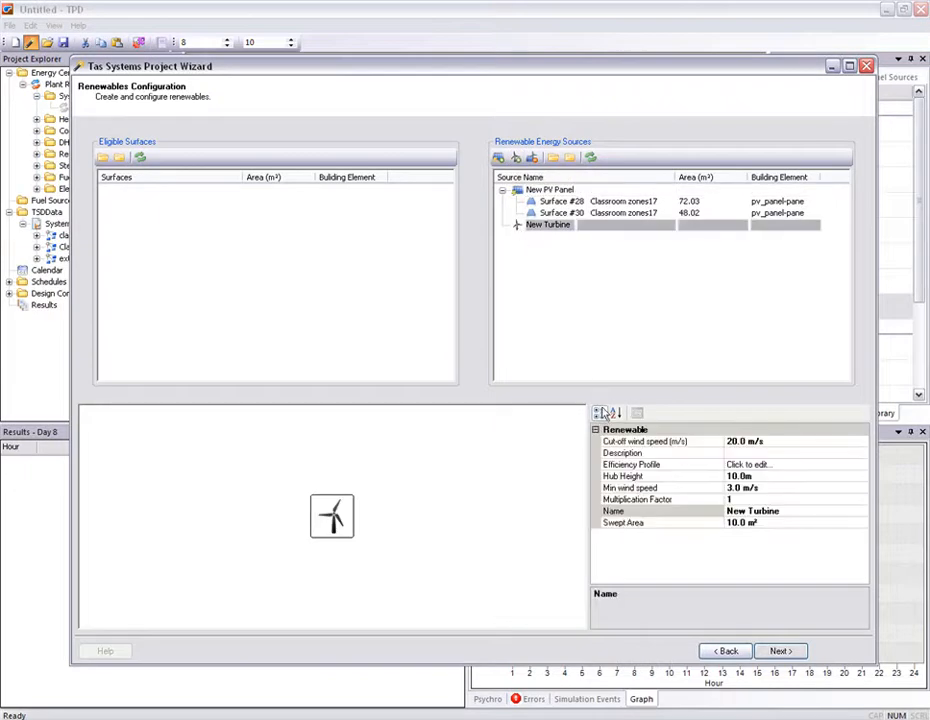
{"action": "left_click", "coordinate": [745, 476]}
{"action": "type", "text": "2"}
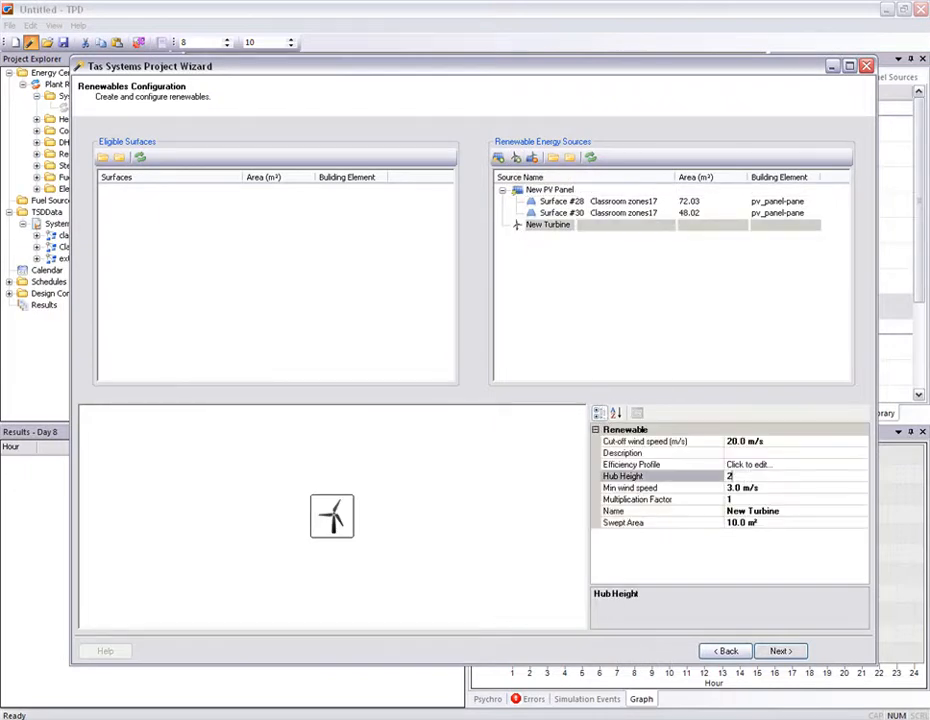
{"action": "type", "text": "5"}
{"action": "left_click", "coordinate": [765, 521]}
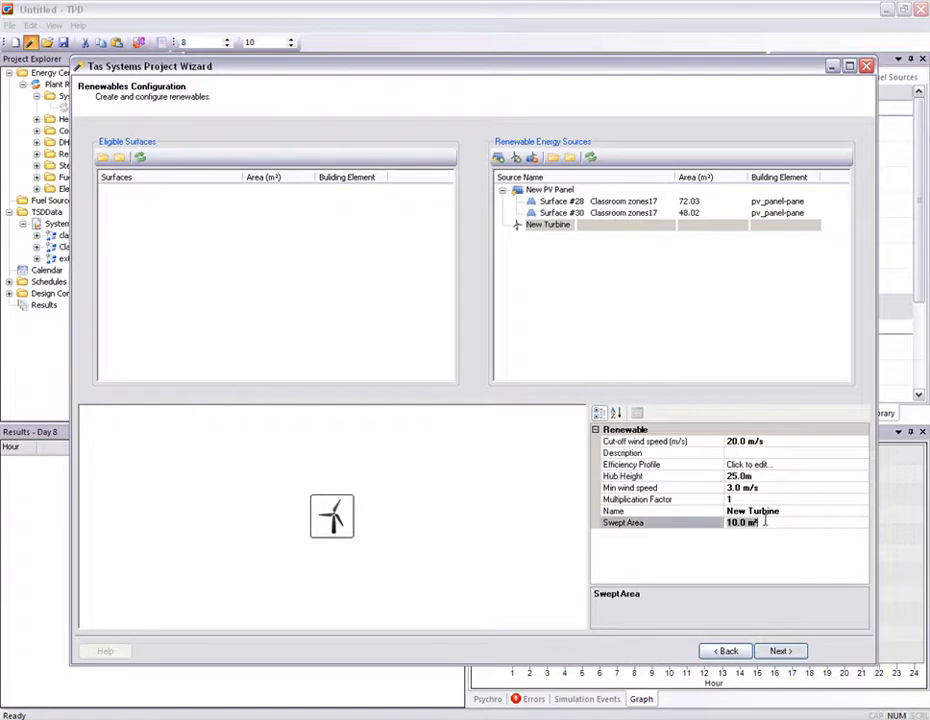
{"action": "type", "text": "50"}
- Open the turbine's efficiency profile for review and close the editor
{"action": "left_click", "coordinate": [722, 368]}
{"action": "left_click", "coordinate": [550, 226]}
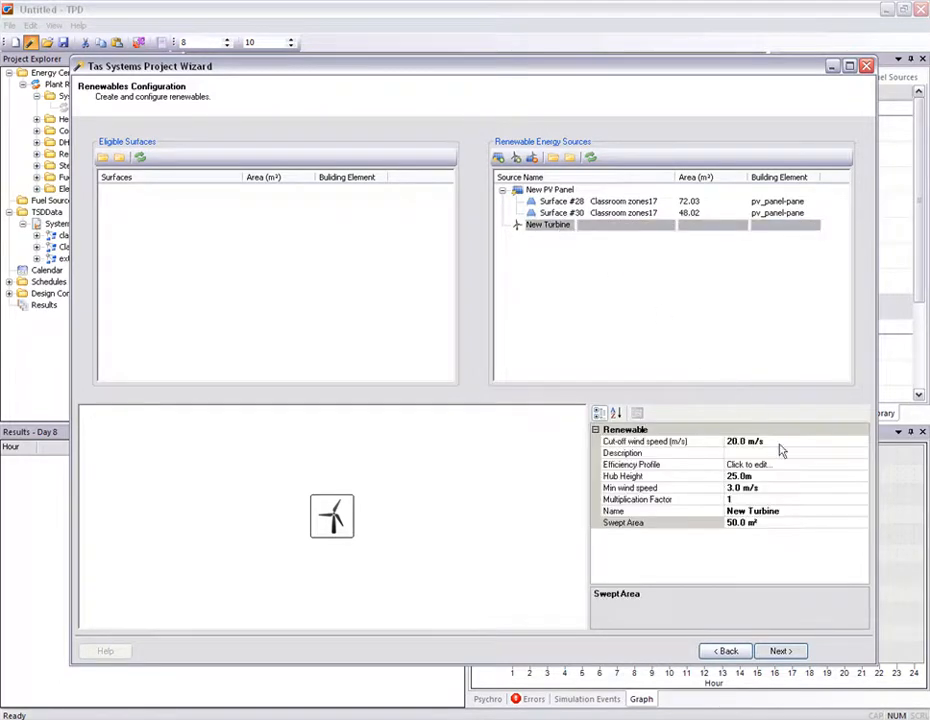
{"action": "left_click", "coordinate": [858, 466]}
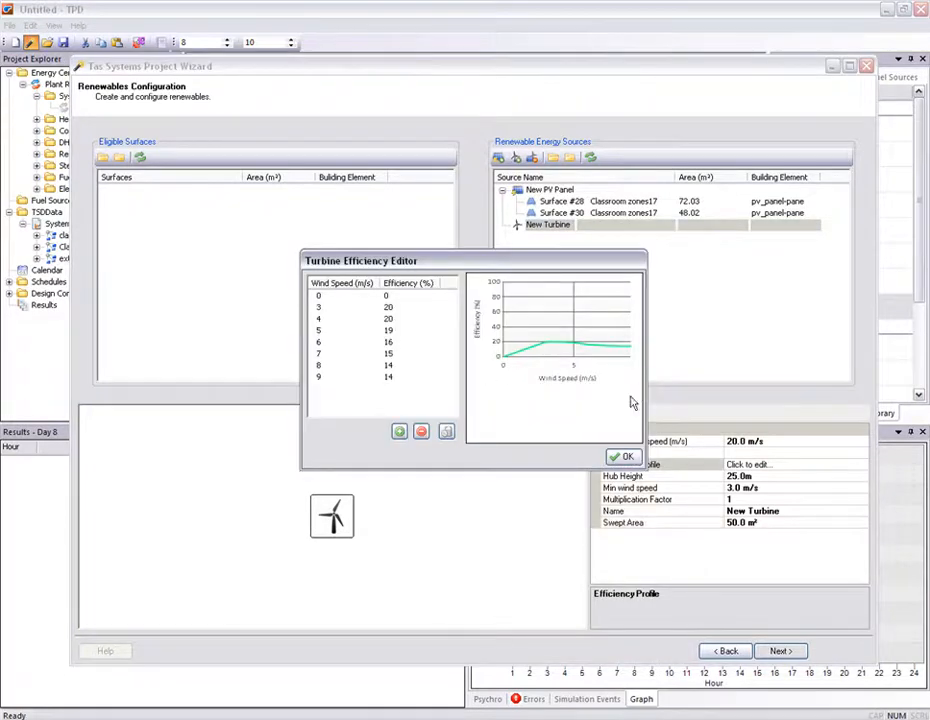
{"action": "left_click", "coordinate": [626, 457]}
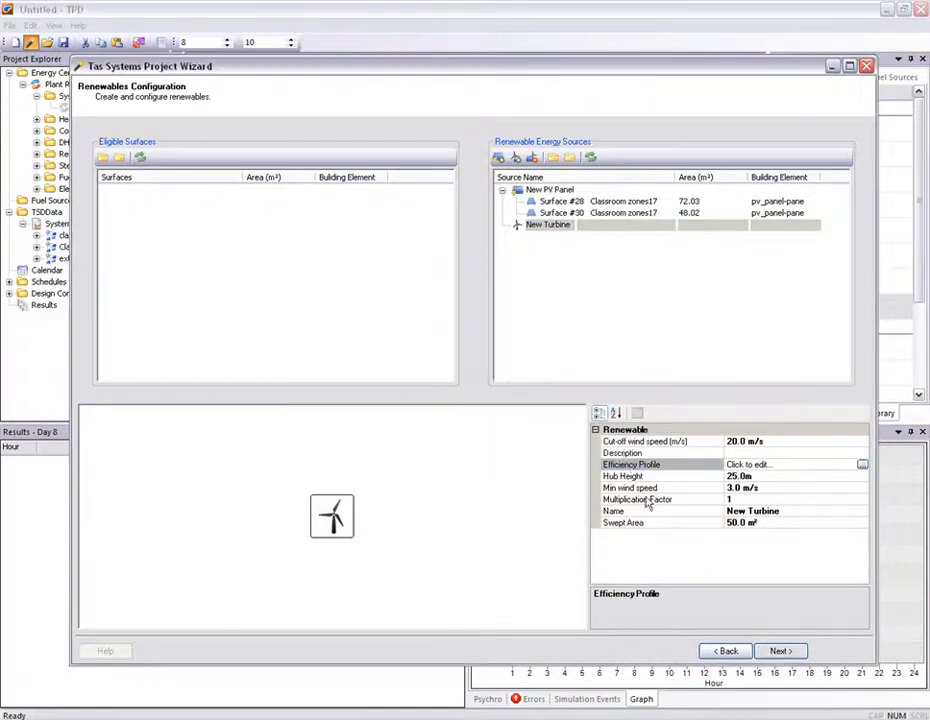
- Continue to fuel sources and assign the fans and the heating, cooling and DHW circuit pumps to Grid Supplied Electricity
{"action": "left_click", "coordinate": [772, 652]}
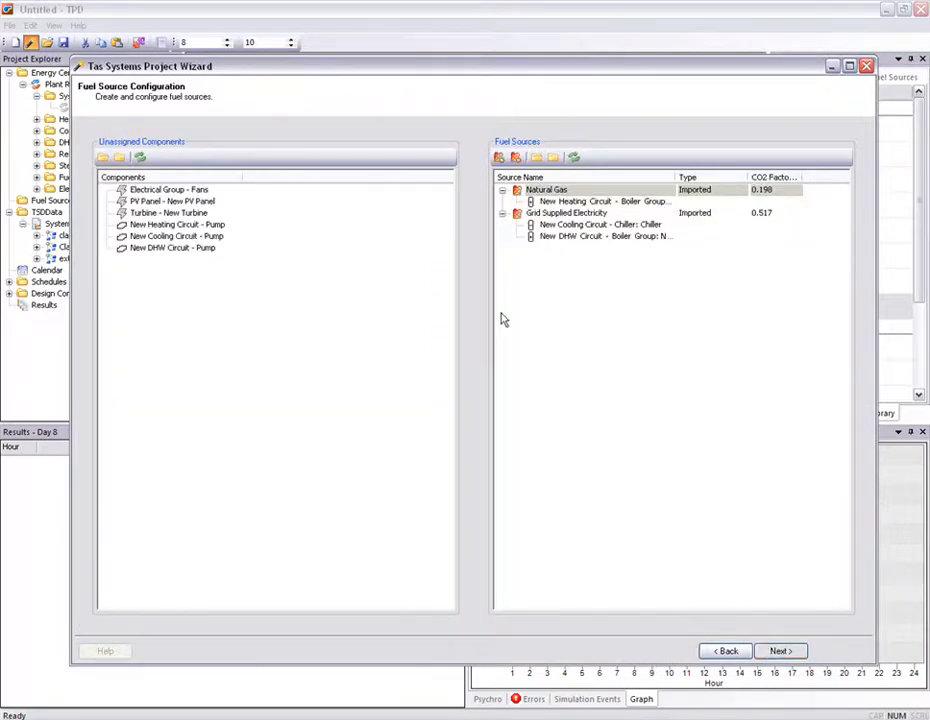
{"action": "left_click", "coordinate": [192, 226]}
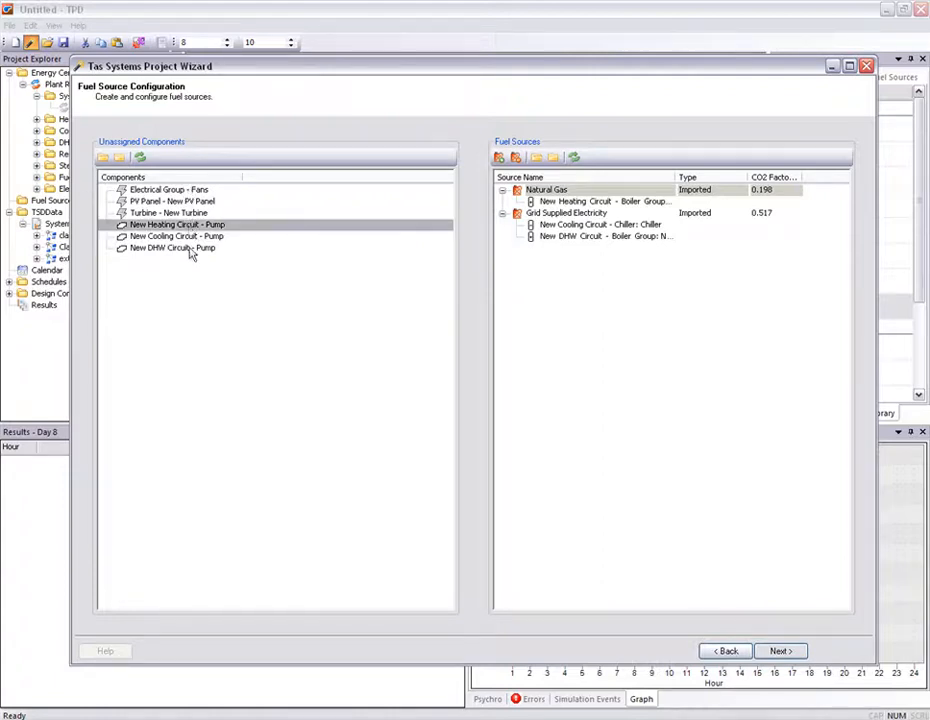
{"action": "left_click", "coordinate": [191, 248], "text": "shift"}
{"action": "left_click", "coordinate": [196, 190], "text": "ctrl"}
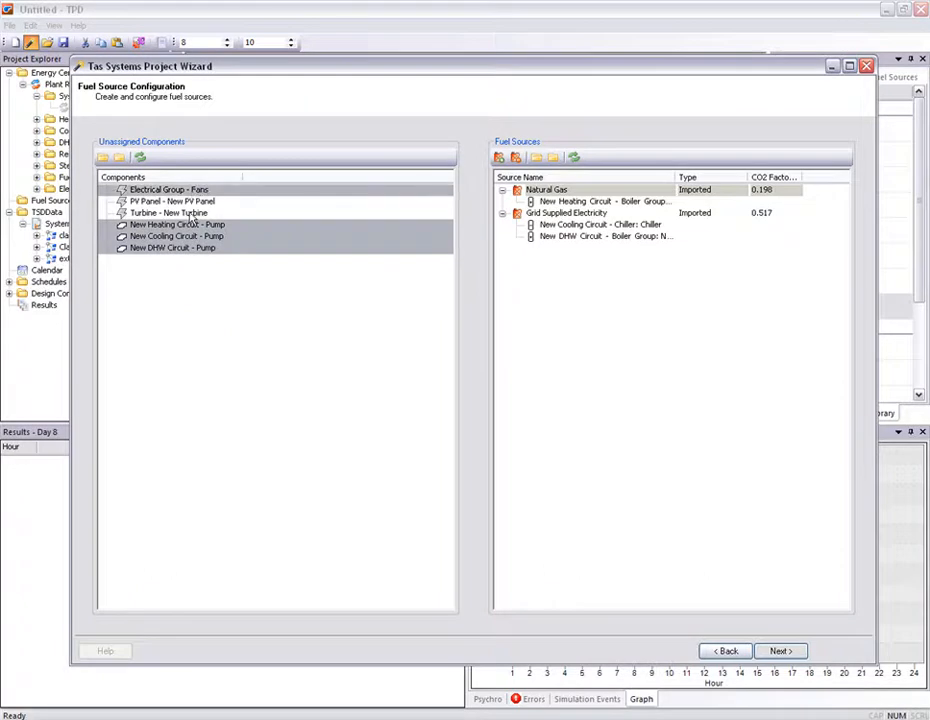
{"action": "left_click_drag", "start_coordinate": [191, 219], "coordinate": [568, 217]}
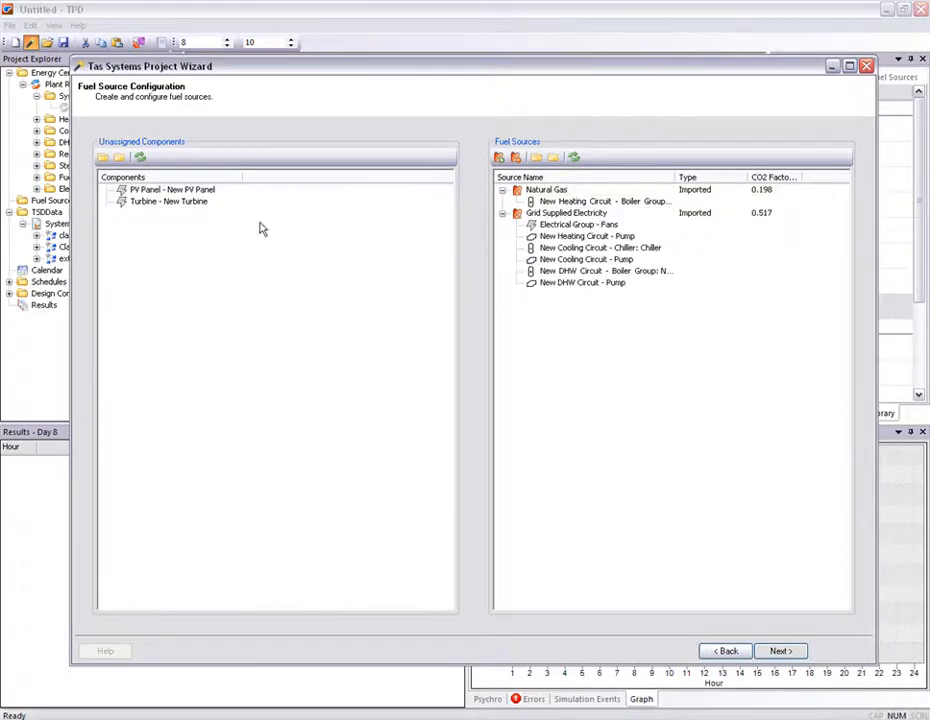
- Add a Grid Displaced Electricity fuel source and assign the PV panel and turbine to it
{"action": "left_click", "coordinate": [499, 158]}
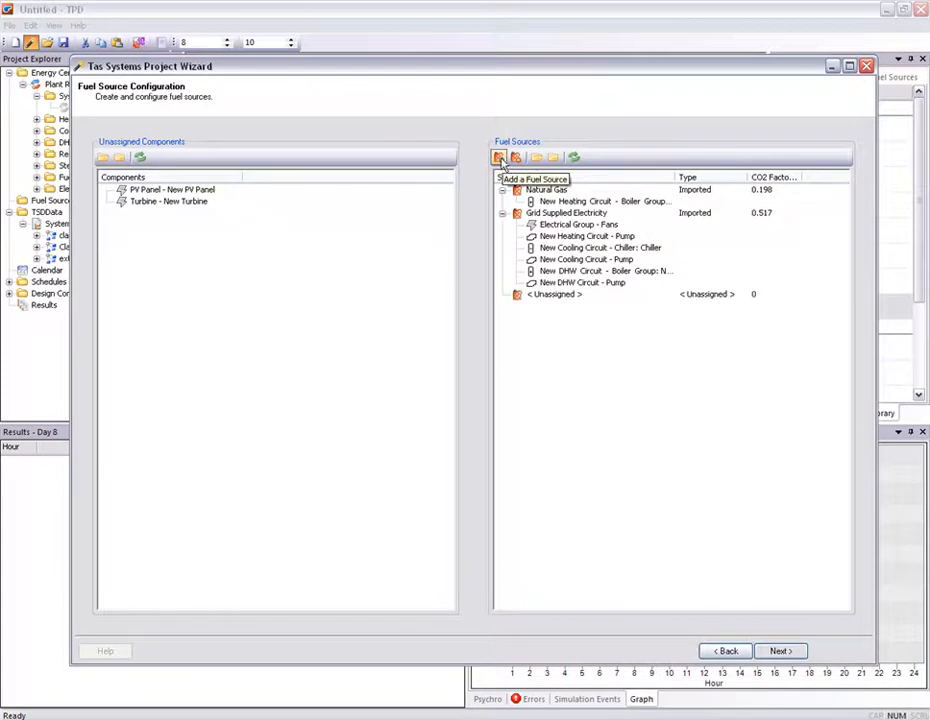
{"action": "left_click", "coordinate": [553, 294]}
{"action": "right_click", "coordinate": [557, 295]}
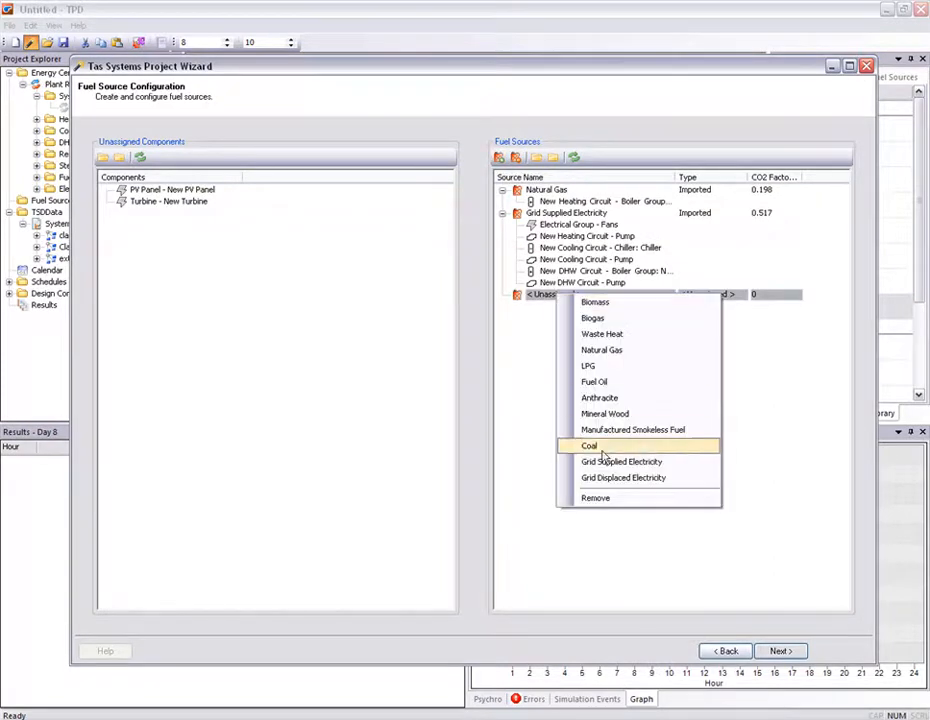
{"action": "left_click", "coordinate": [612, 478]}
{"action": "left_click", "coordinate": [173, 192]}
{"action": "left_click", "coordinate": [172, 201], "text": "shift"}
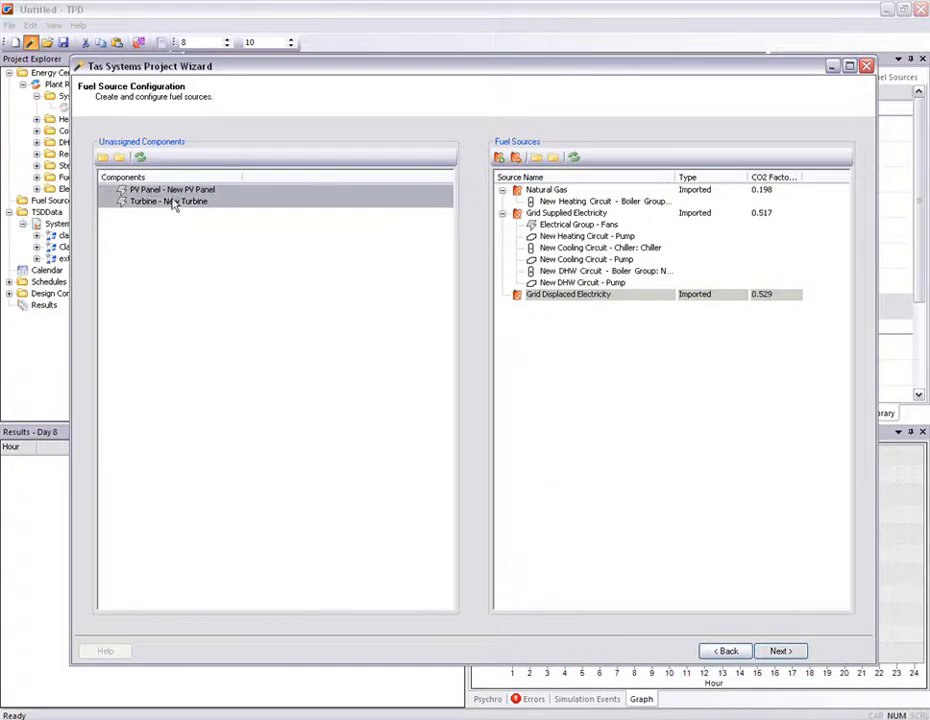
{"action": "left_click_drag", "start_coordinate": [152, 192], "coordinate": [545, 302]}
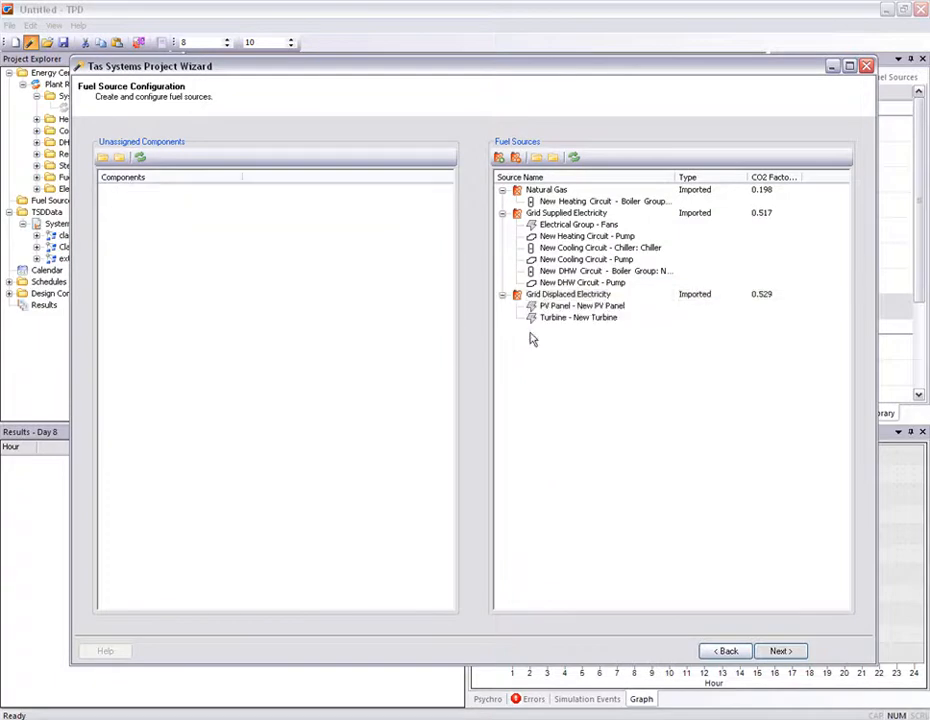
{"action": "left_click_drag", "start_coordinate": [800, 177], "coordinate": [830, 177]}
- Continue to design conditions and assign the heating and DHW boiler groups and the heating group to the heating design day
{"action": "left_click", "coordinate": [767, 653]}
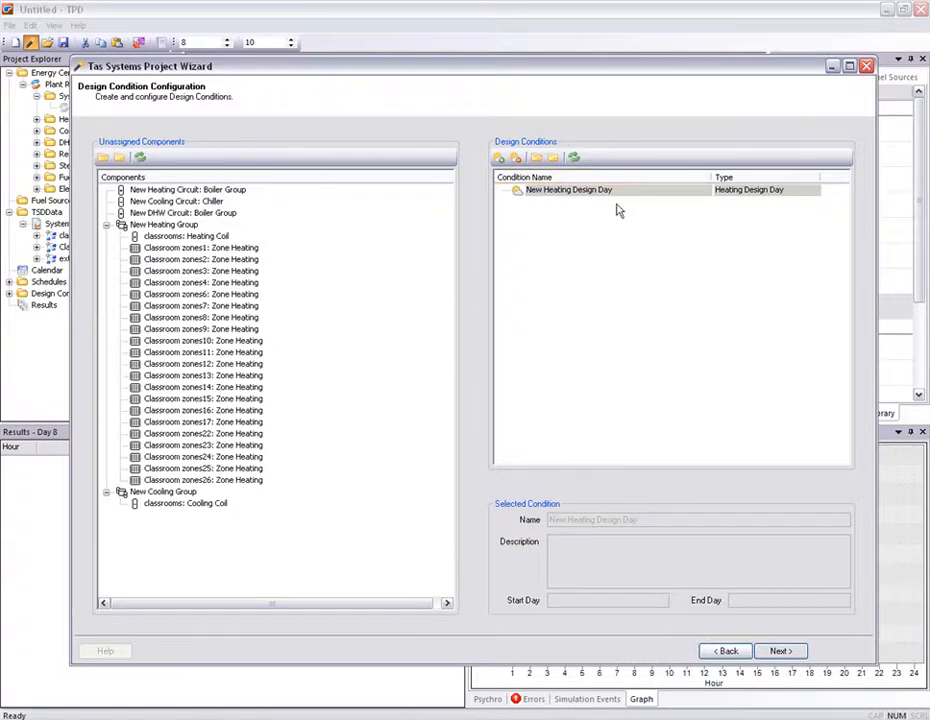
{"action": "left_click", "coordinate": [218, 190]}
{"action": "left_click", "coordinate": [170, 213], "text": "ctrl"}
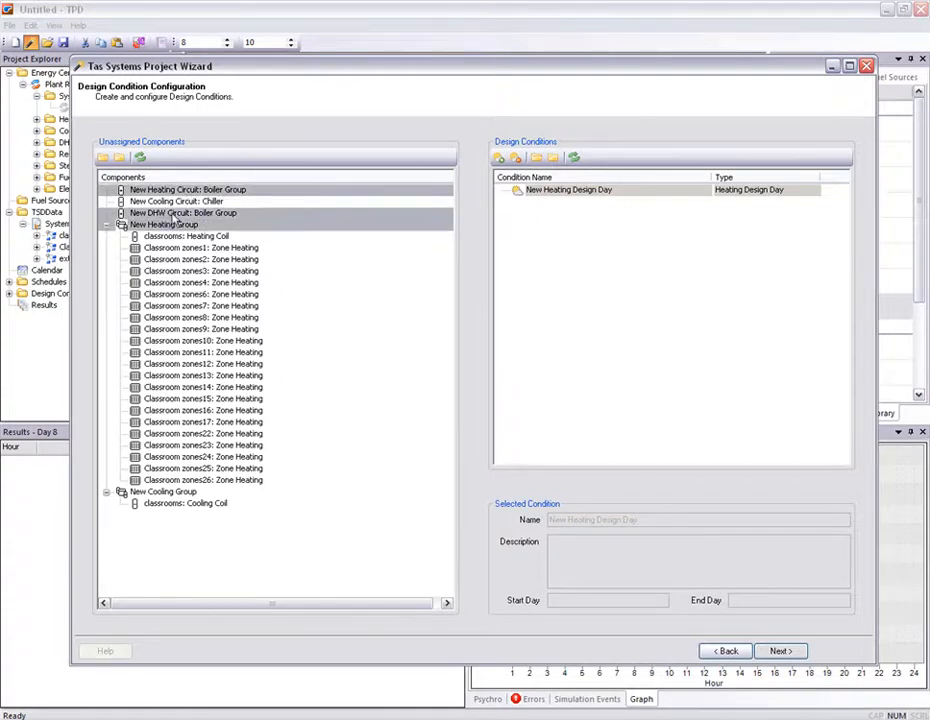
{"action": "left_click_drag", "start_coordinate": [185, 193], "coordinate": [558, 196]}
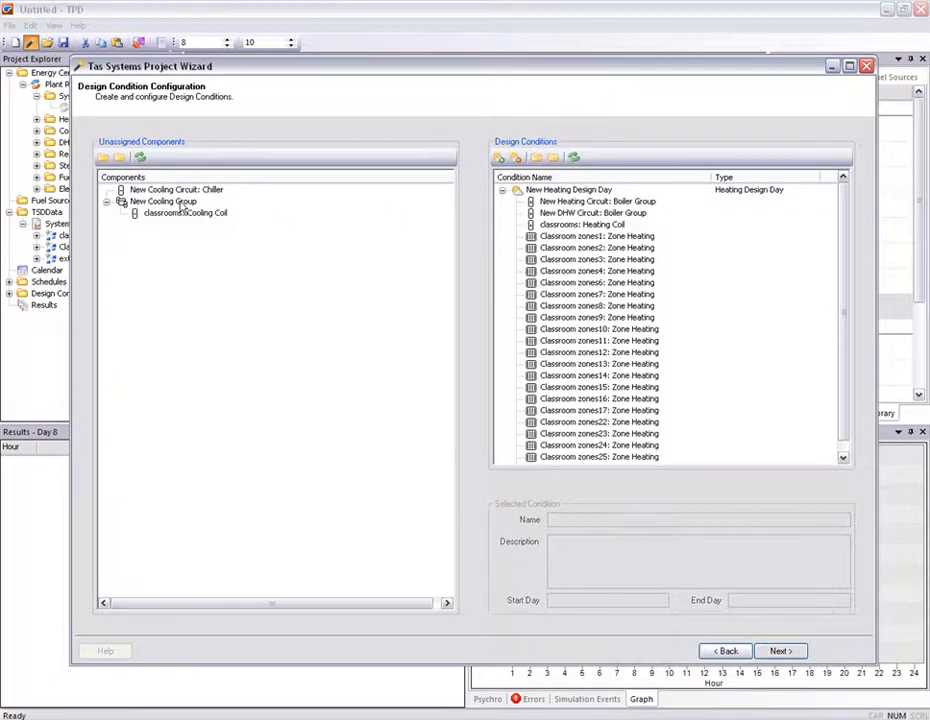
- Add a new design condition named Summer running from day 121 to day 365
{"action": "left_click", "coordinate": [500, 158]}
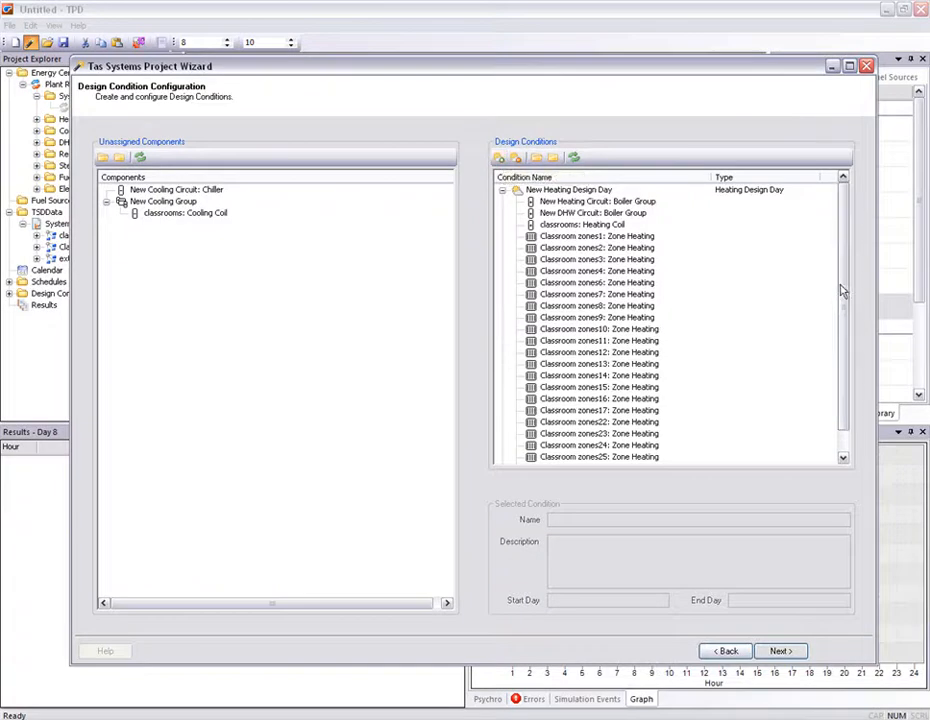
{"action": "left_click_drag", "start_coordinate": [841, 291], "coordinate": [843, 332]}
{"action": "left_click", "coordinate": [600, 457]}
{"action": "left_click_drag", "start_coordinate": [629, 520], "coordinate": [465, 509]}
{"action": "type", "text": "Summer"}
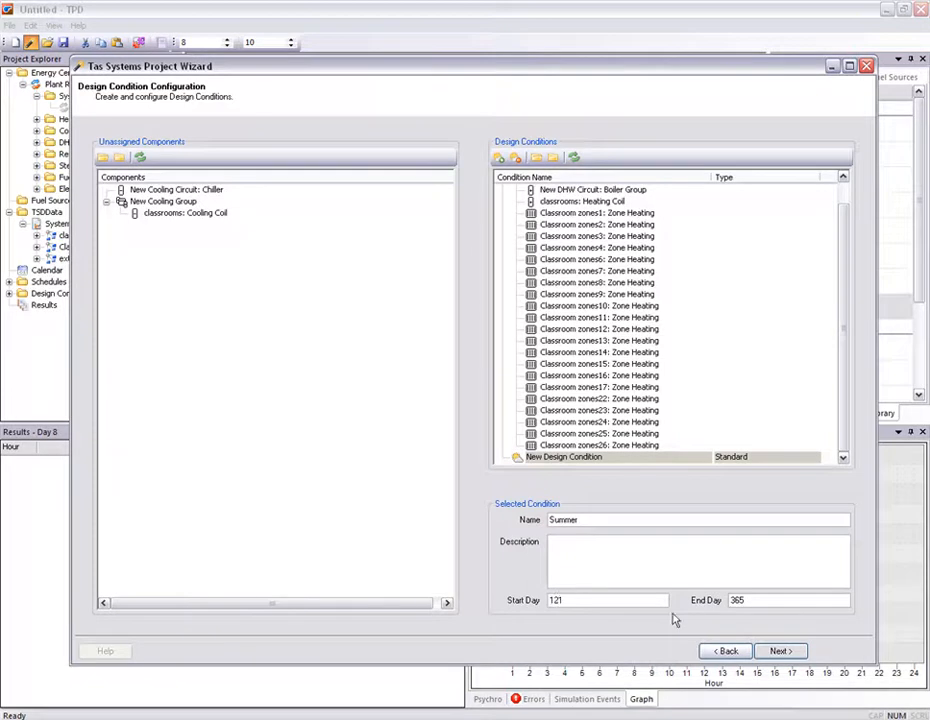
{"action": "type", "text": "27"}
- Assign the cooling circuit chiller and the cooling group to the Summer design condition
{"action": "left_click", "coordinate": [187, 191]}
{"action": "left_click", "coordinate": [166, 202], "text": "ctrl"}
{"action": "left_click_drag", "start_coordinate": [165, 204], "coordinate": [562, 459]}
{"action": "left_click", "coordinate": [503, 191]}
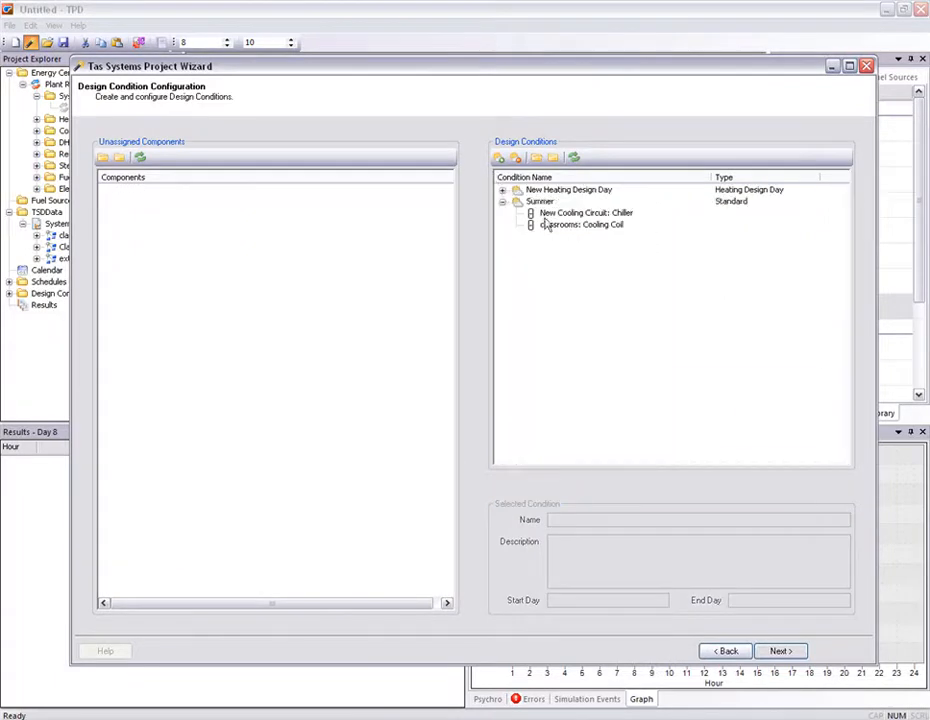
- Continue to file creation, generate the systems file, and open the CAV (With Reheat) classrooms system
{"action": "left_click", "coordinate": [780, 651]}
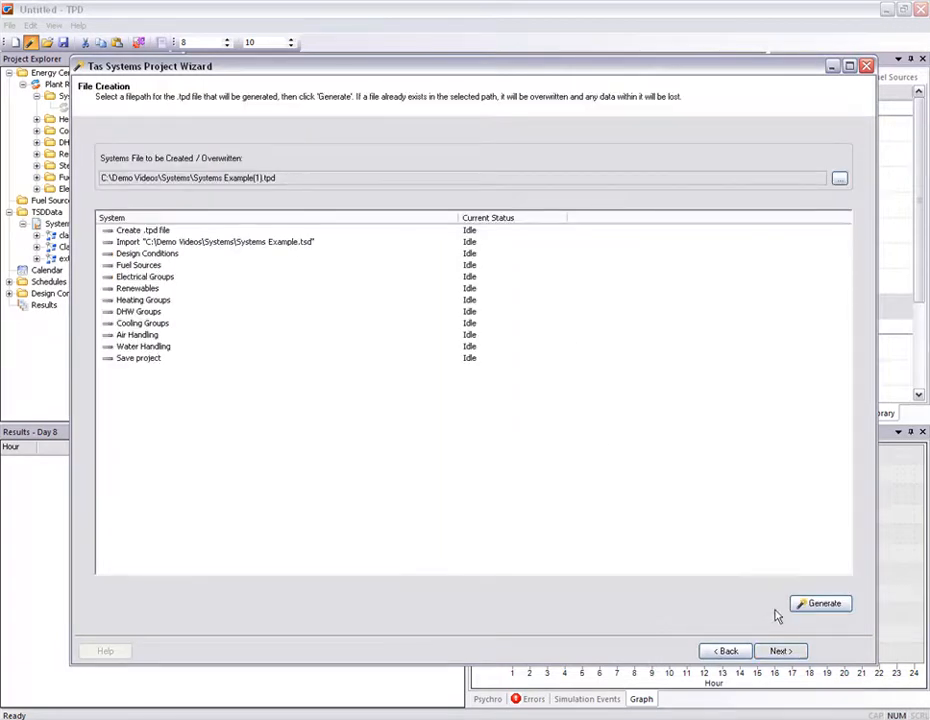
{"action": "left_click", "coordinate": [822, 604]}
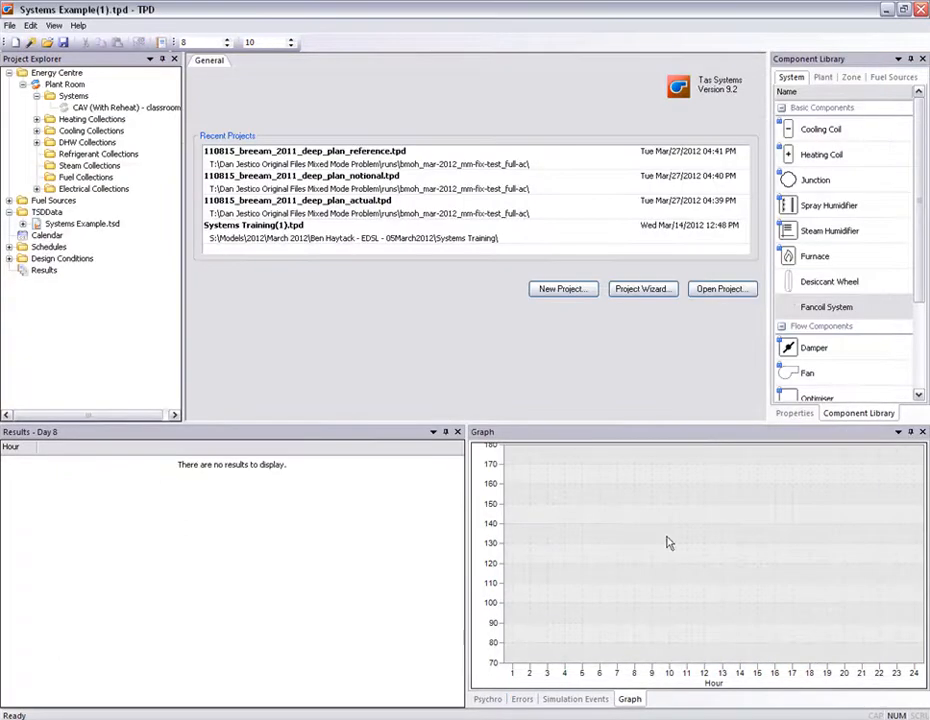
{"action": "double_click", "coordinate": [110, 107]}
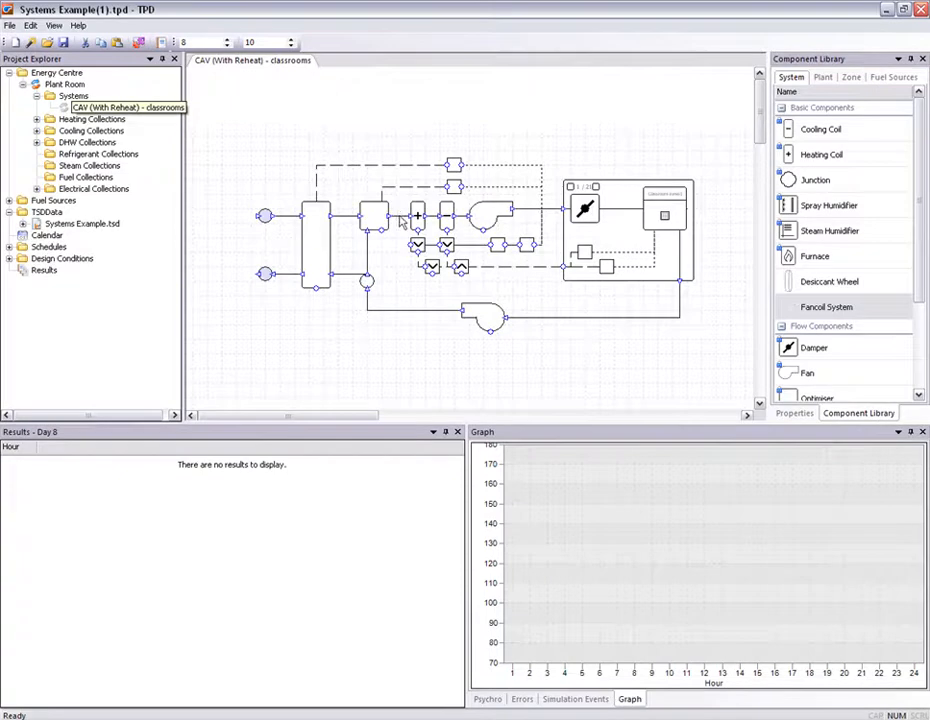
- Run a simulation of the CAV system from day 1 to 365 with all design conditions and sizing enabled
{"action": "left_click_drag", "start_coordinate": [494, 273], "coordinate": [489, 284]}
{"action": "scroll", "coordinate": [489, 284], "scroll_direction": "up", "scroll_amount": 1}
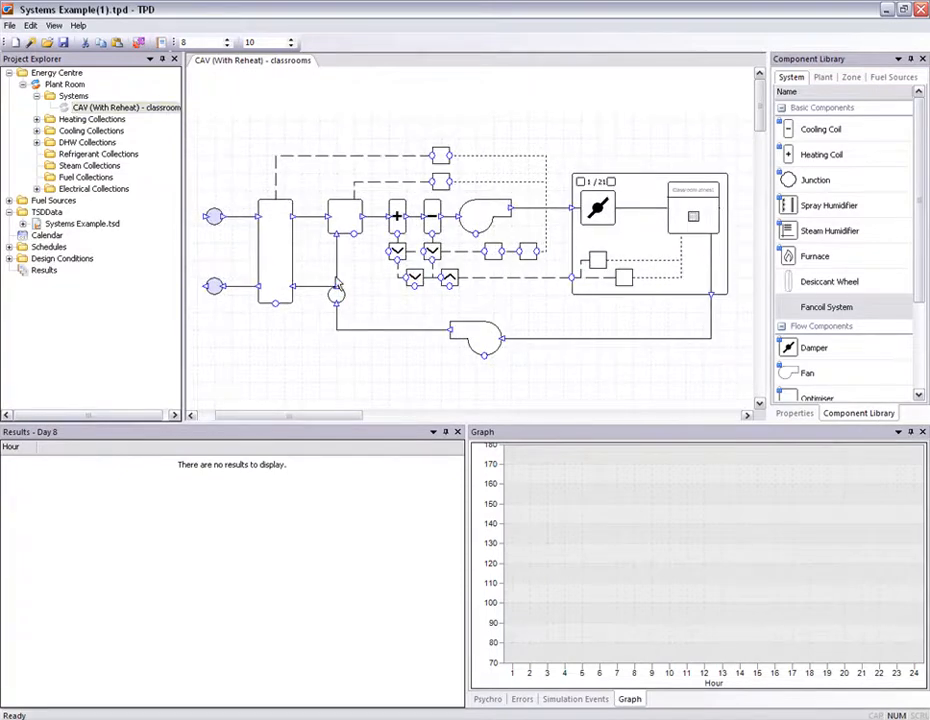
{"action": "left_click", "coordinate": [276, 250]}
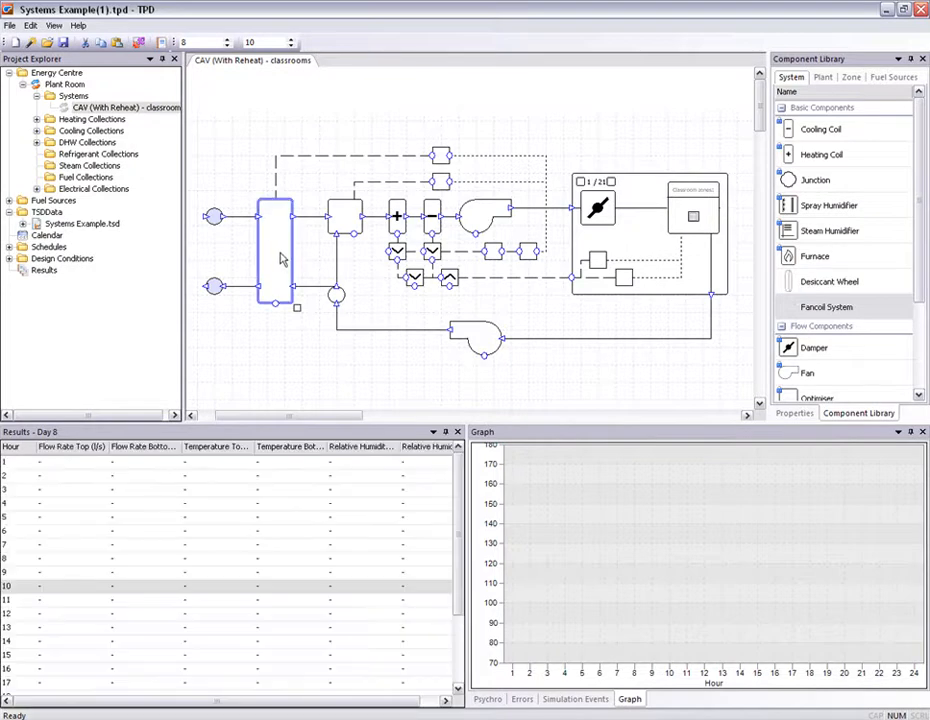
{"action": "left_click", "coordinate": [344, 216]}
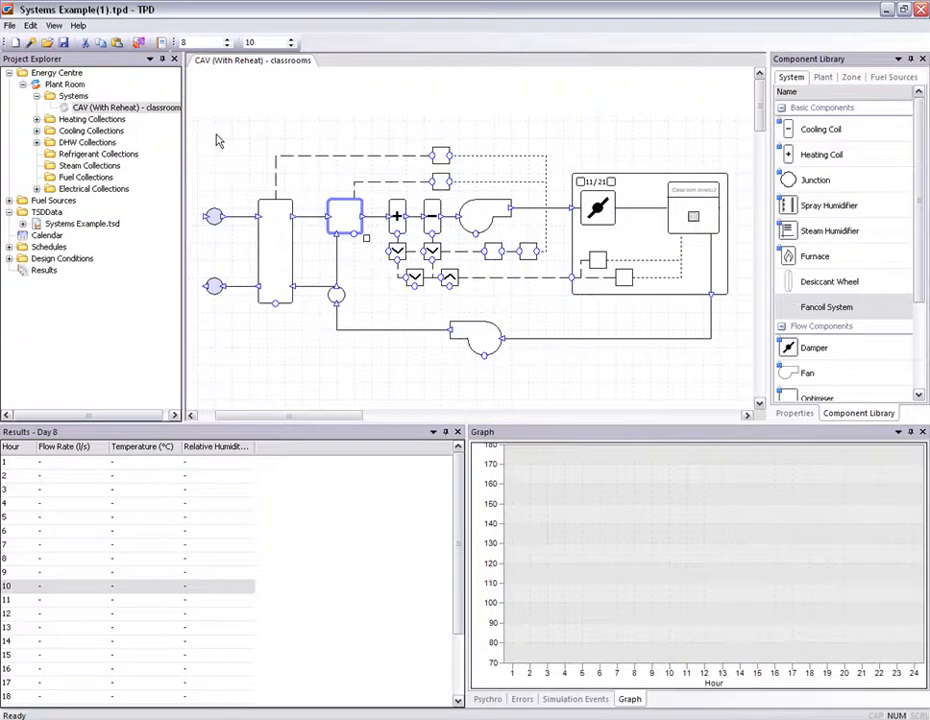
{"action": "right_click", "coordinate": [162, 107]}
{"action": "left_click", "coordinate": [200, 174]}
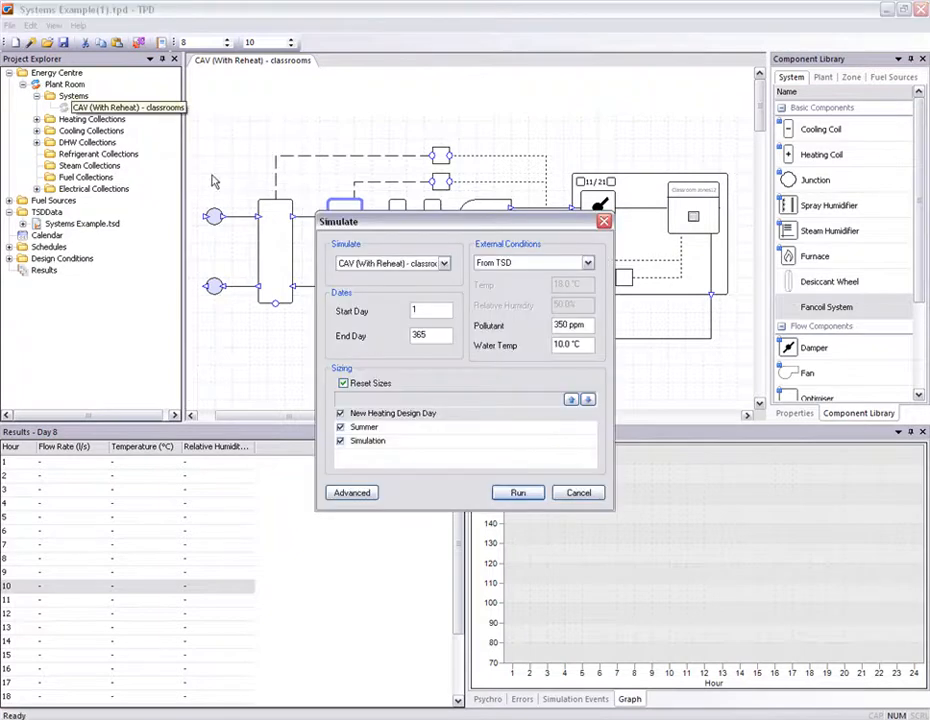
{"action": "left_click", "coordinate": [518, 492]}
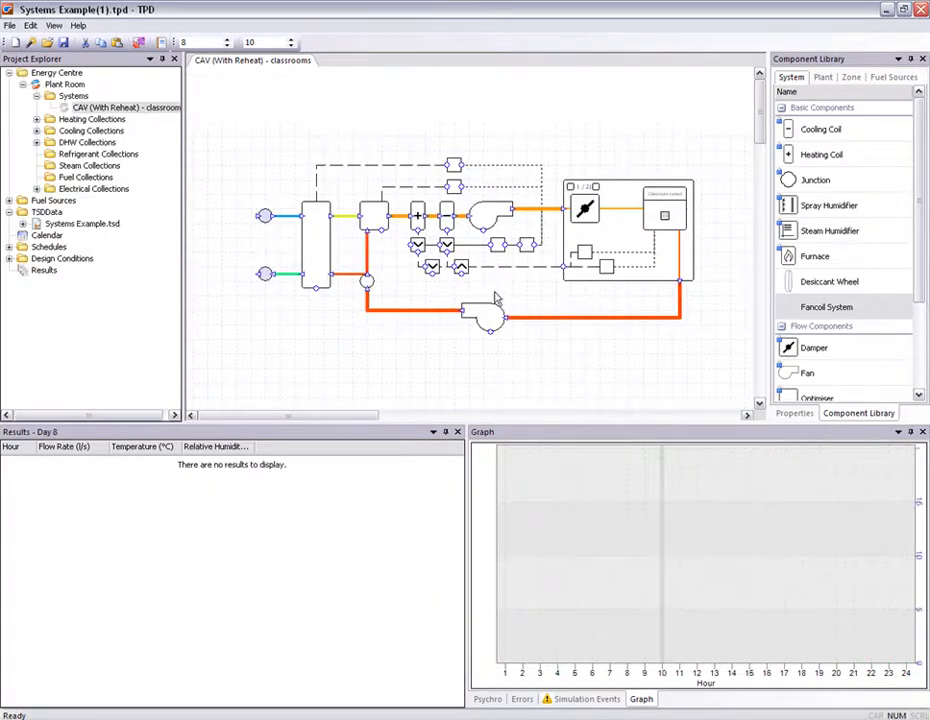
- Examine the zone group's hourly results, then the energy centre's annual summary and monthly load charts
{"action": "left_click", "coordinate": [600, 197]}
{"action": "left_click", "coordinate": [597, 188]}
{"action": "left_click", "coordinate": [597, 188]}
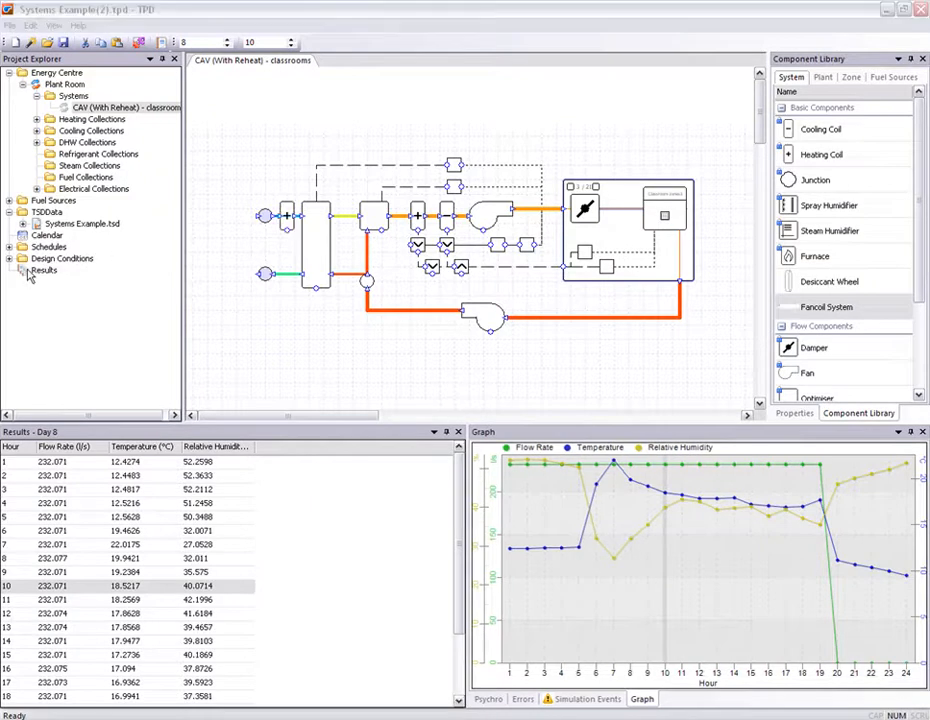
{"action": "left_click", "coordinate": [31, 276]}
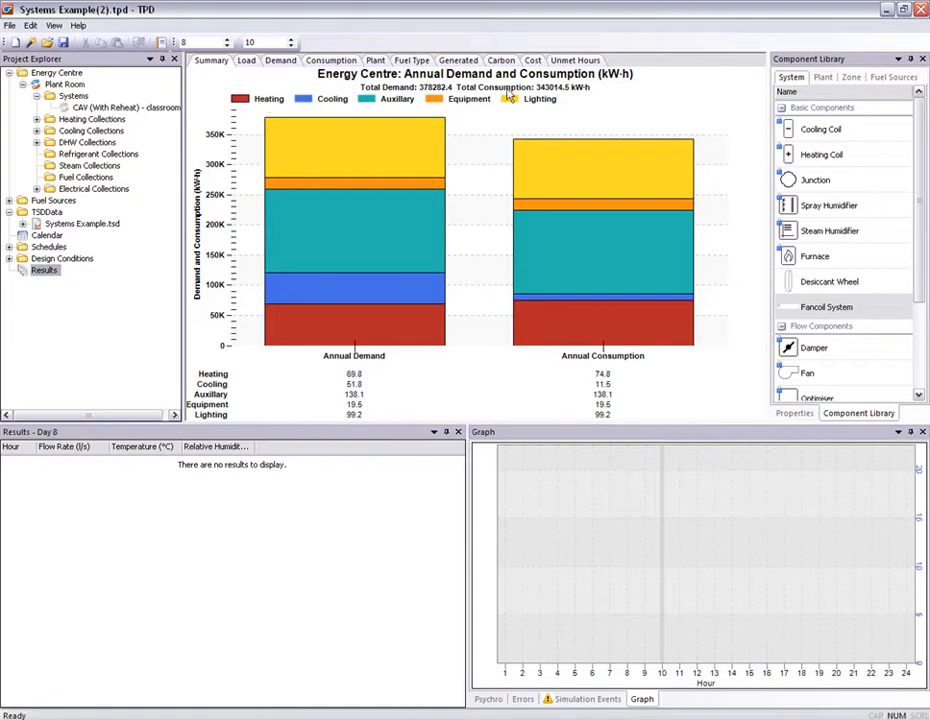
{"action": "left_click", "coordinate": [245, 62]}
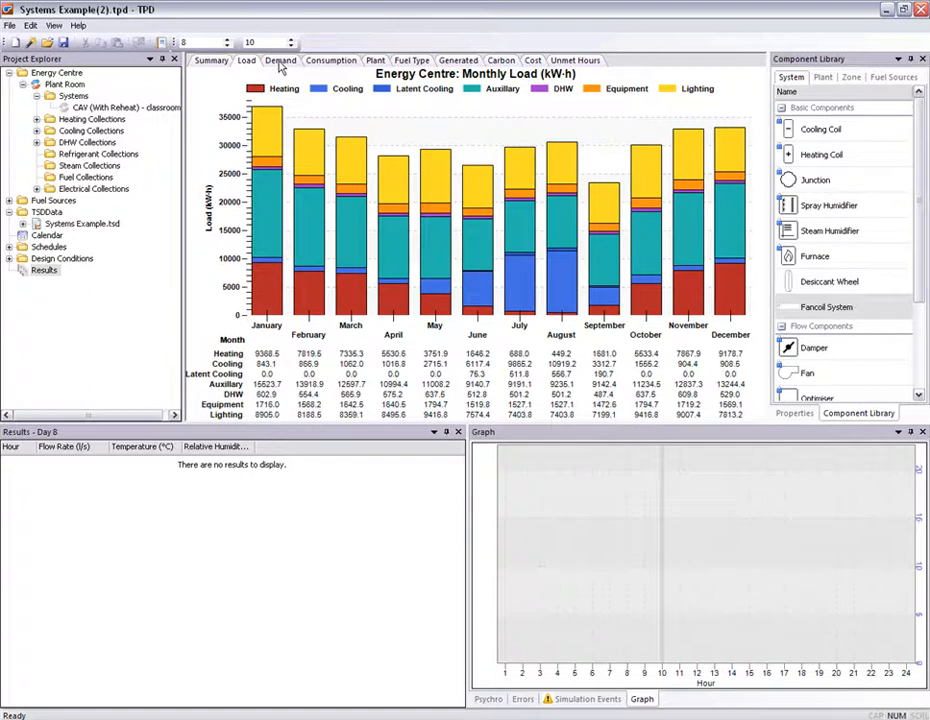
- Review the energy centre's monthly demand and consumption charts, switching consumption to a weekly per-floor-area view
{"action": "left_click", "coordinate": [281, 62]}
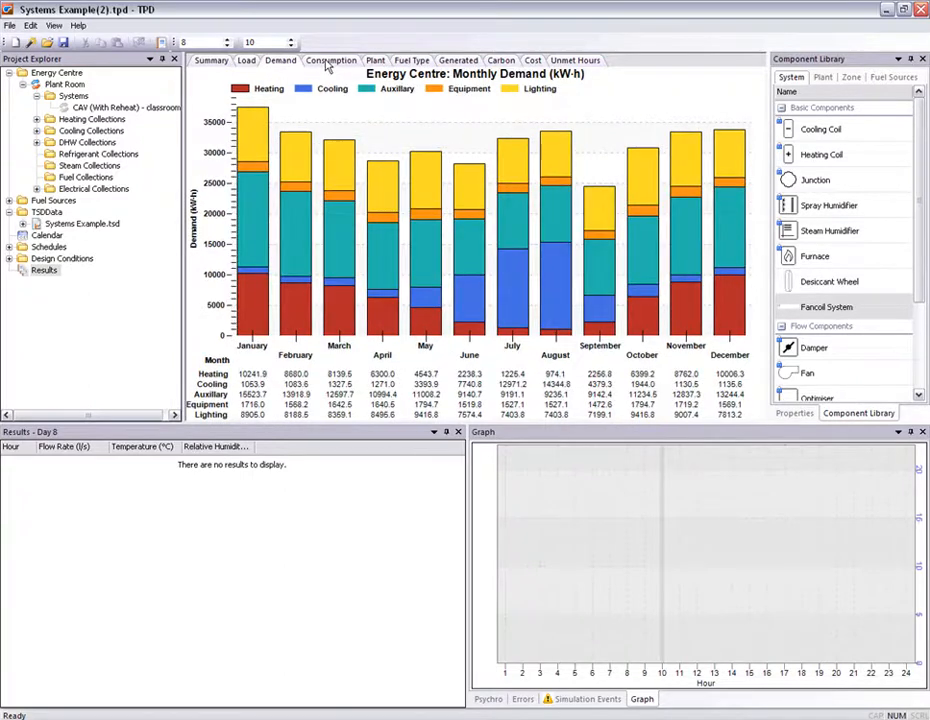
{"action": "left_click", "coordinate": [328, 64]}
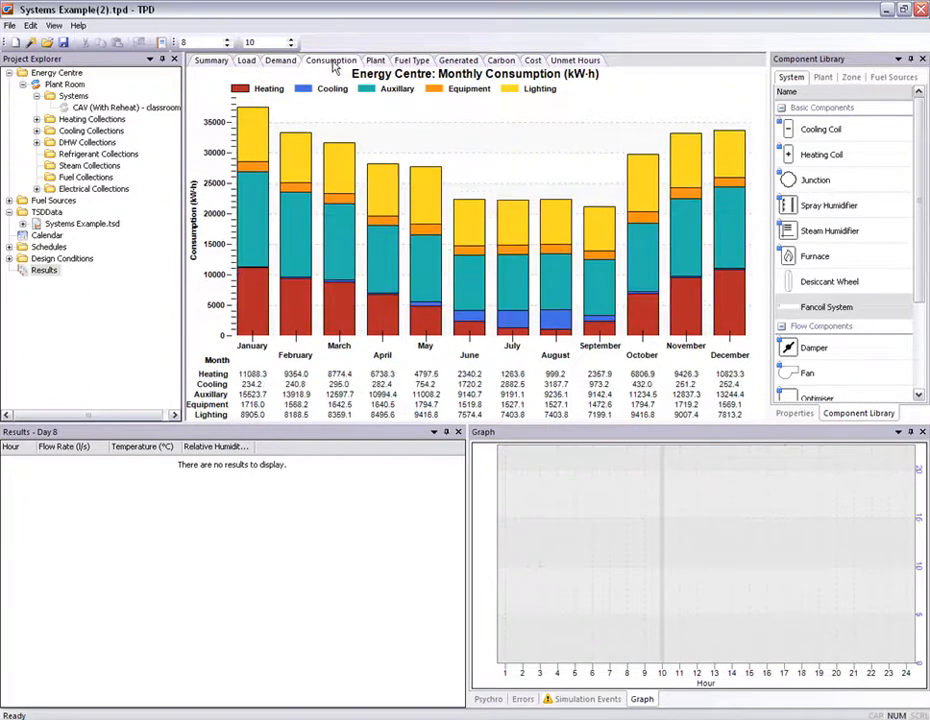
{"action": "right_click", "coordinate": [342, 172]}
{"action": "left_click", "coordinate": [343, 182]}
{"action": "right_click", "coordinate": [340, 184]}
{"action": "left_click", "coordinate": [371, 259]}
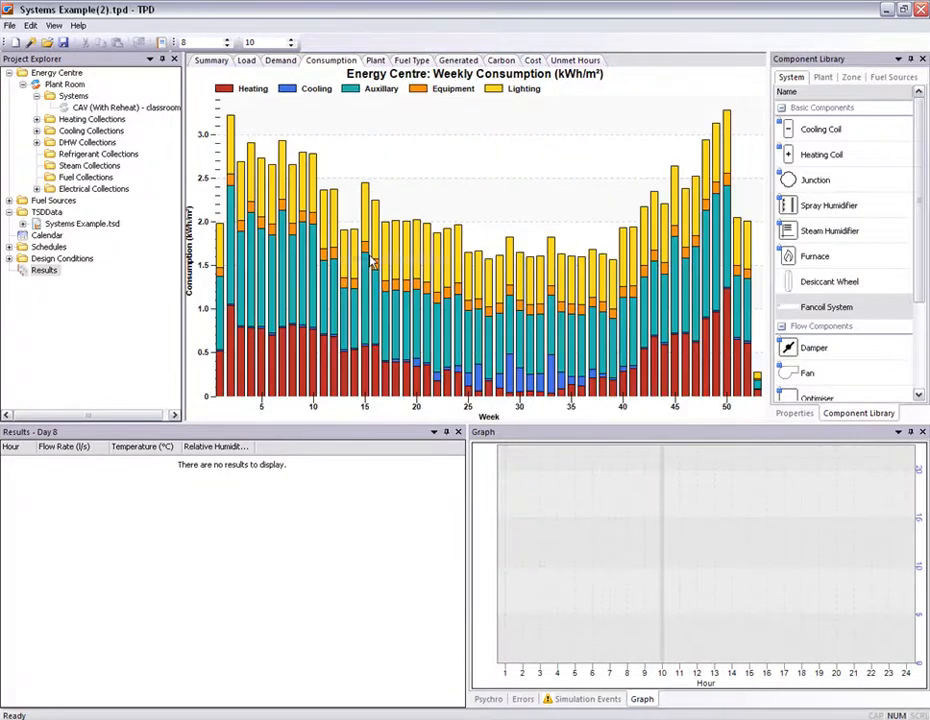
- Review the monthly consumption by fuel type and the generated electricity charts
{"action": "mouse_move", "coordinate": [371, 259]}
{"action": "left_click", "coordinate": [412, 60]}
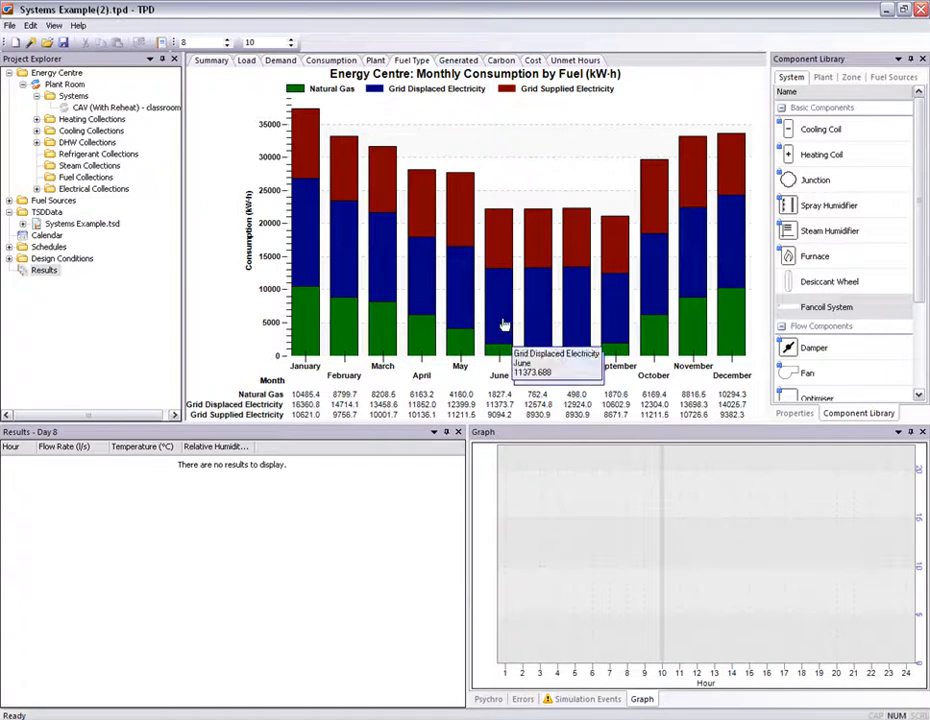
{"action": "left_click", "coordinate": [457, 61]}
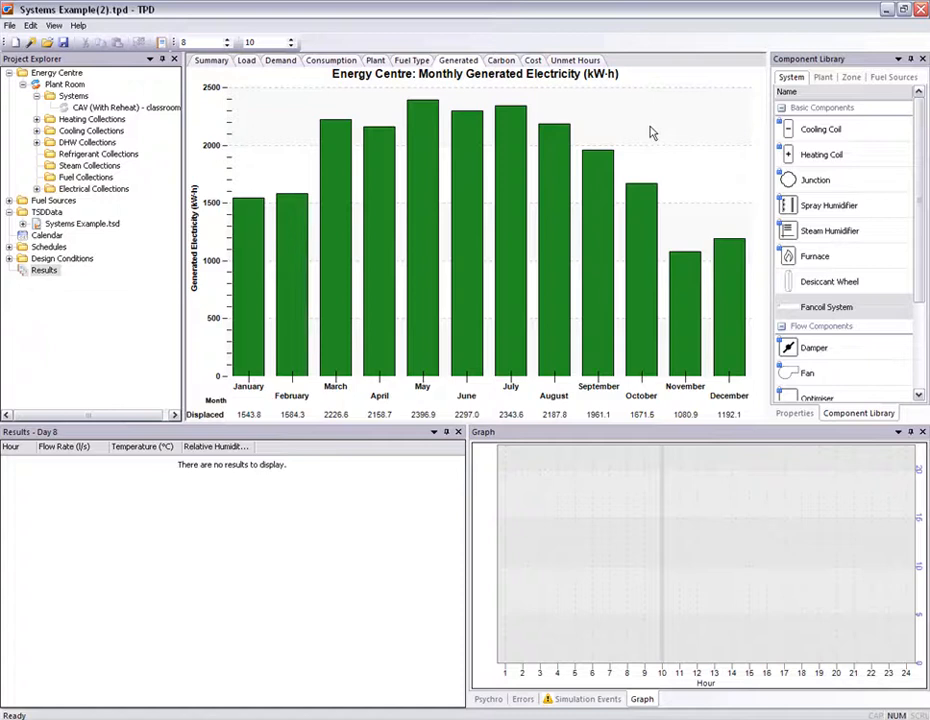
- Set the Grid Supplied Electricity time-of-use tariff to the Occupancy Schedule with an off-peak cost of 0.05 £/kW·h
{"action": "left_click", "coordinate": [9, 201]}
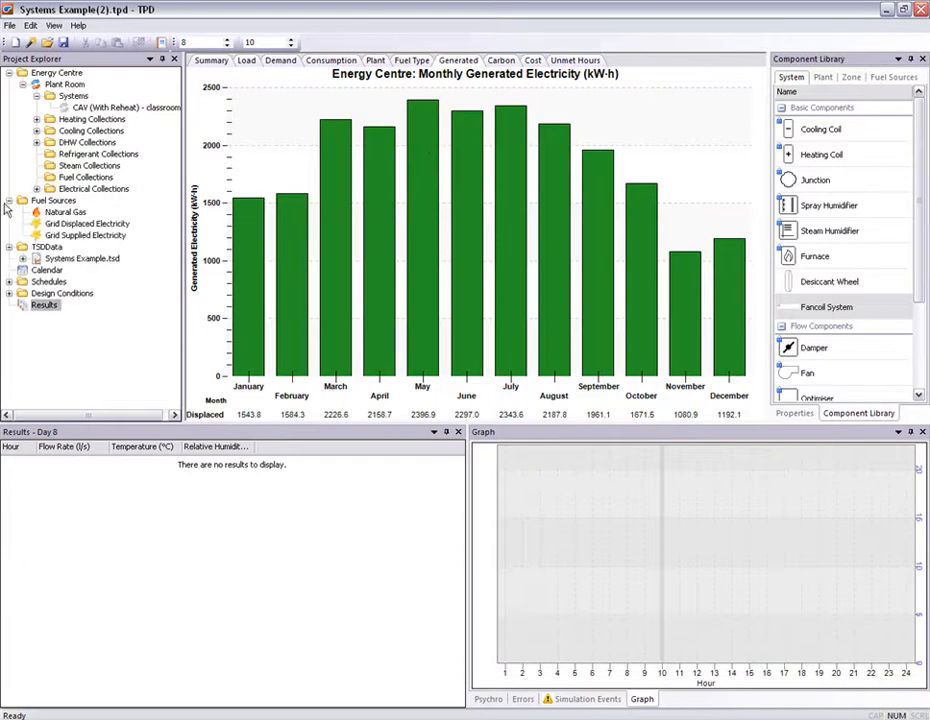
{"action": "left_click", "coordinate": [87, 236]}
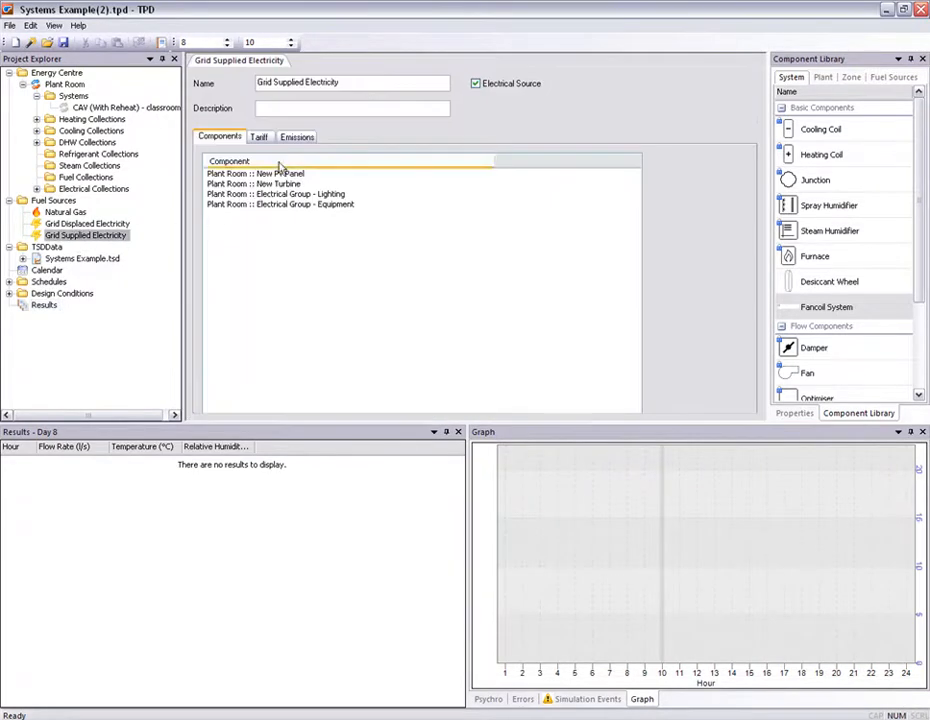
{"action": "left_click", "coordinate": [285, 141]}
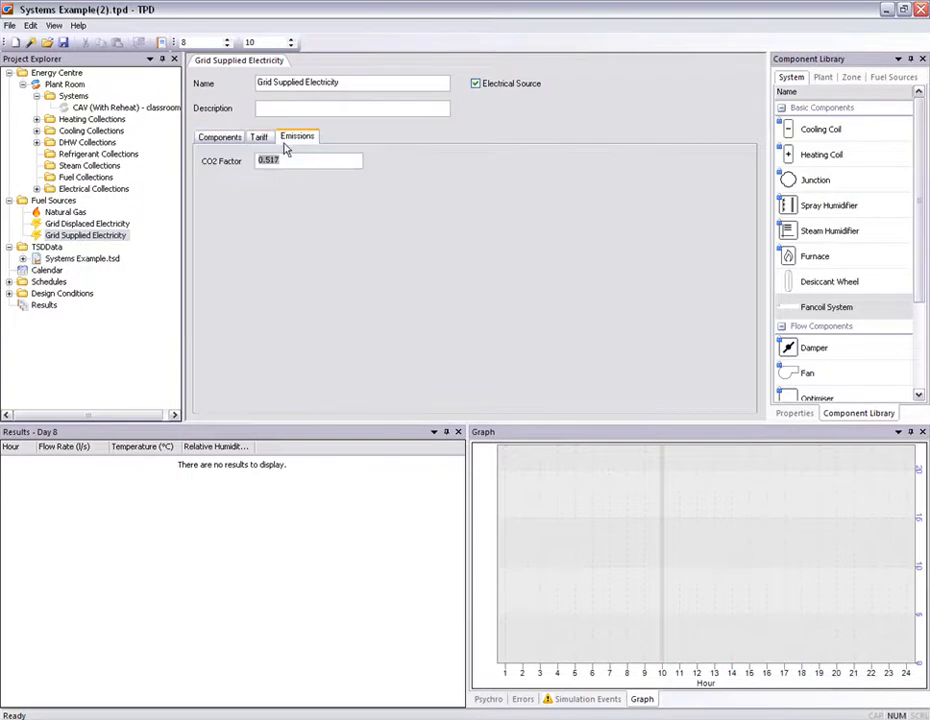
{"action": "left_click", "coordinate": [297, 160]}
{"action": "left_click", "coordinate": [259, 137]}
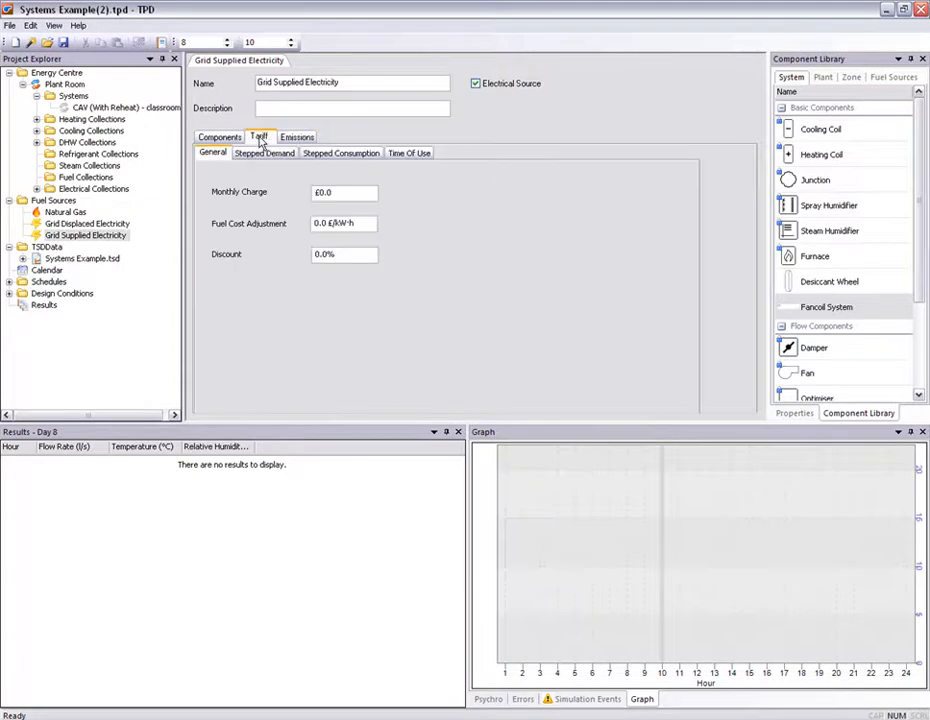
{"action": "left_click", "coordinate": [413, 154]}
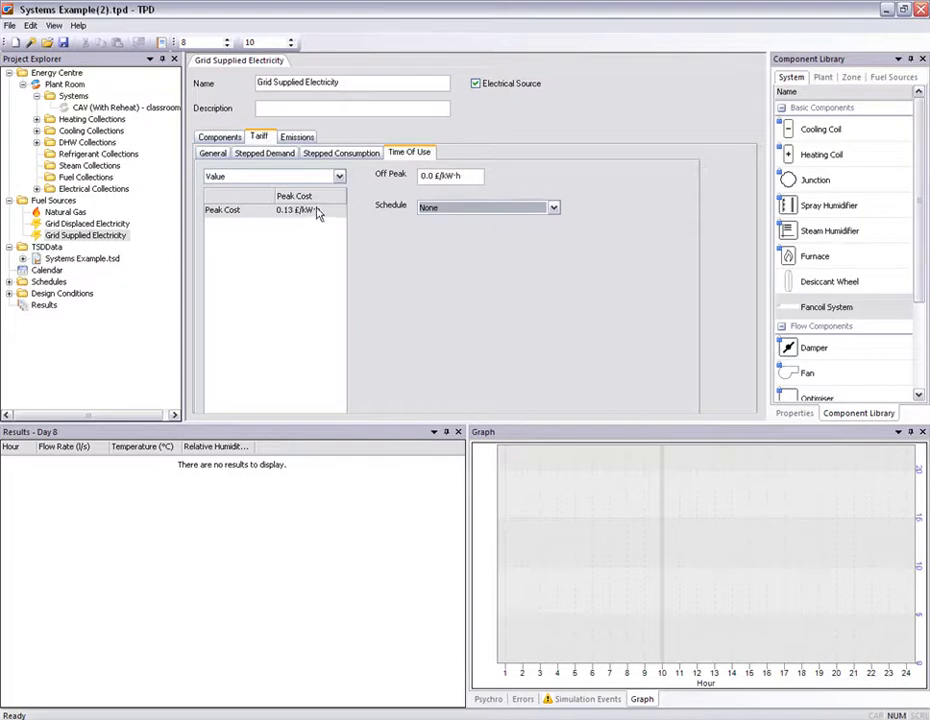
{"action": "left_click", "coordinate": [460, 210]}
{"action": "left_click", "coordinate": [450, 228]}
{"action": "left_click", "coordinate": [466, 178]}
{"action": "key", "text": "BackSpace"}
{"action": "left_click", "coordinate": [374, 108]}
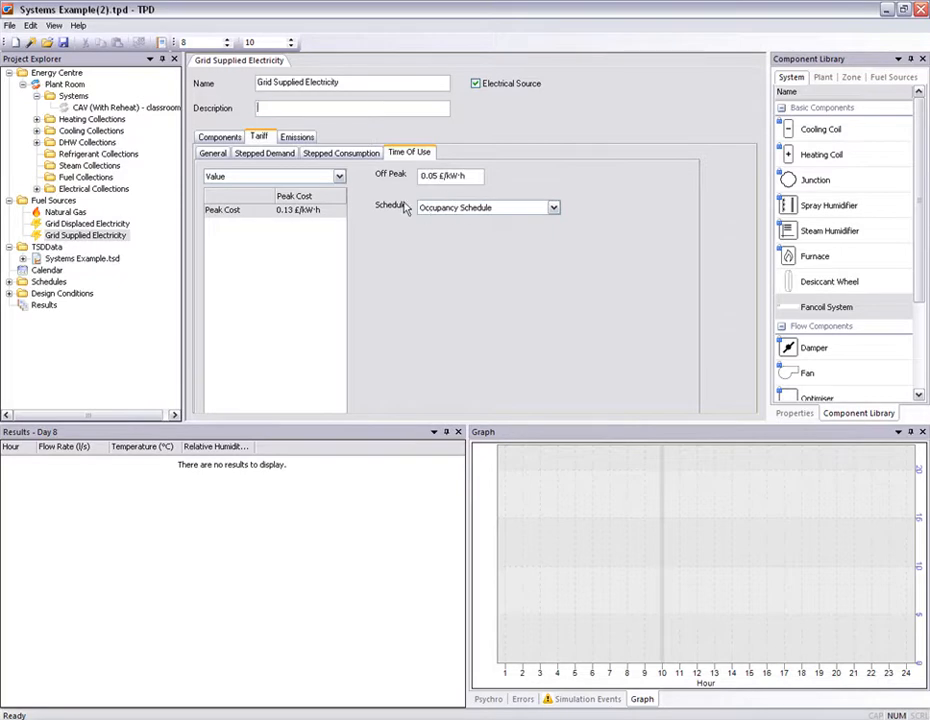
- Return to the results and review the energy centre's monthly carbon and cost charts
{"action": "left_click", "coordinate": [36, 306]}
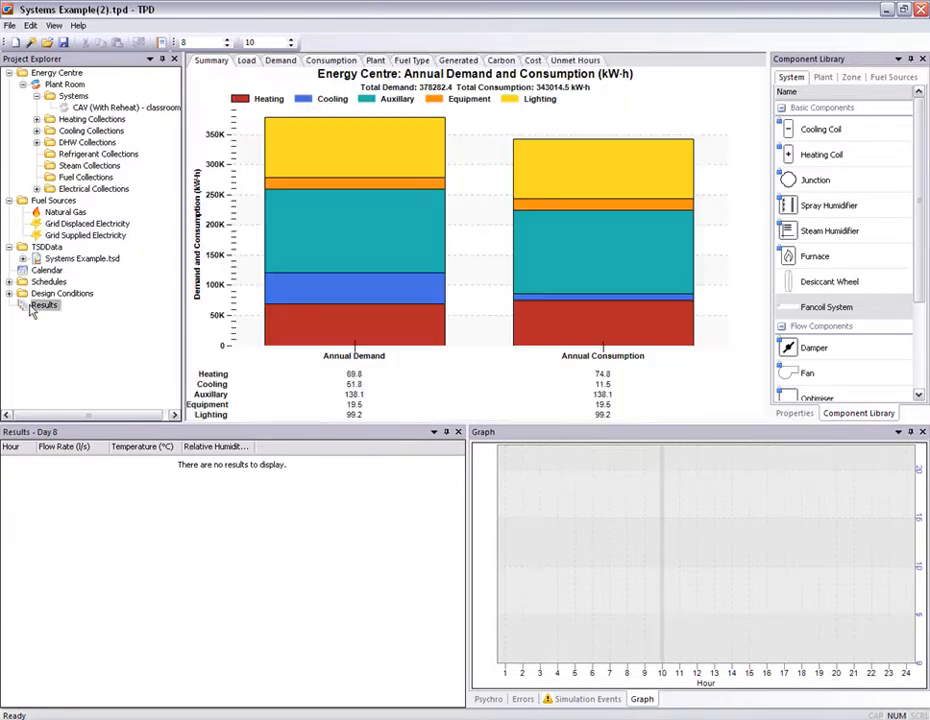
{"action": "left_click", "coordinate": [500, 61]}
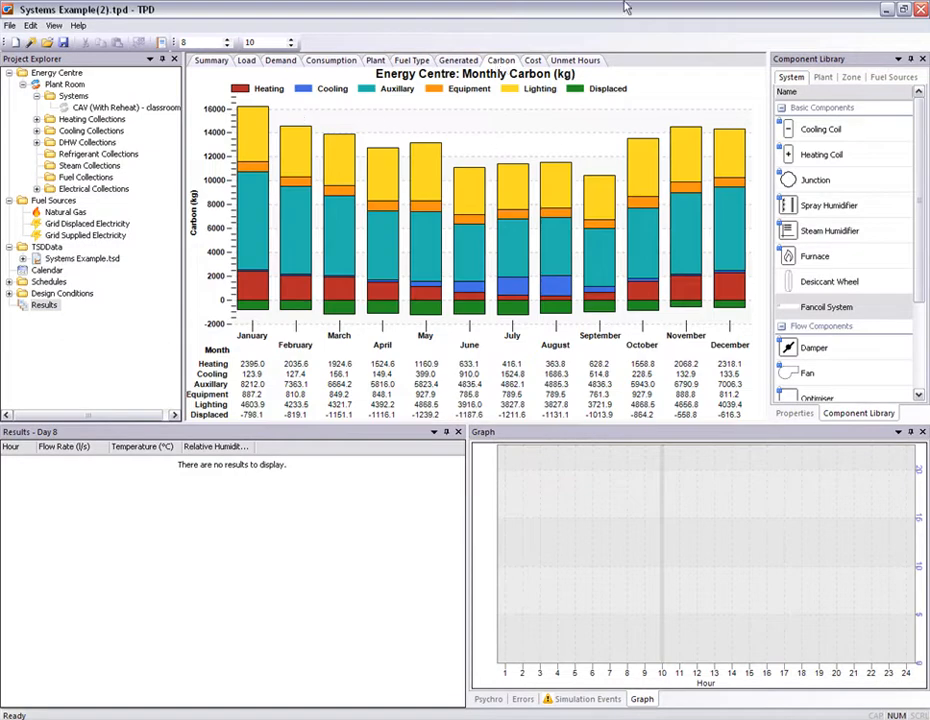
{"action": "left_click", "coordinate": [533, 61]}
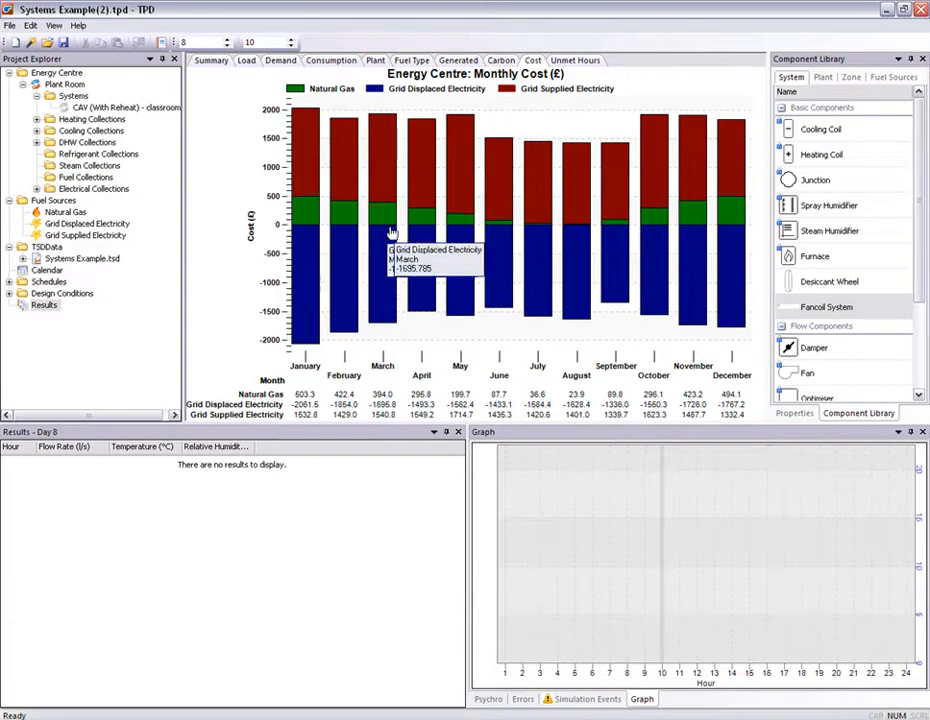
- Open the export dialog for the monthly cost chart and choose PNG as the export format
{"action": "mouse_move", "coordinate": [434, 196]}
{"action": "right_click", "coordinate": [440, 137]}
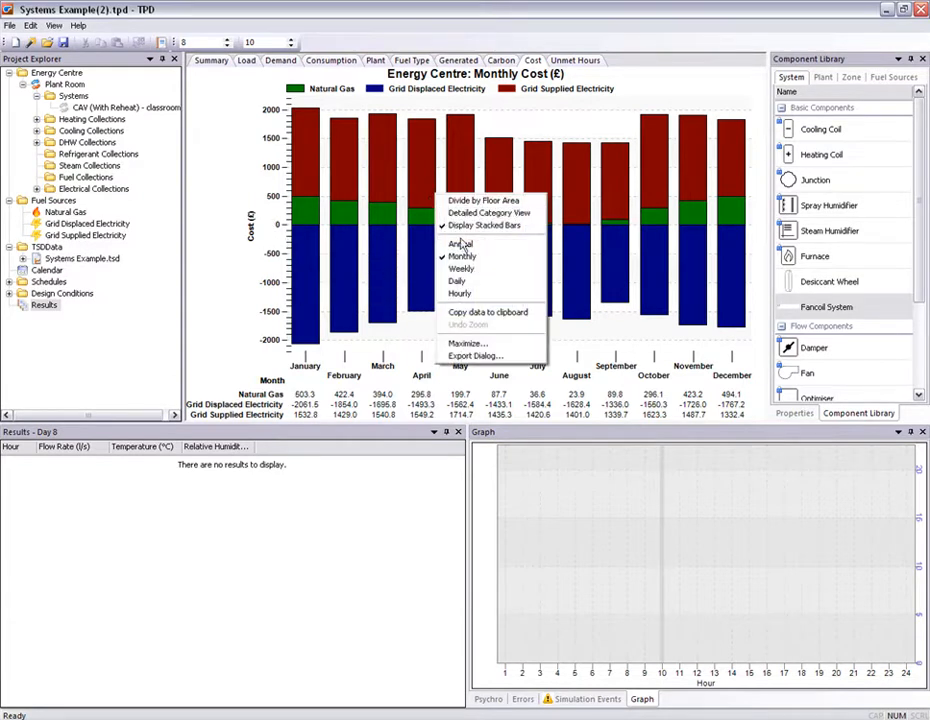
{"action": "left_click", "coordinate": [465, 357]}
{"action": "left_click", "coordinate": [567, 298]}
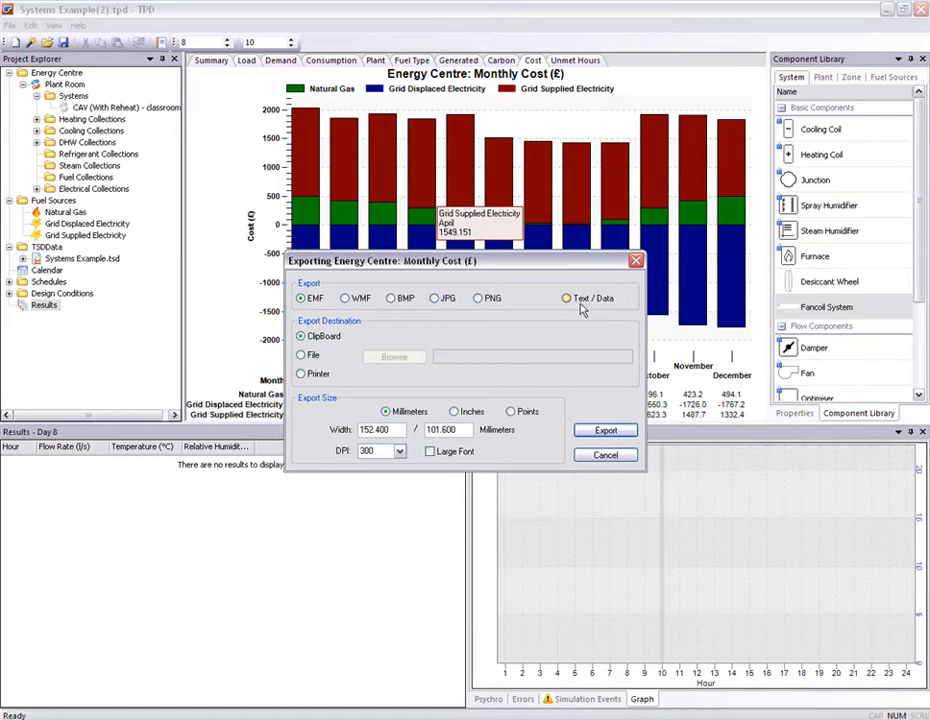
{"action": "left_click", "coordinate": [393, 298]}
{"action": "left_click", "coordinate": [436, 298]}
{"action": "left_click", "coordinate": [479, 298]}
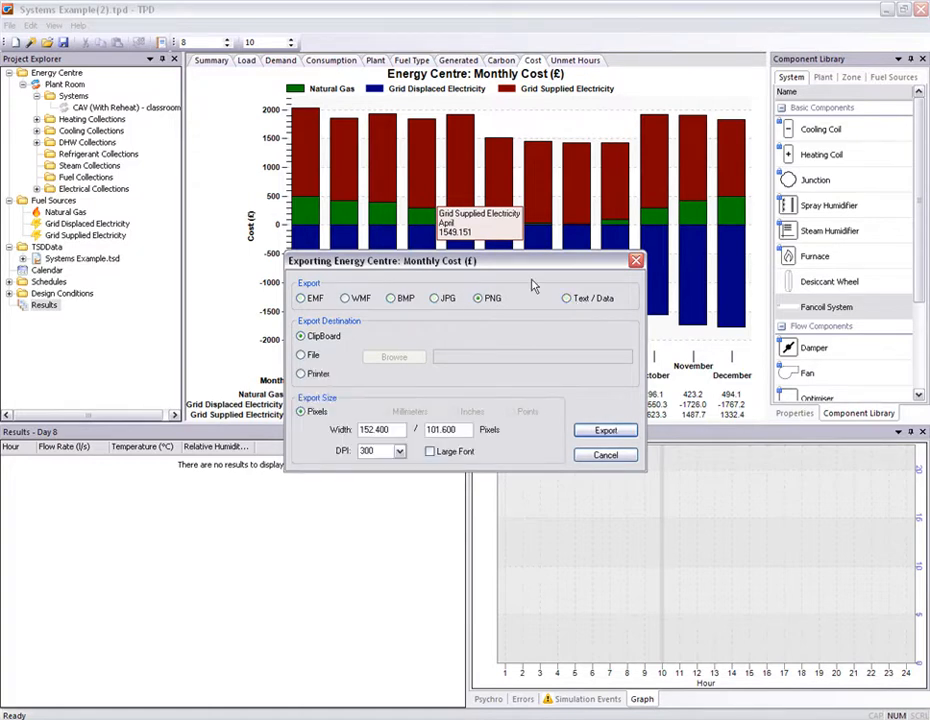